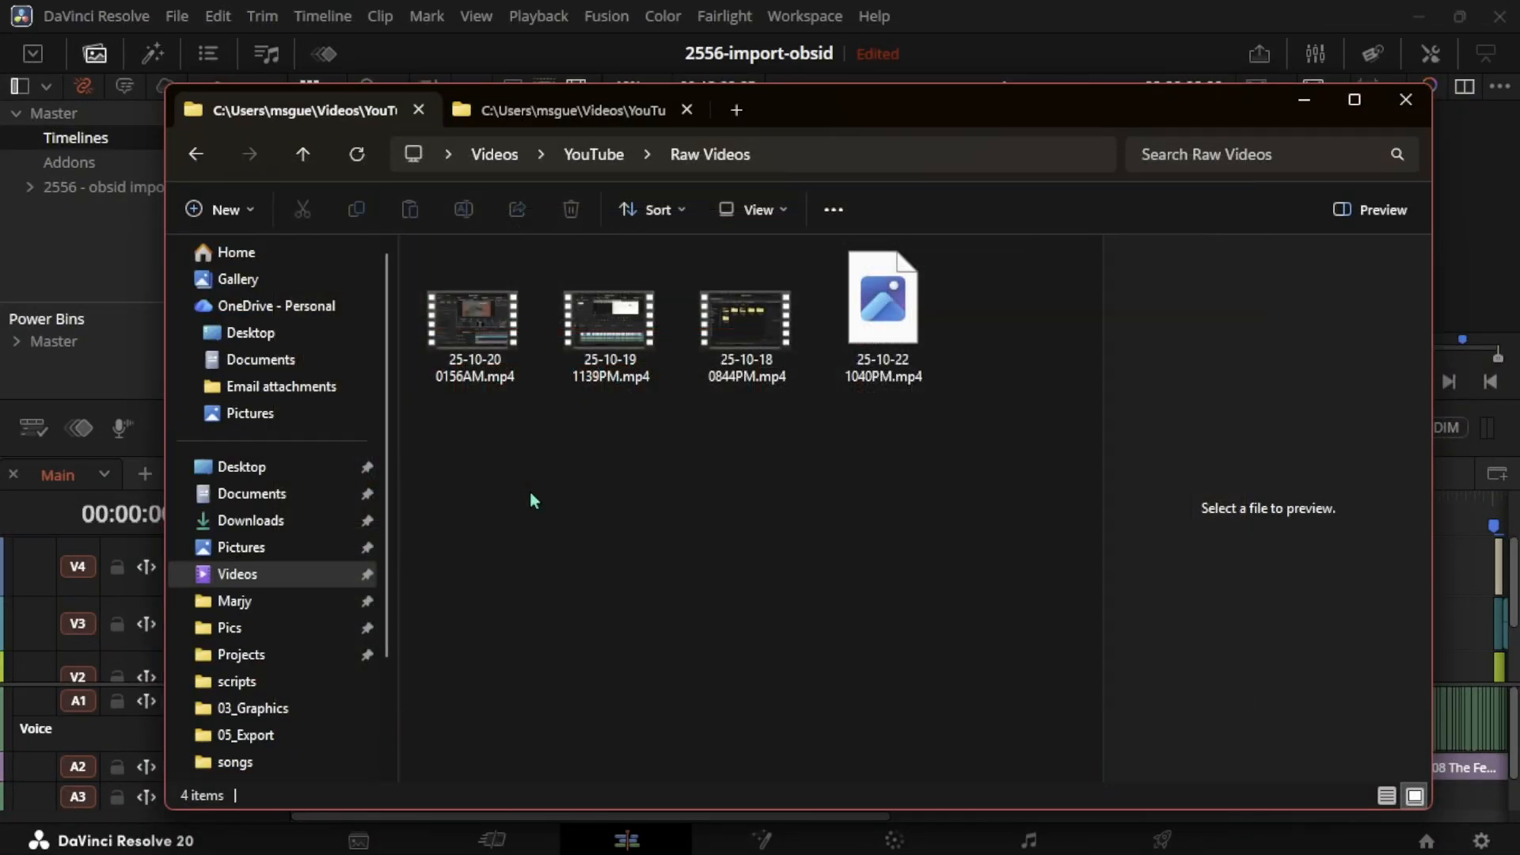
- Browse the project's folders in File Explorer, opening 01_Video and returning to the project folder
left_click(520, 119)
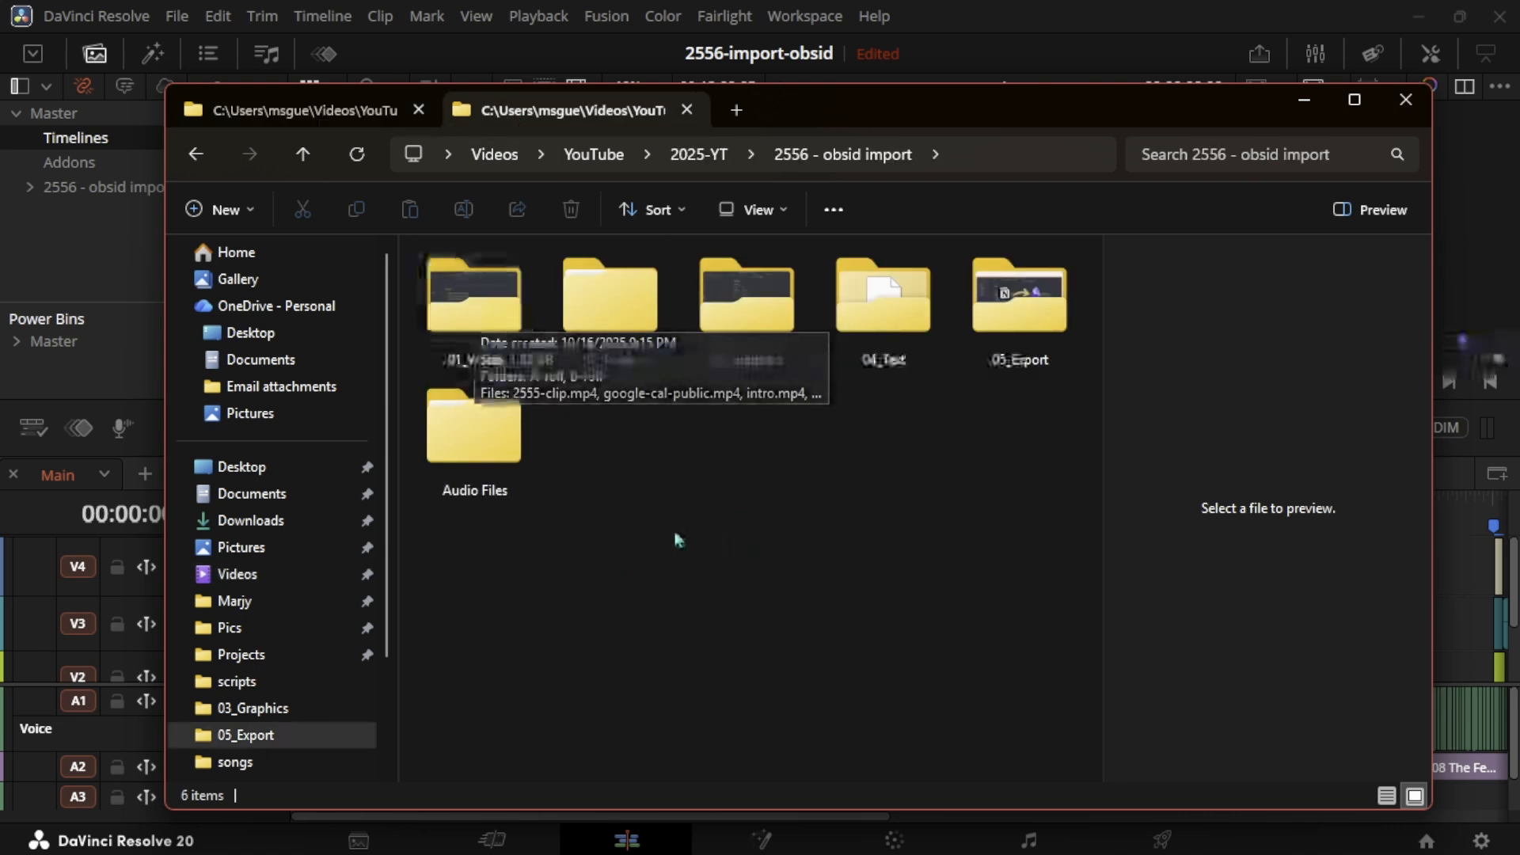
double_click(476, 310)
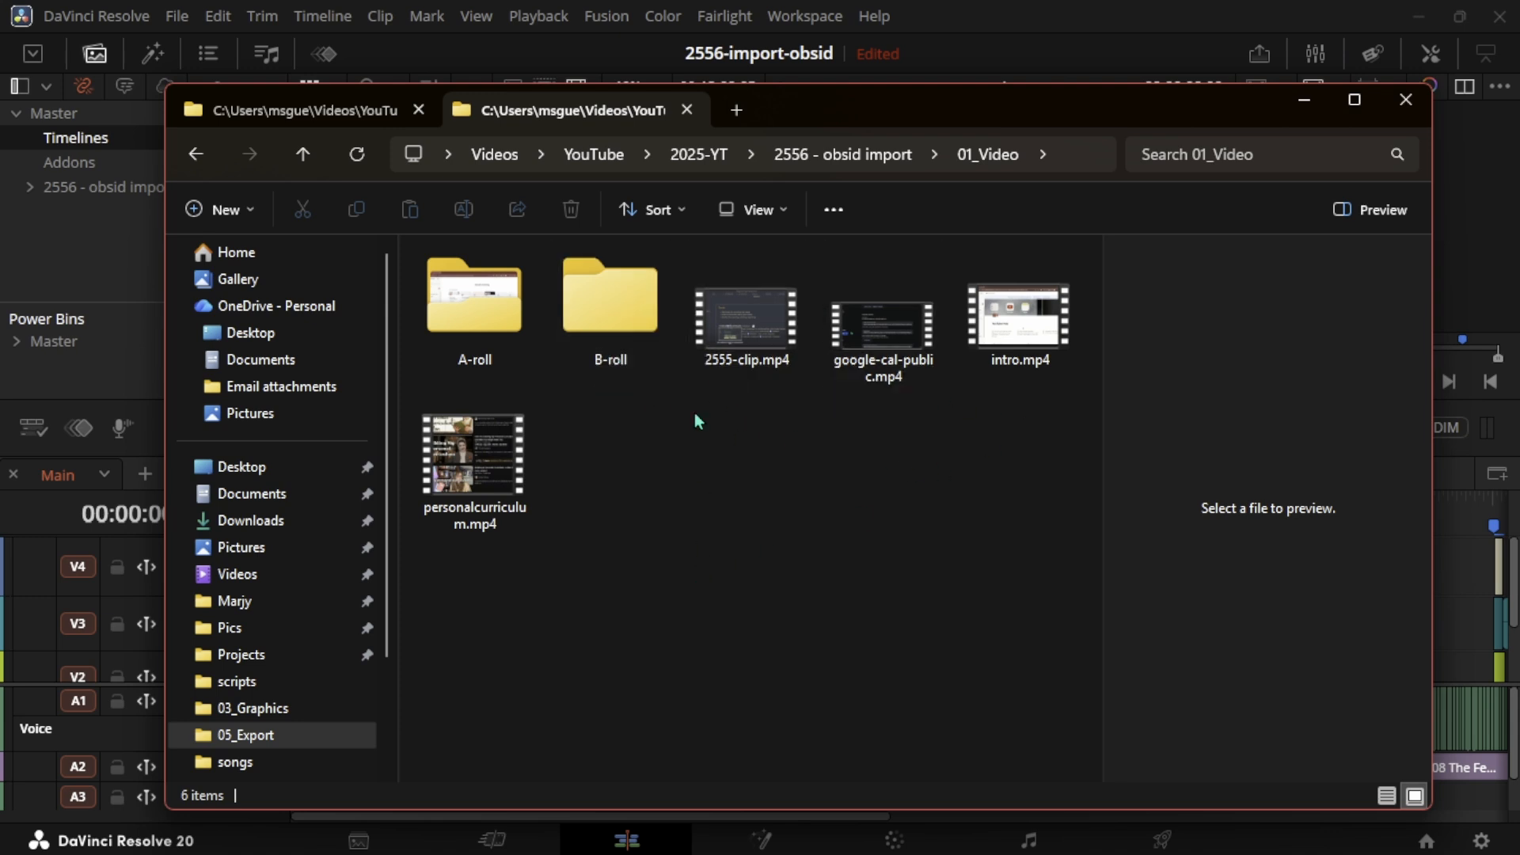
key("alt+Left")
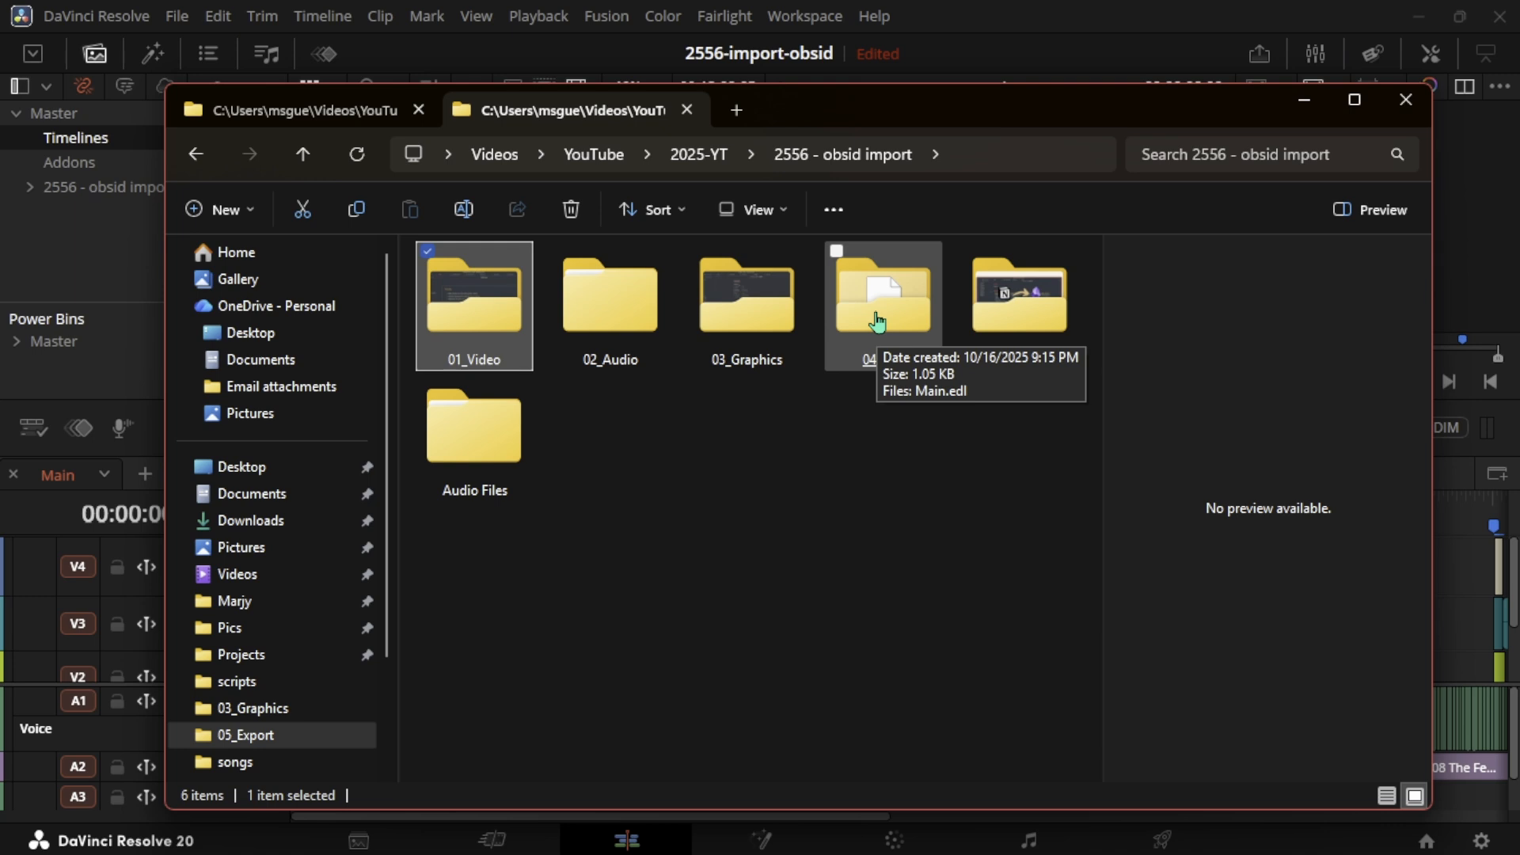
double_click(1041, 326)
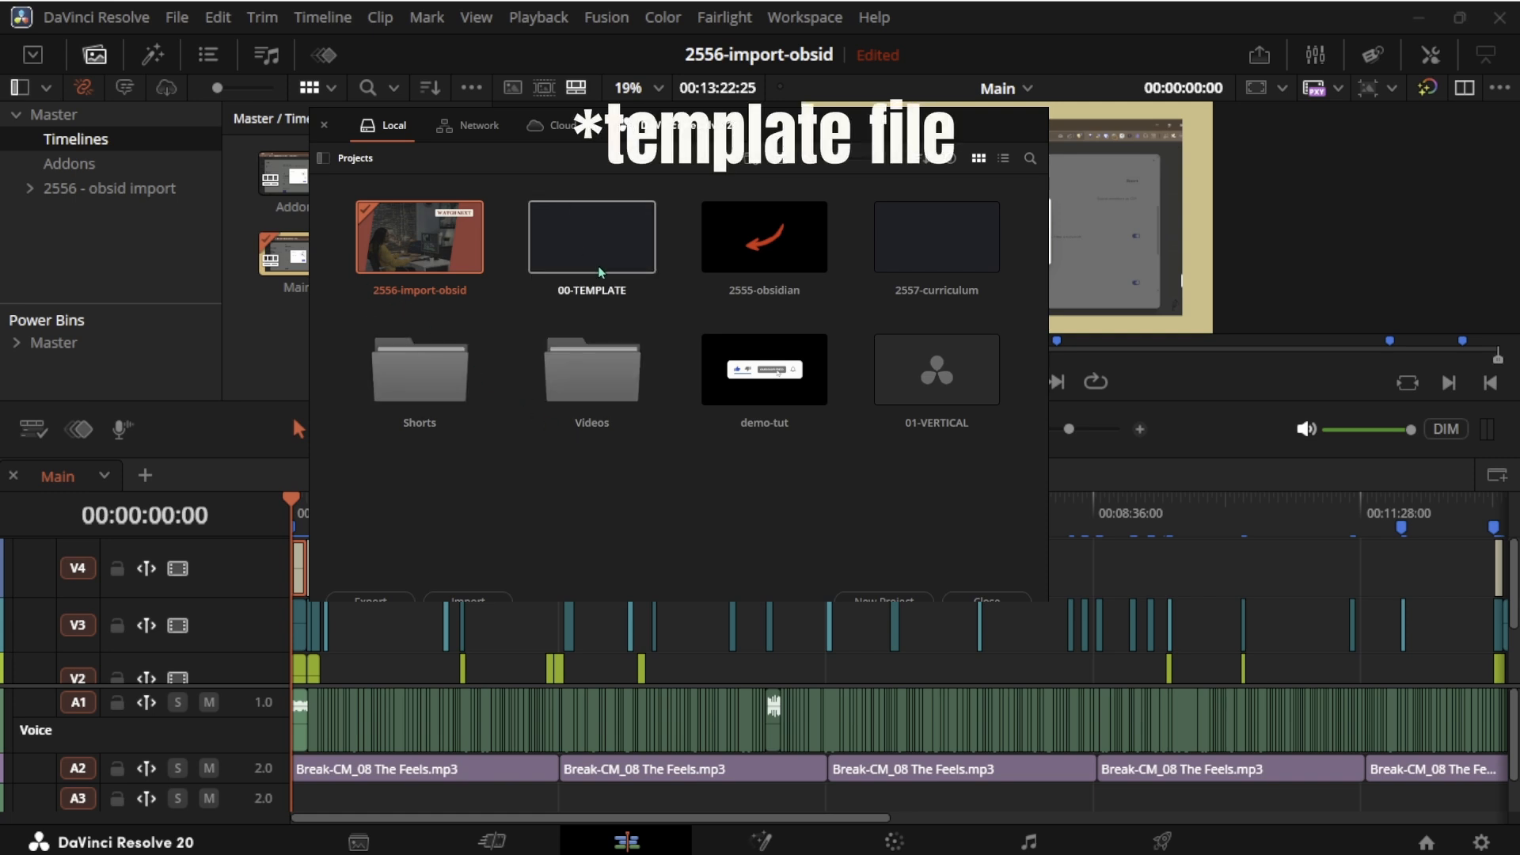
- Open the 00-TEMPLATE project and switch to its Addons timeline
double_click(625, 276)
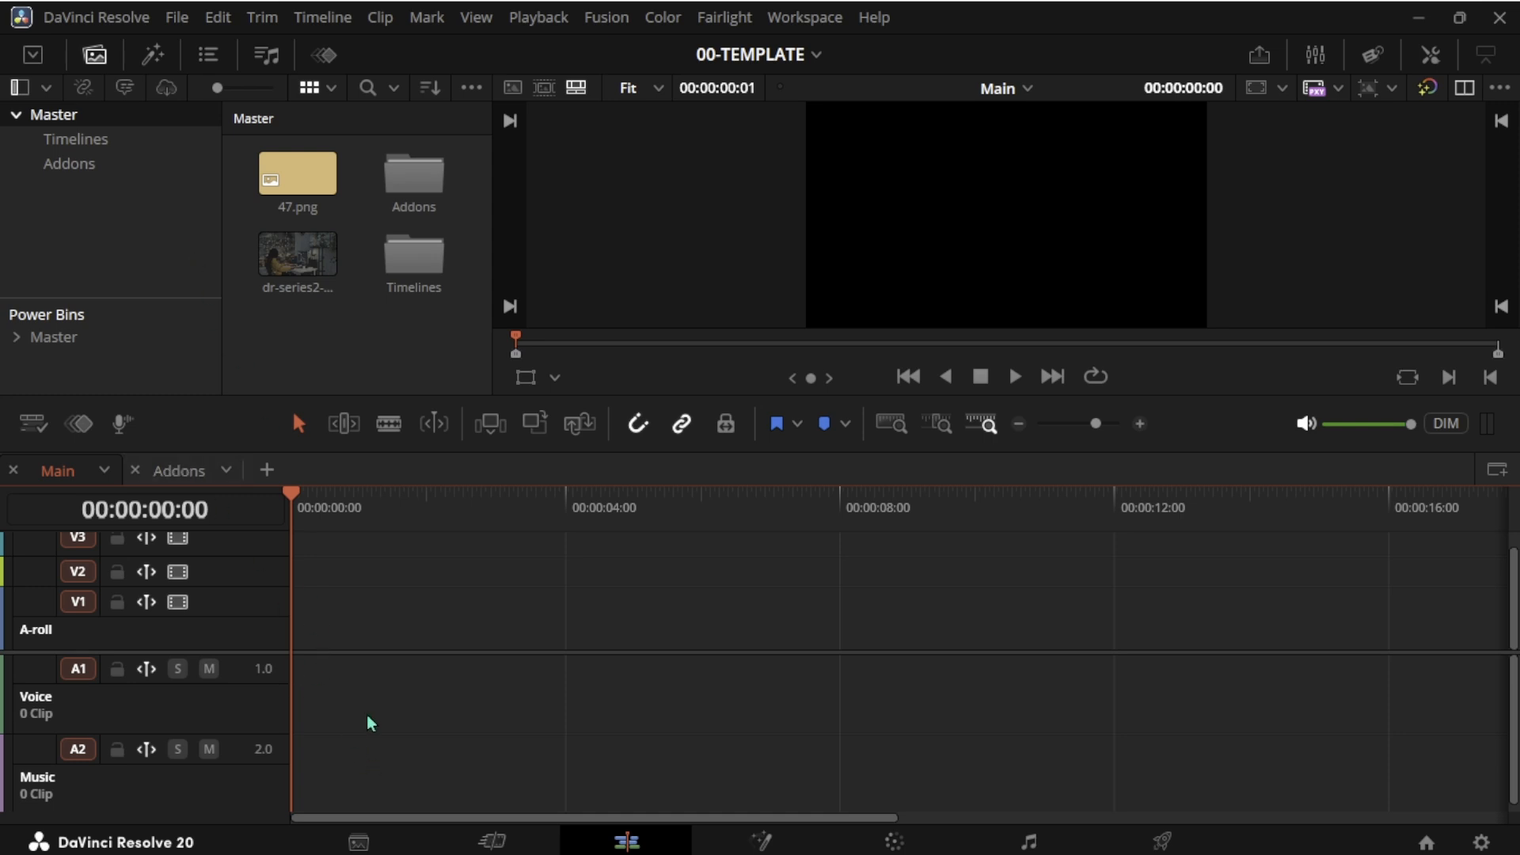
left_click(175, 472)
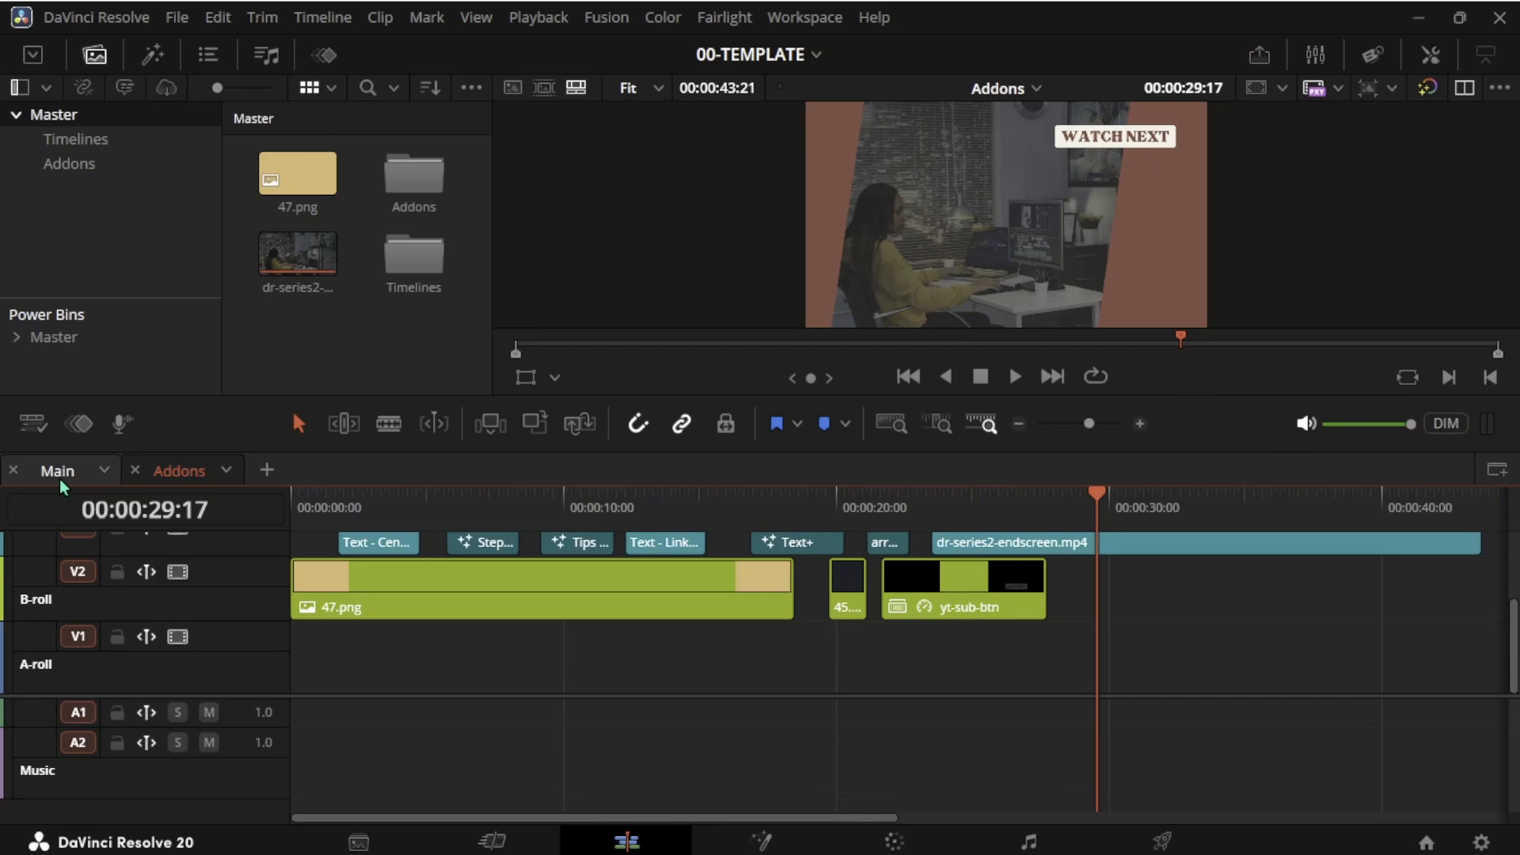
- Examine the contents of each power bin, from 0-Background through 5-Endscreen
left_click(93, 356)
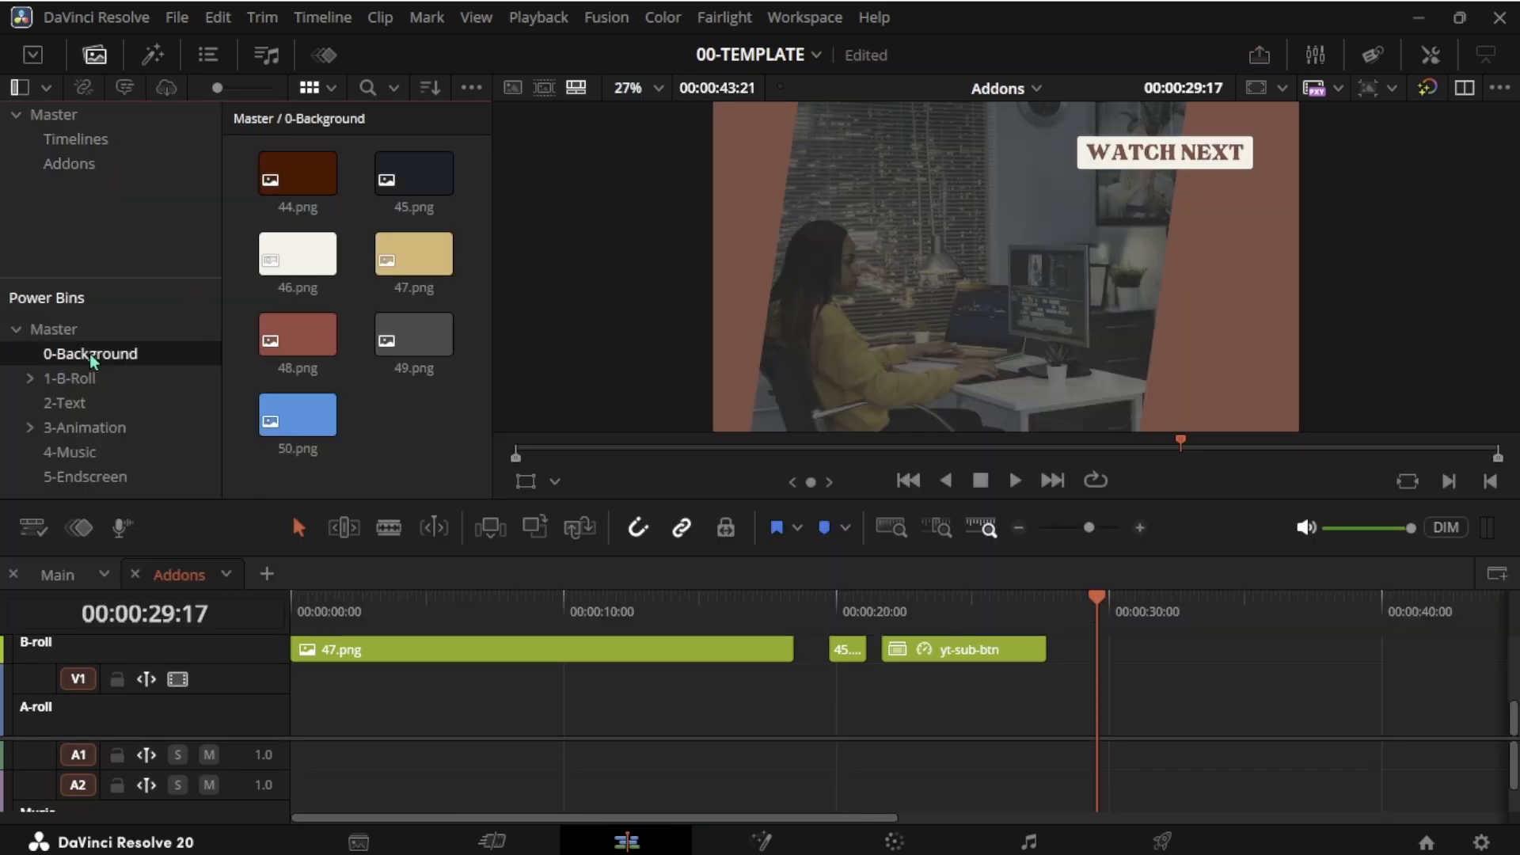
left_click(88, 336)
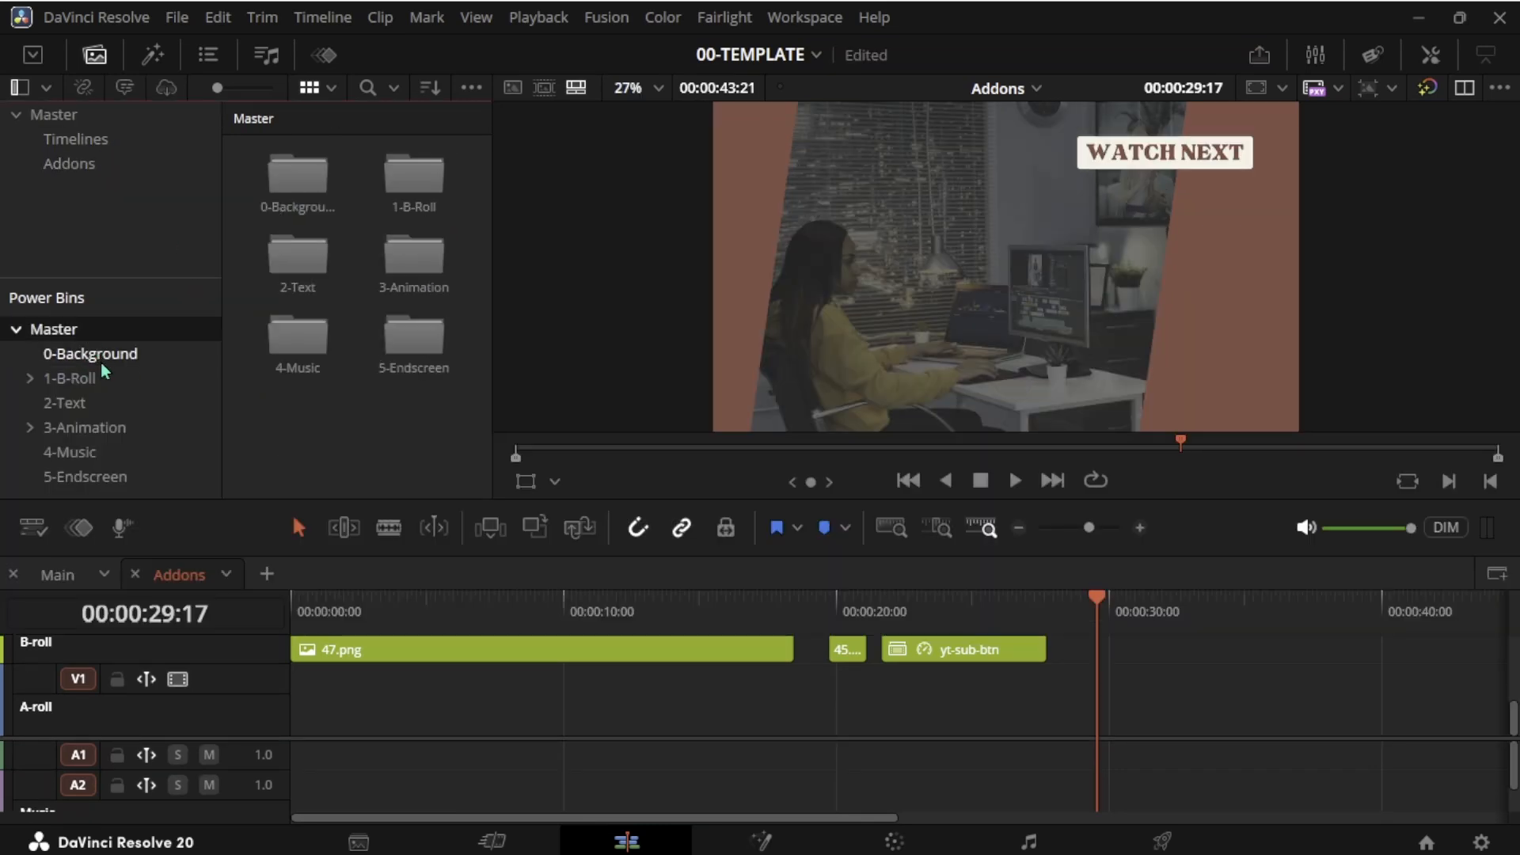
left_click(100, 358)
left_click(93, 383)
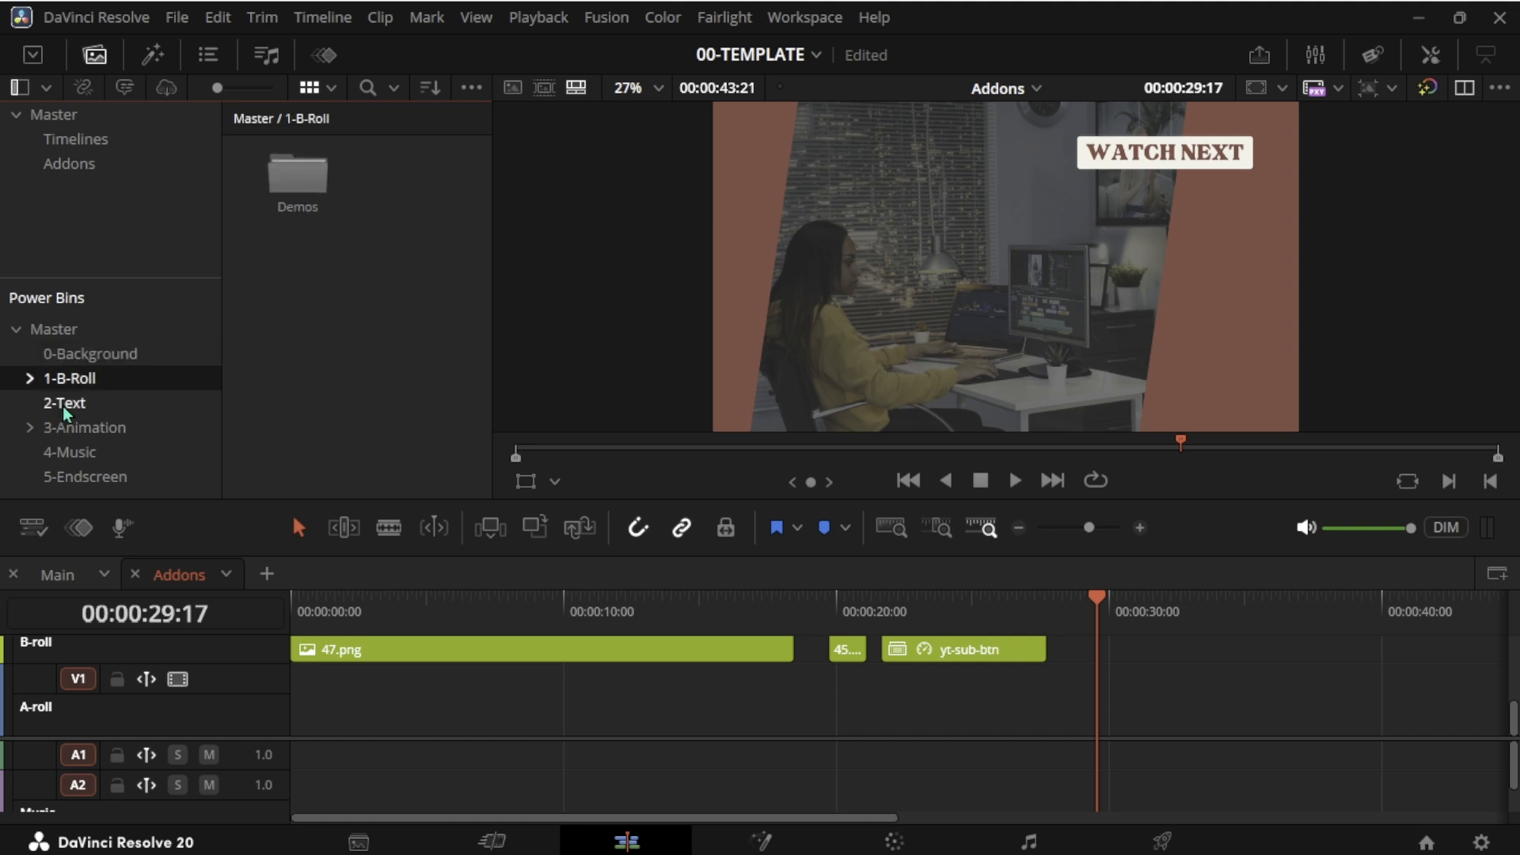
left_click(66, 407)
left_click(94, 431)
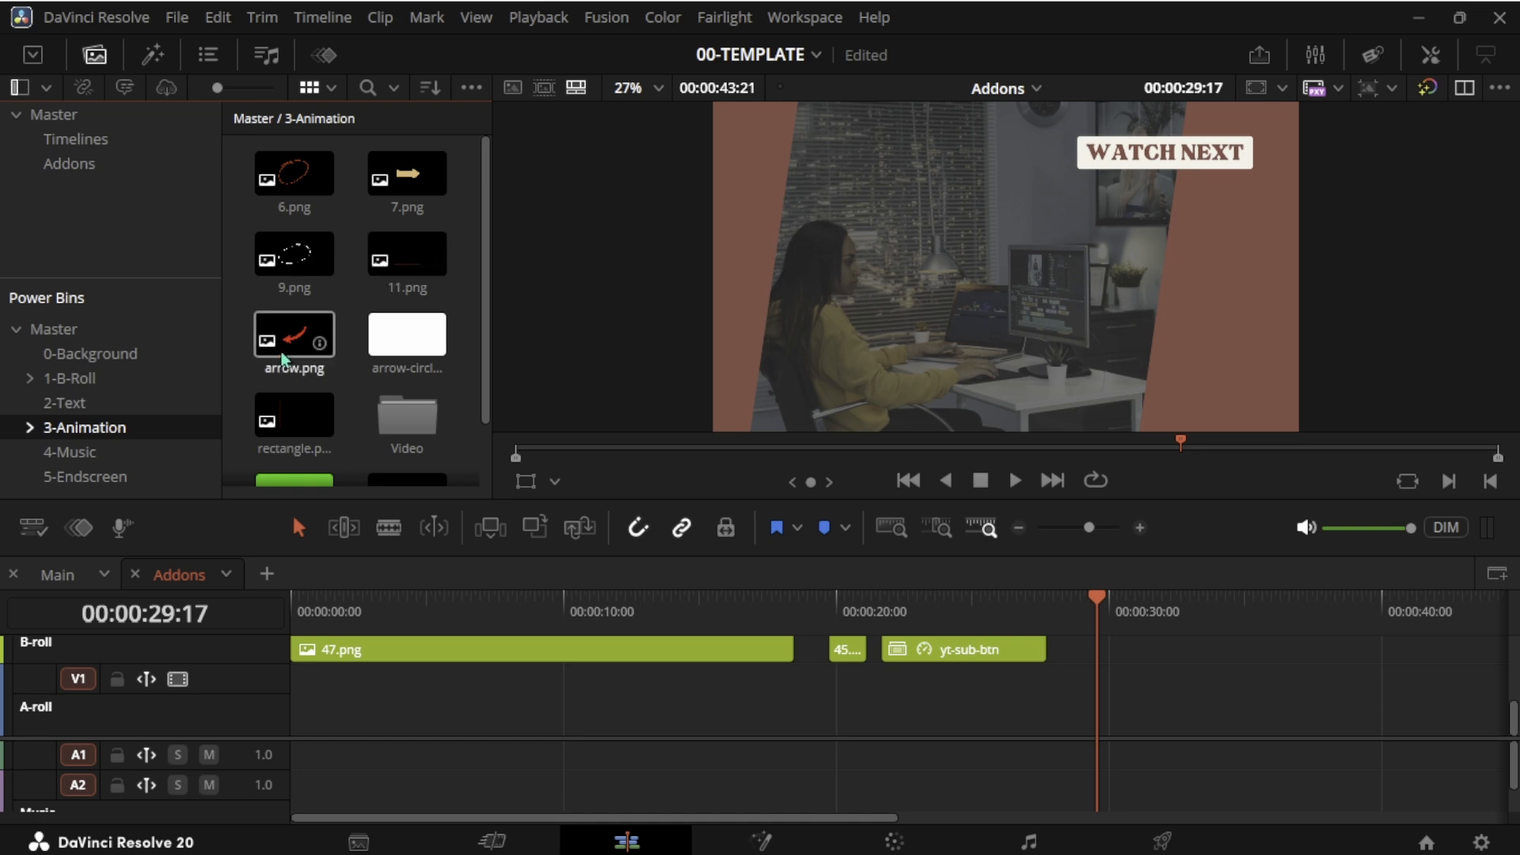
left_click(93, 460)
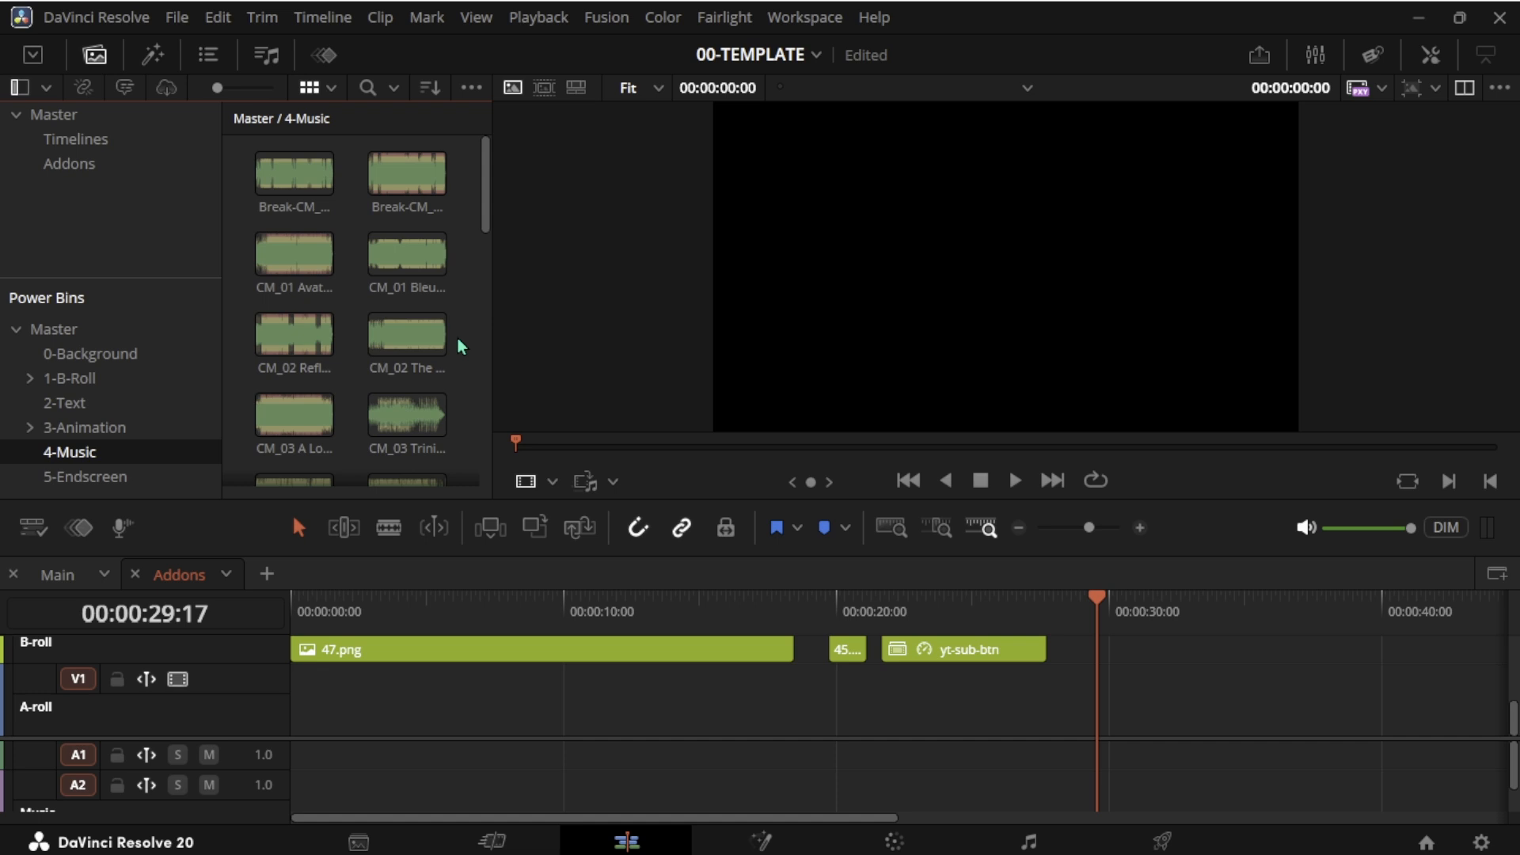
left_click(63, 477)
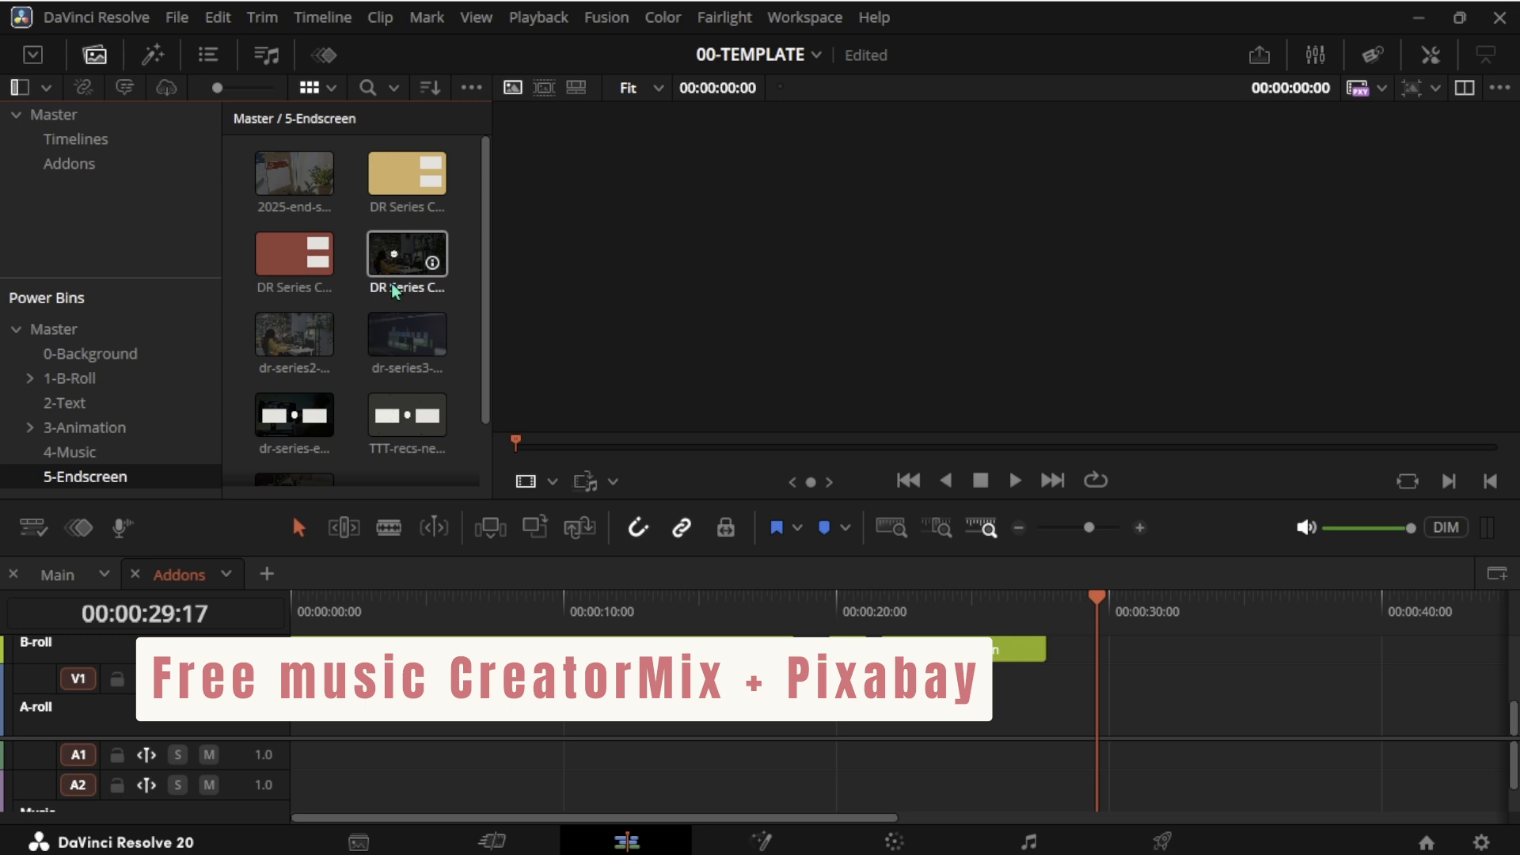
scroll(394, 291, "down", 1)
scroll(393, 290, "up", 1)
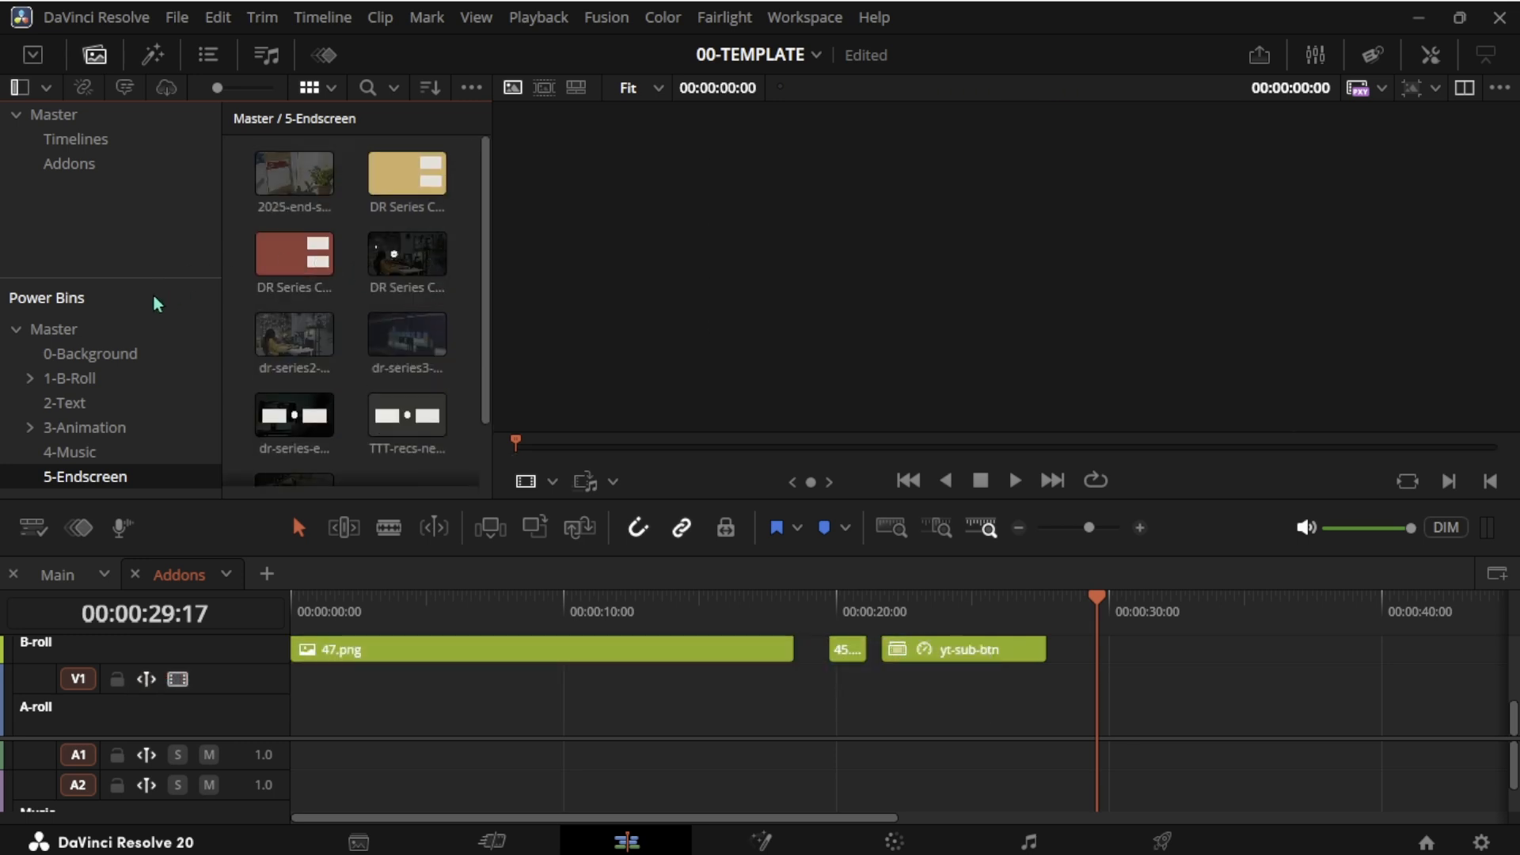
left_click(54, 329)
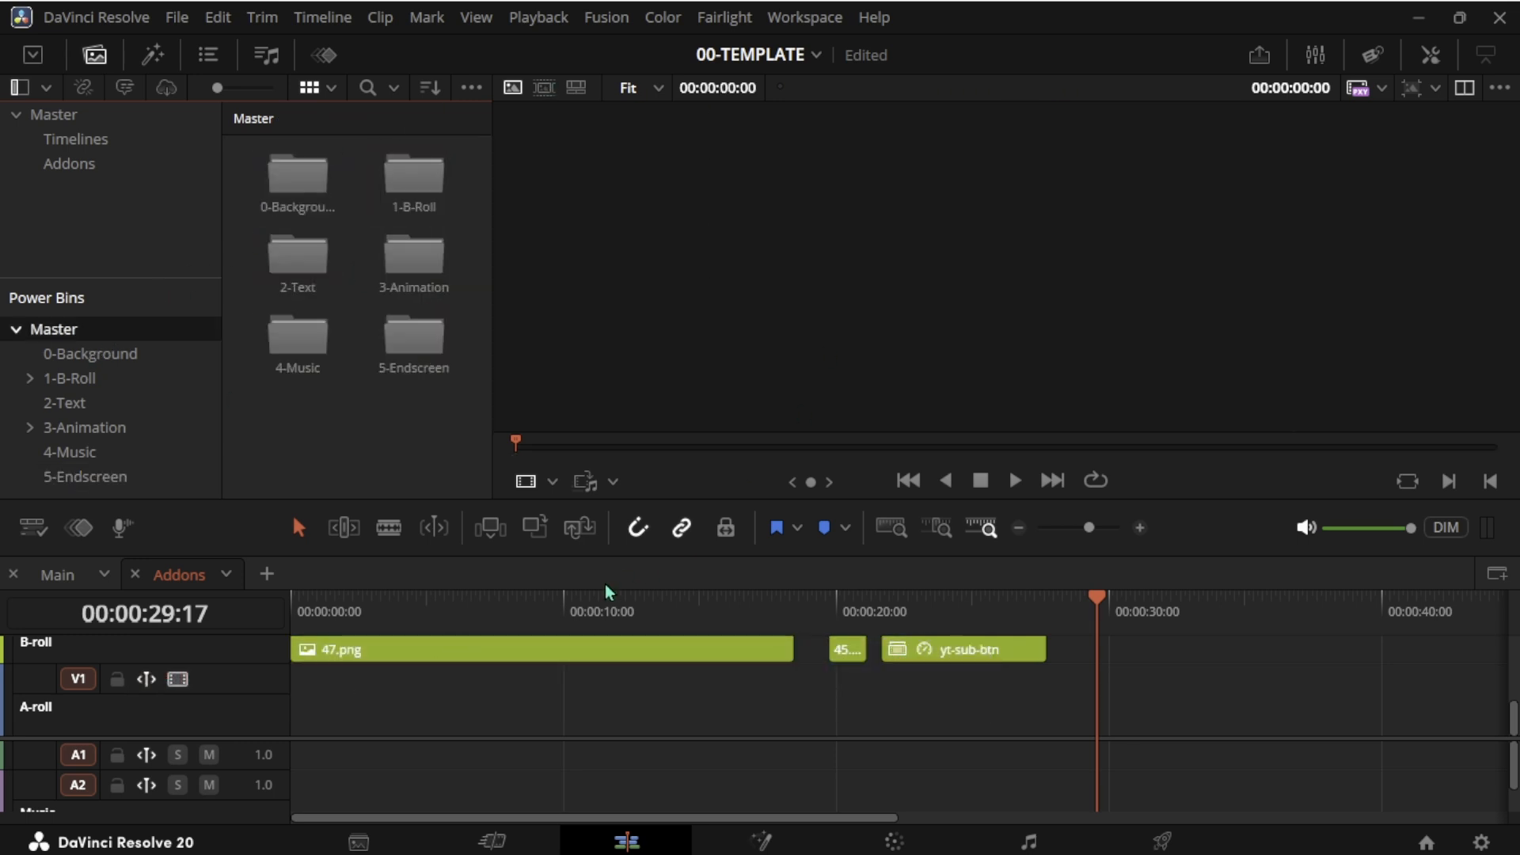
- Save the template project as a new project
left_click(178, 17)
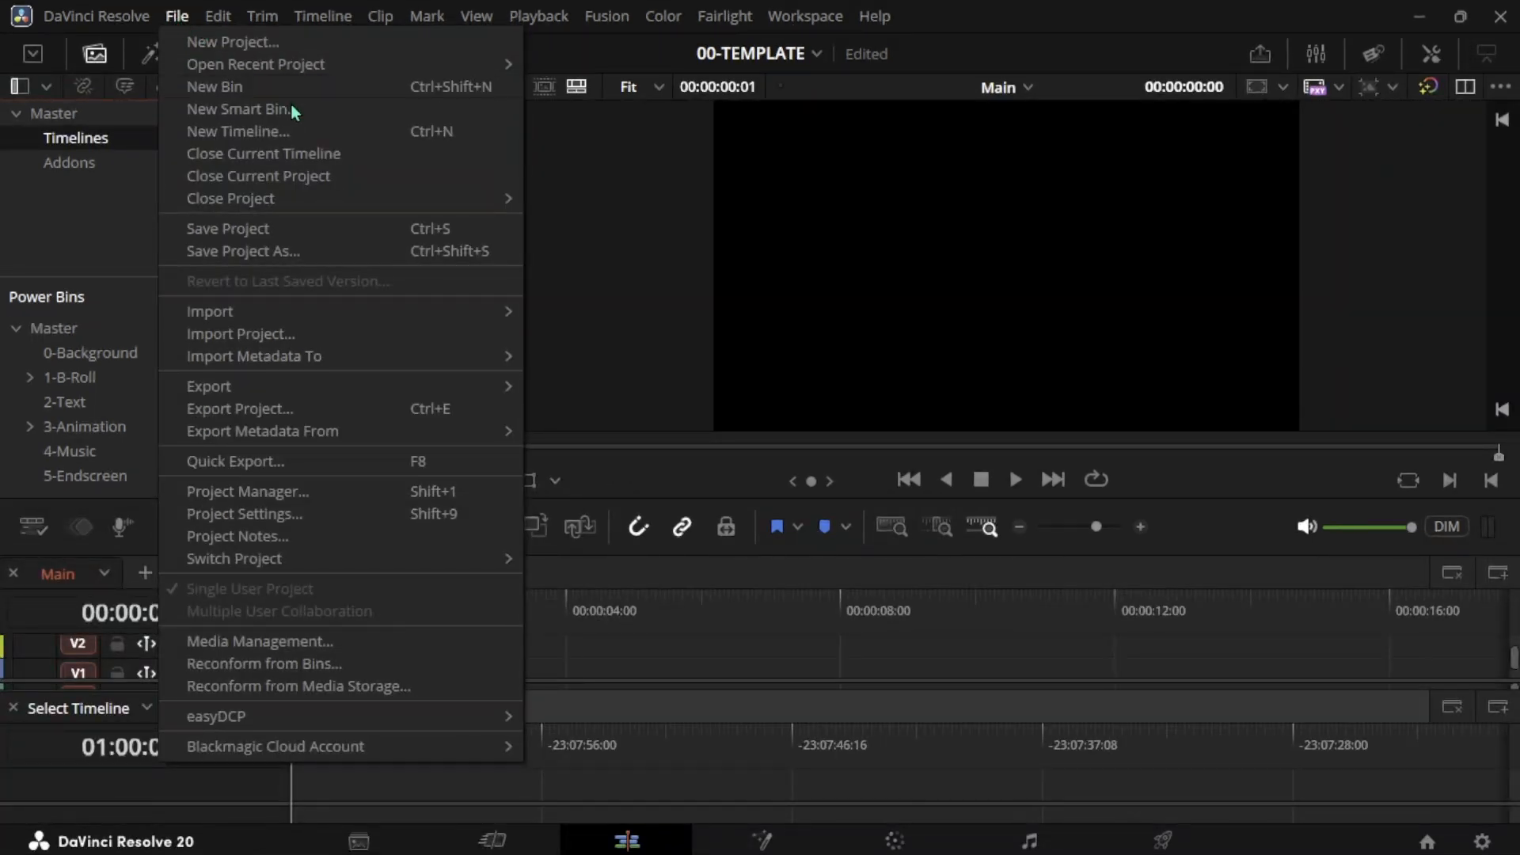
left_click(315, 254)
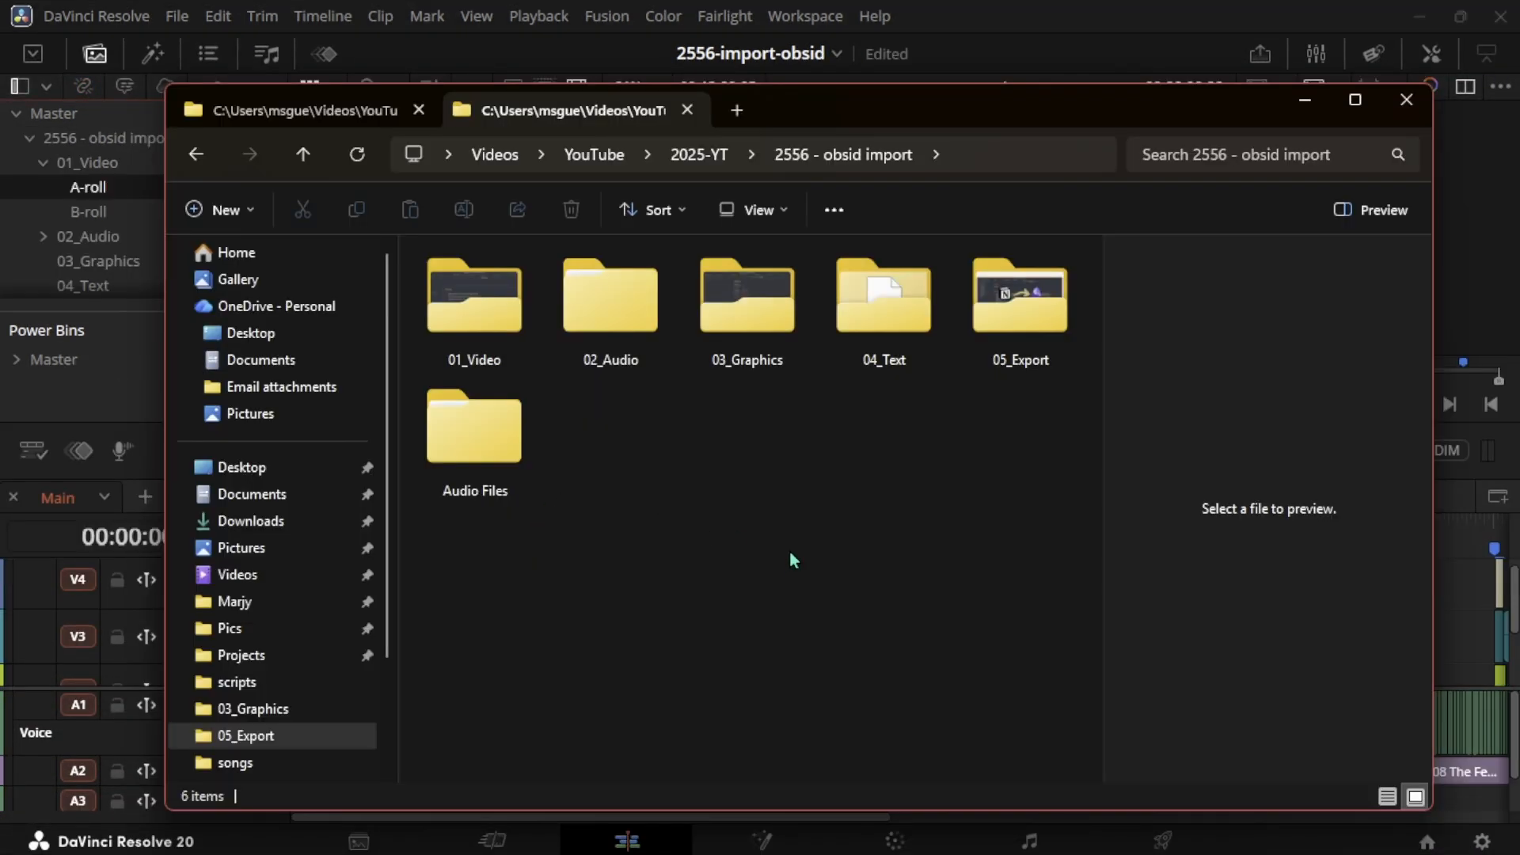
- Create a new timeline by placing the 25-10-18 A-roll clip onto an empty timeline
left_click(1305, 101)
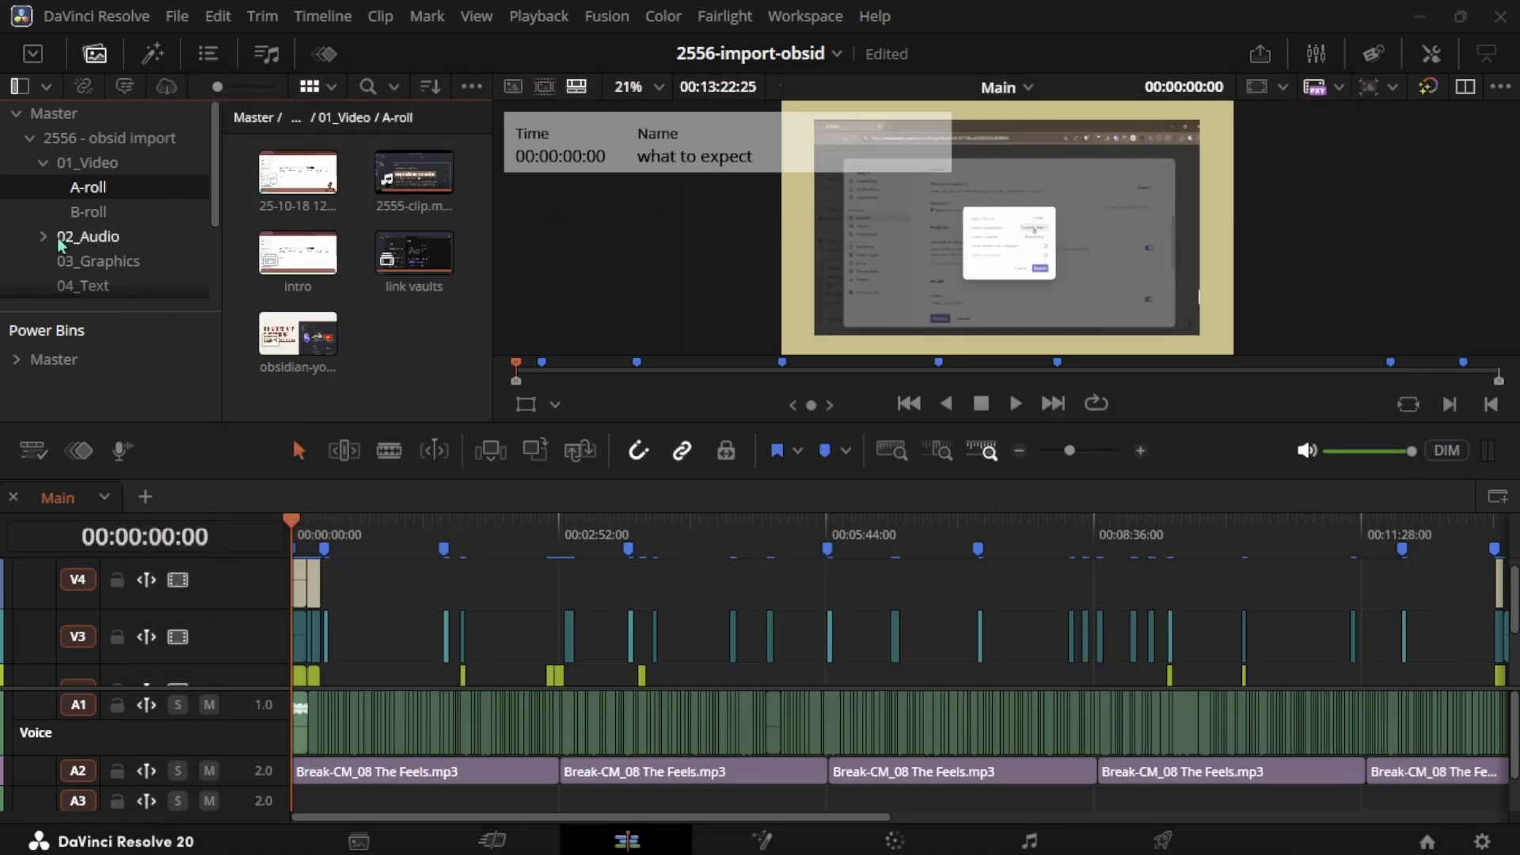
left_click_drag(297, 173, 293, 687)
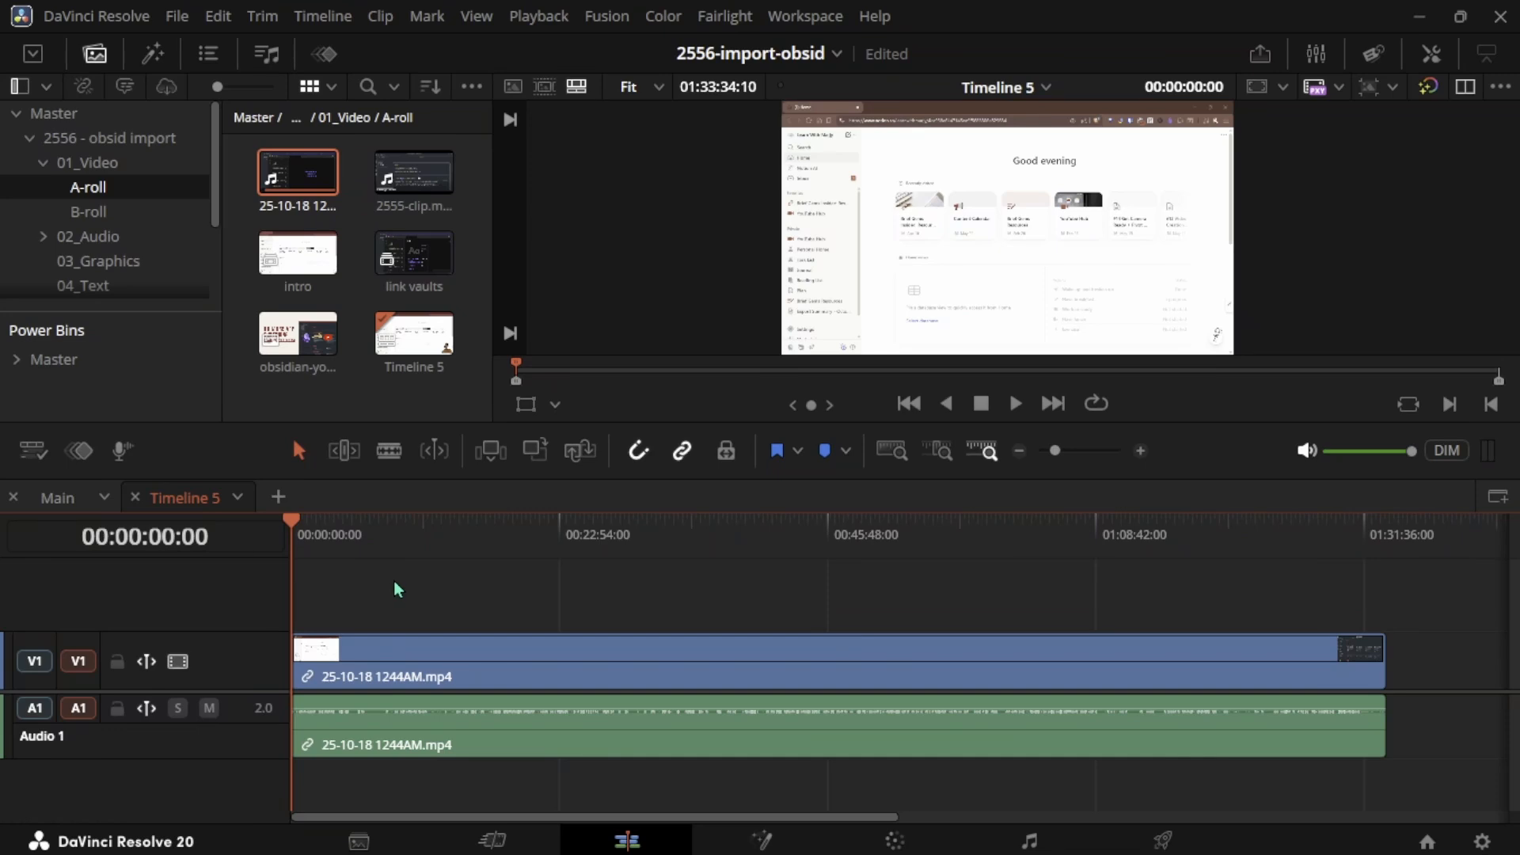
- Normalize the clip's audio levels using the YouTube normalization mode
left_click(325, 545)
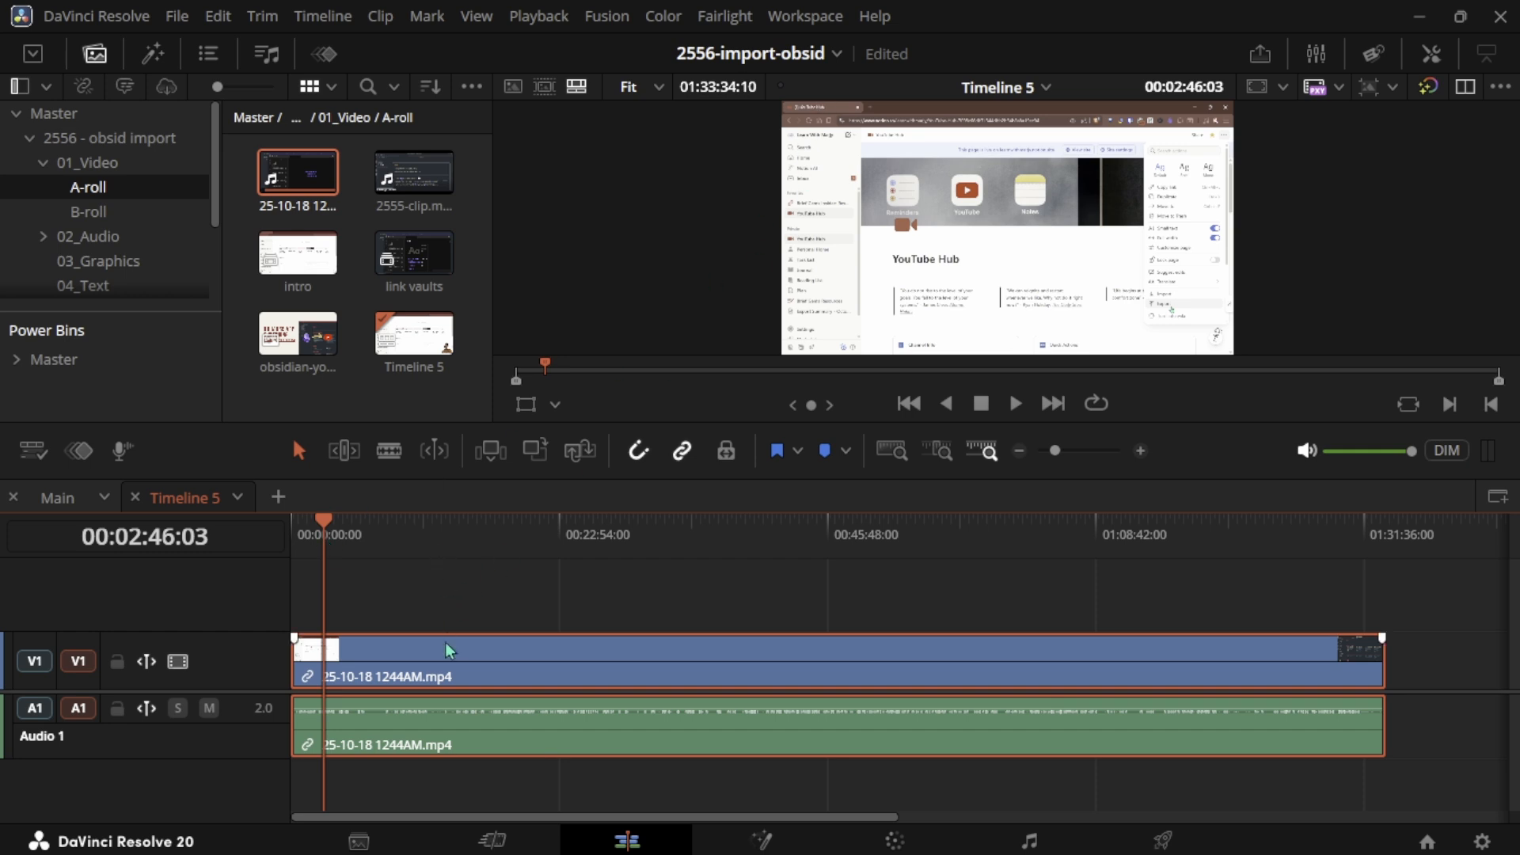
right_click(455, 686)
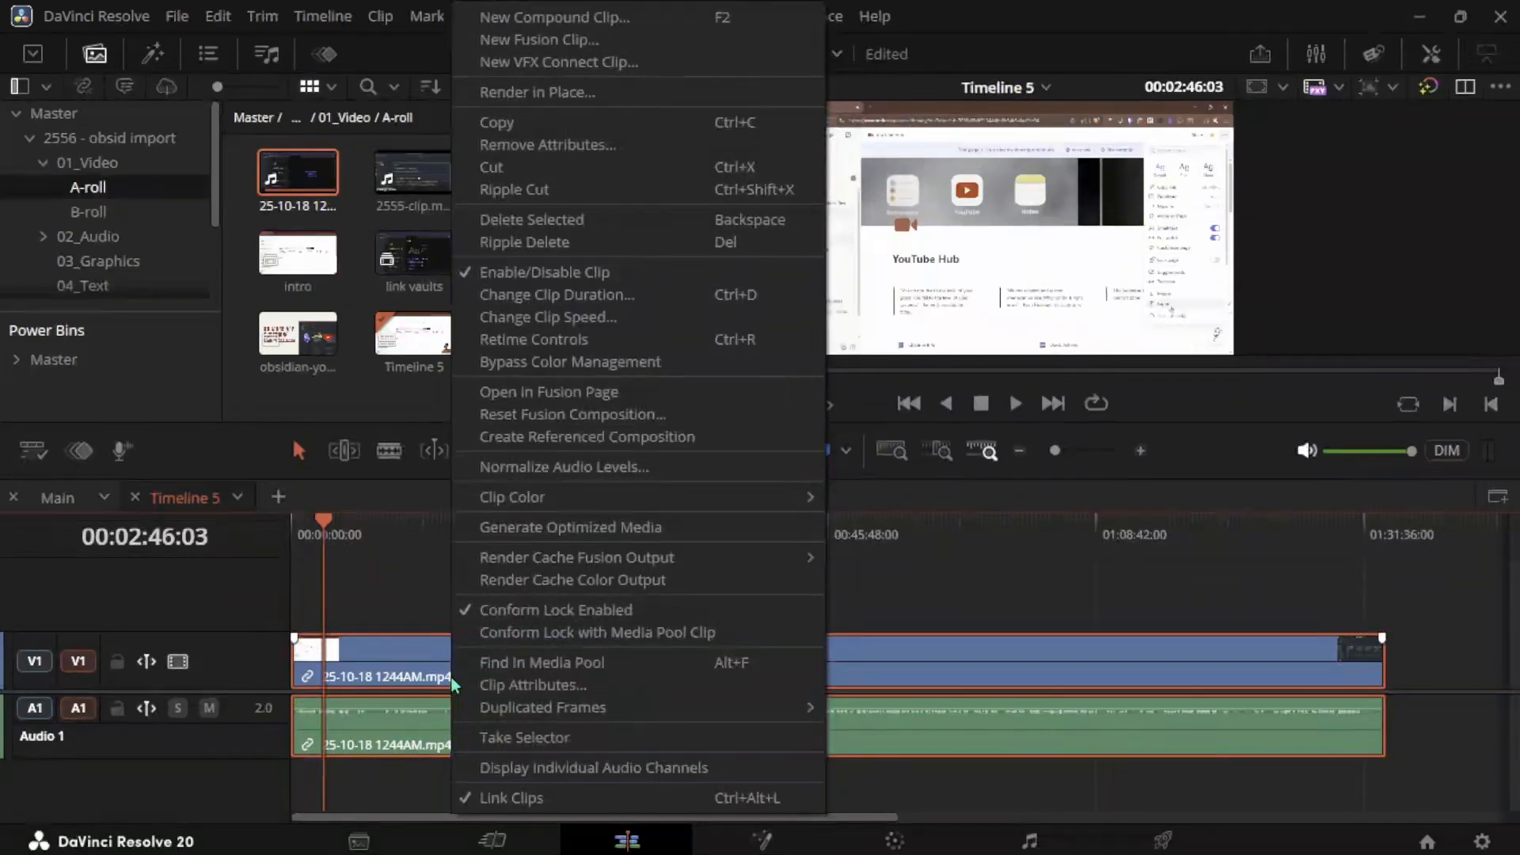
left_click(645, 478)
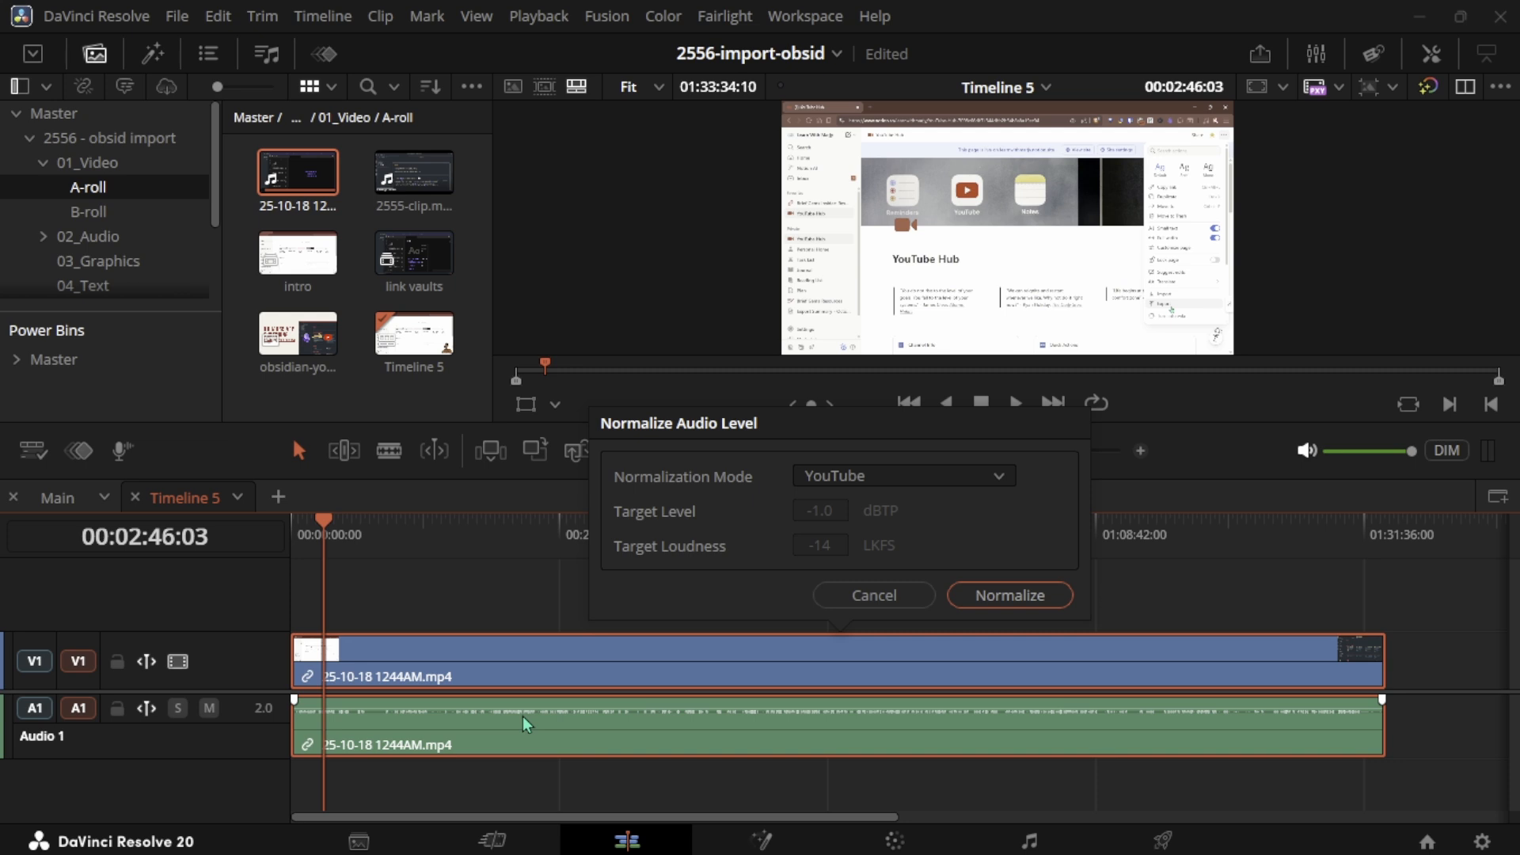
left_click(1011, 596)
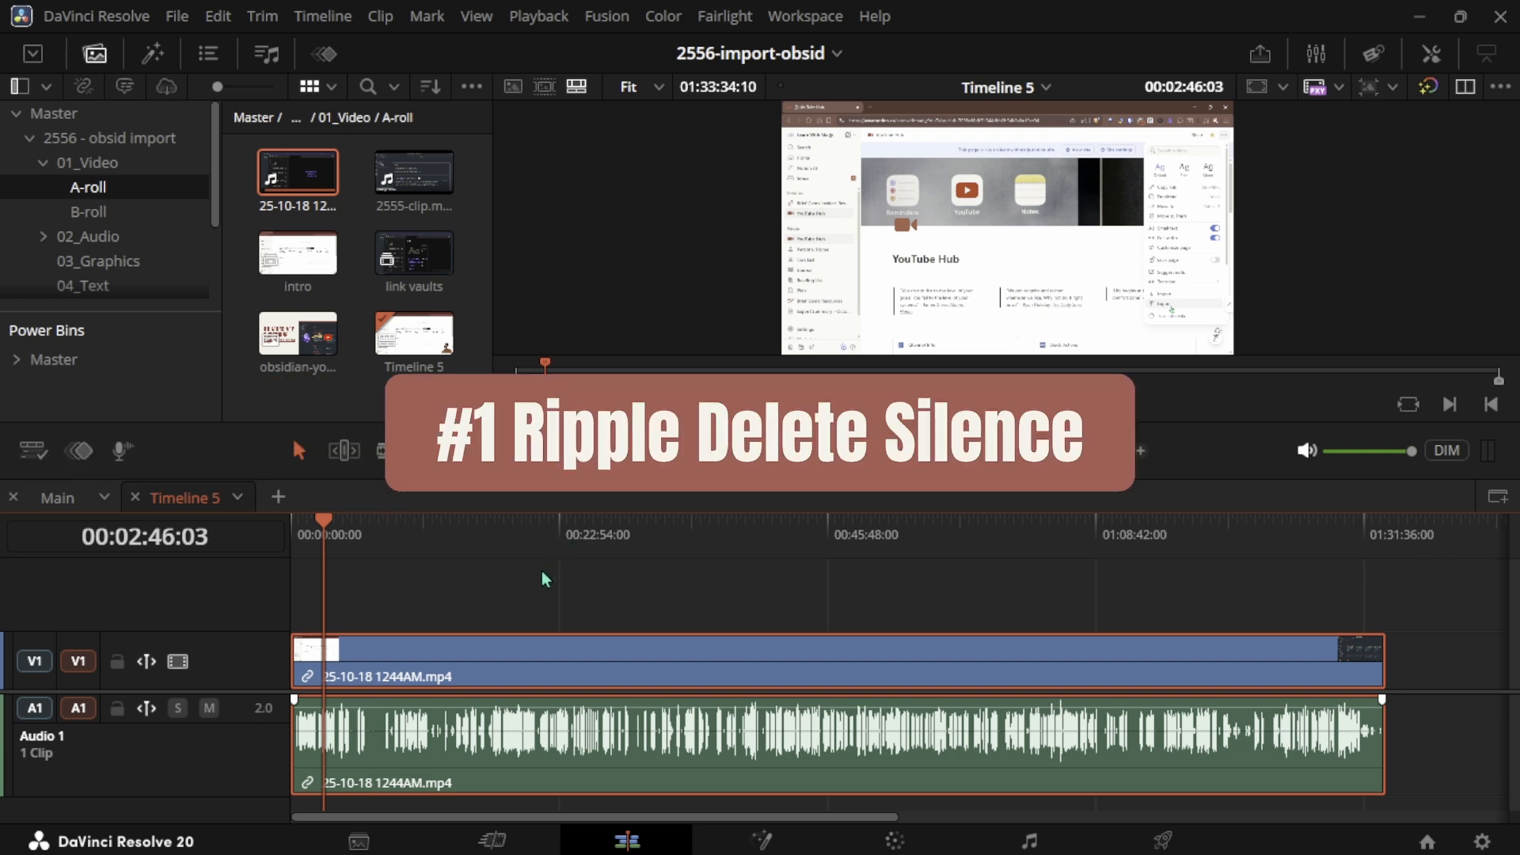
- Remove silence with threshold -35 dB, pre head 30 frames, post tail 30 frames and minimum to strip 30 frames
key("alt+s")
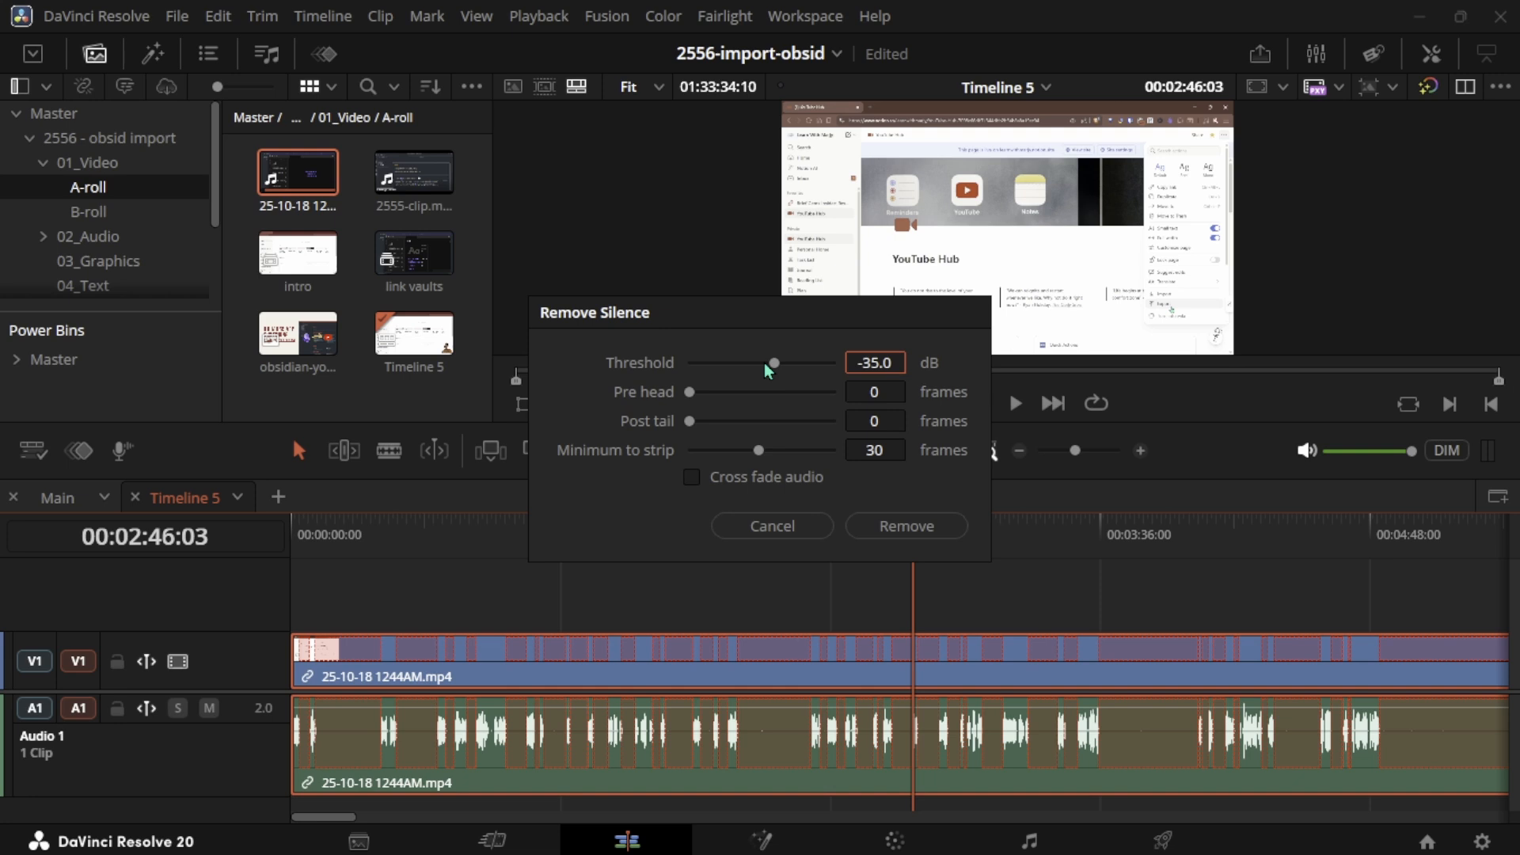
left_click_drag(766, 366, 806, 391)
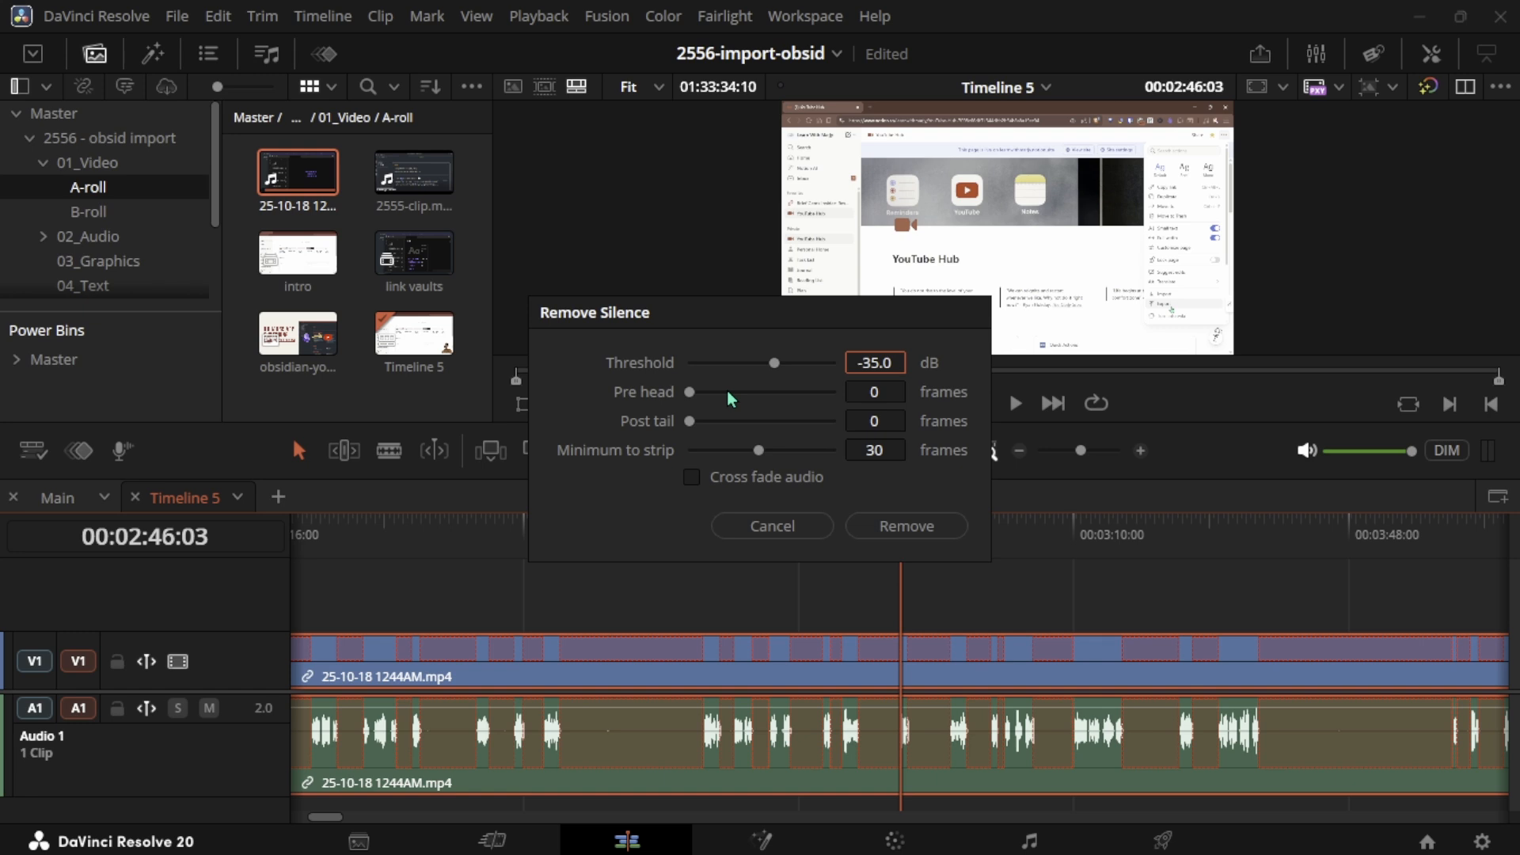
left_click(690, 392)
left_click_drag(690, 393, 768, 404)
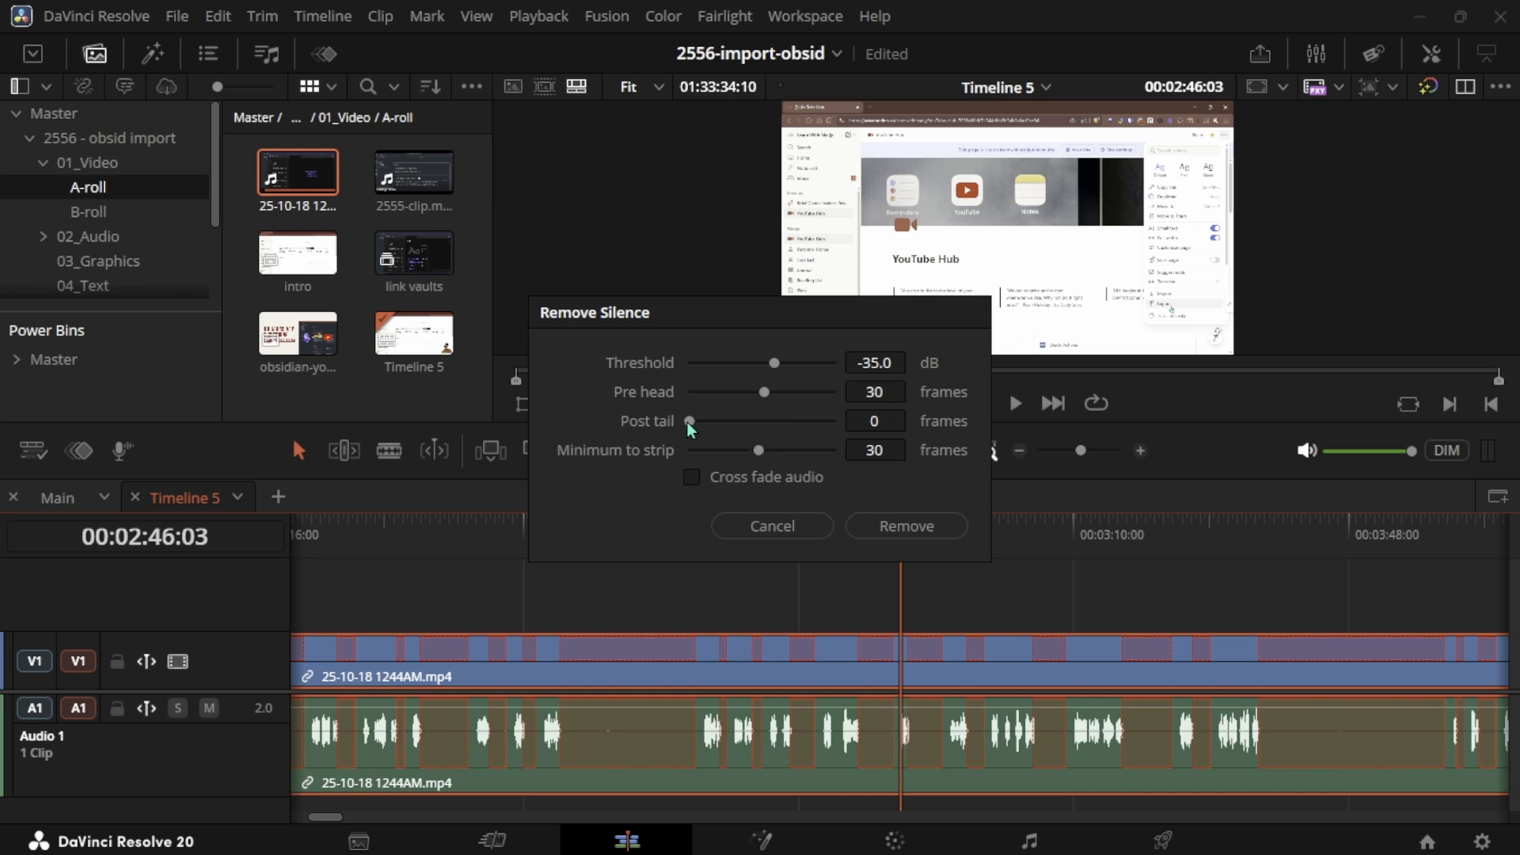
left_click_drag(687, 421, 762, 421)
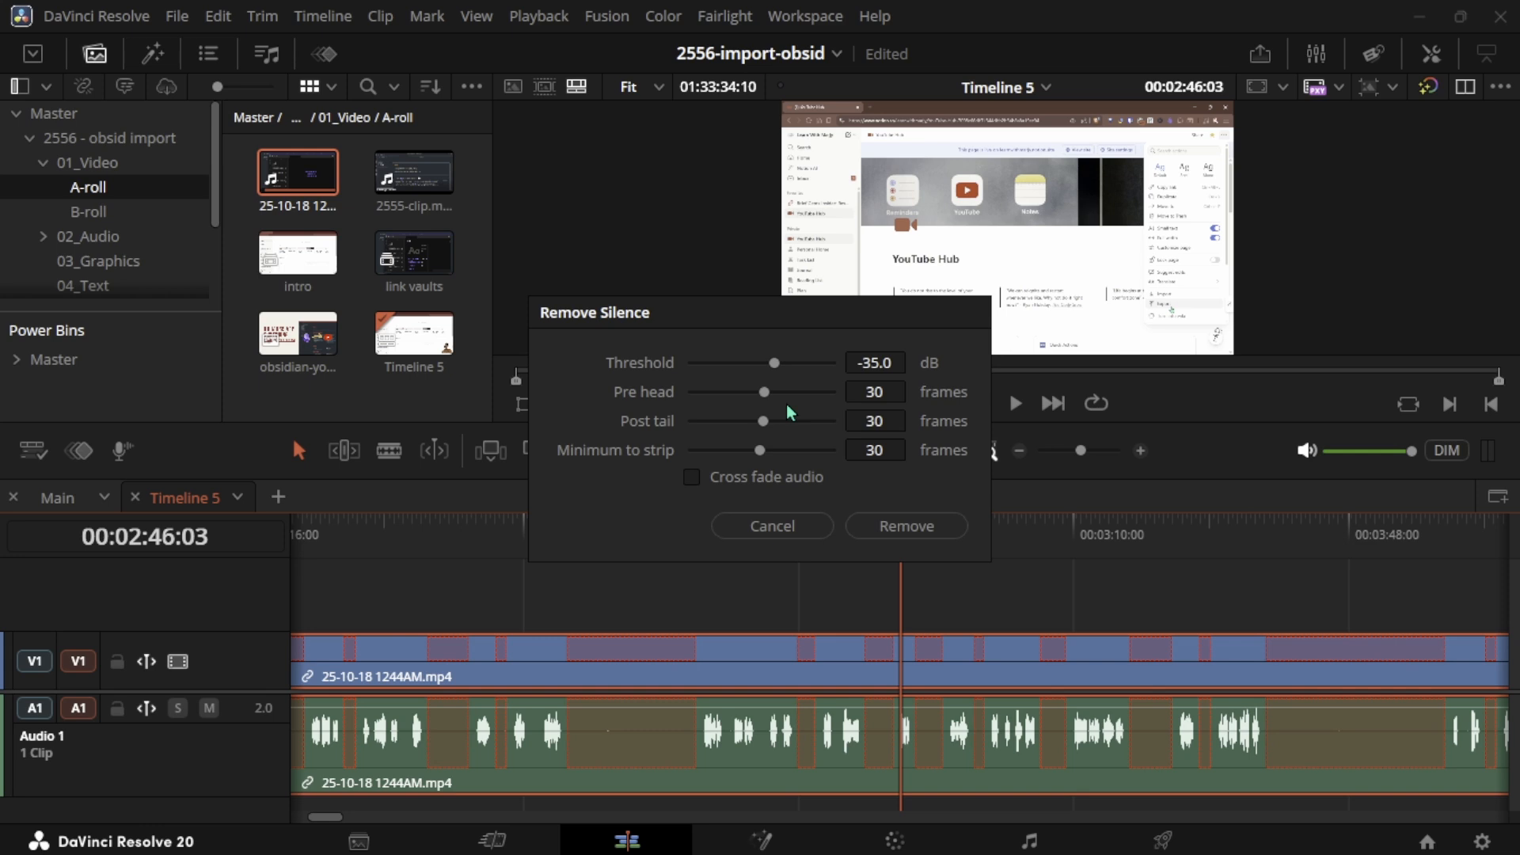
left_click(908, 527)
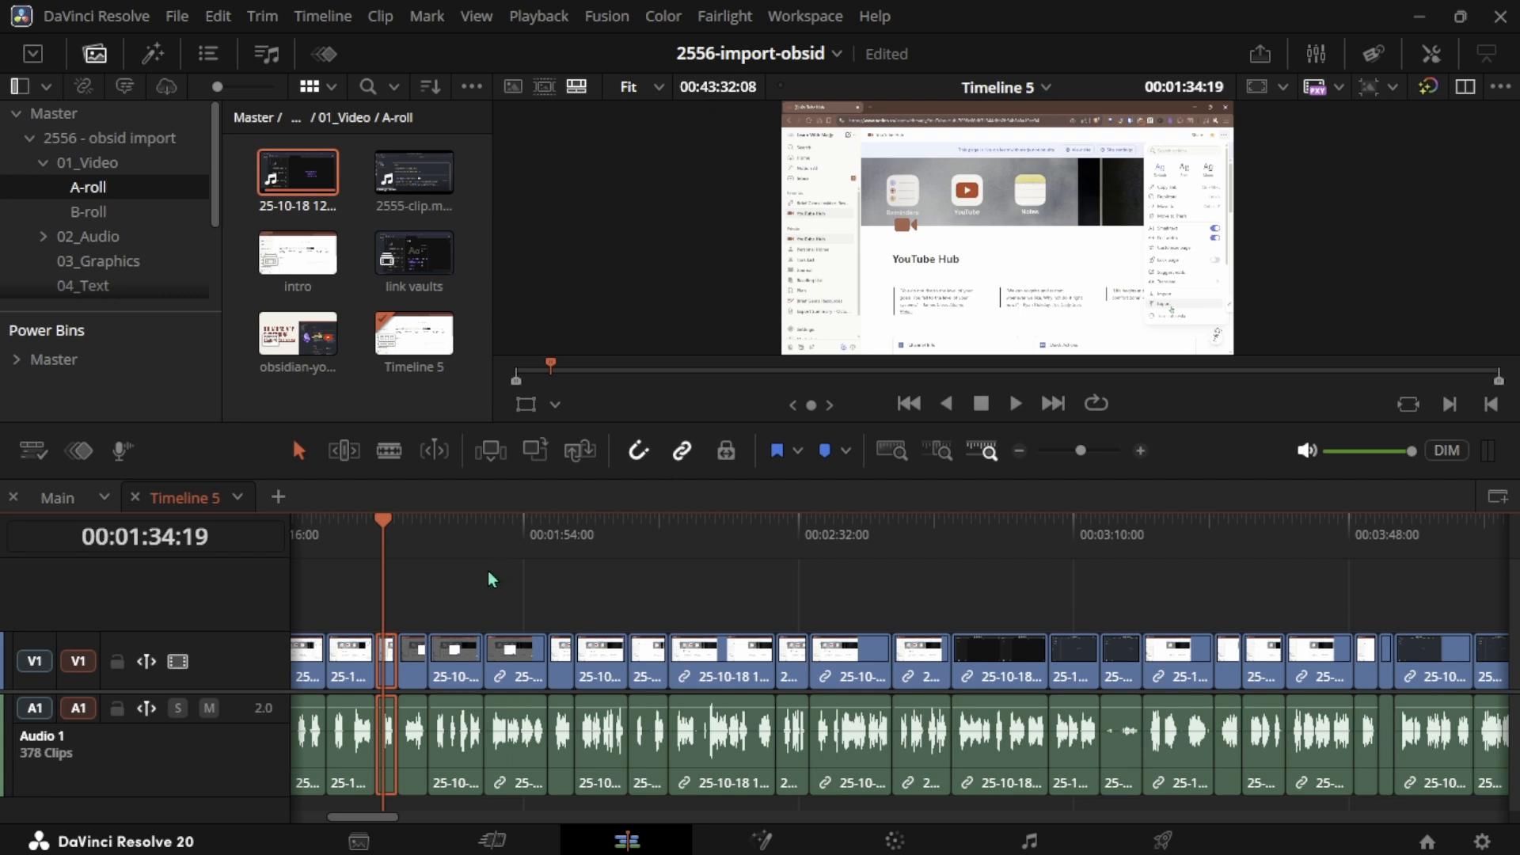
- Split the clip at the playhead near 00:00:02:15
key("Home")
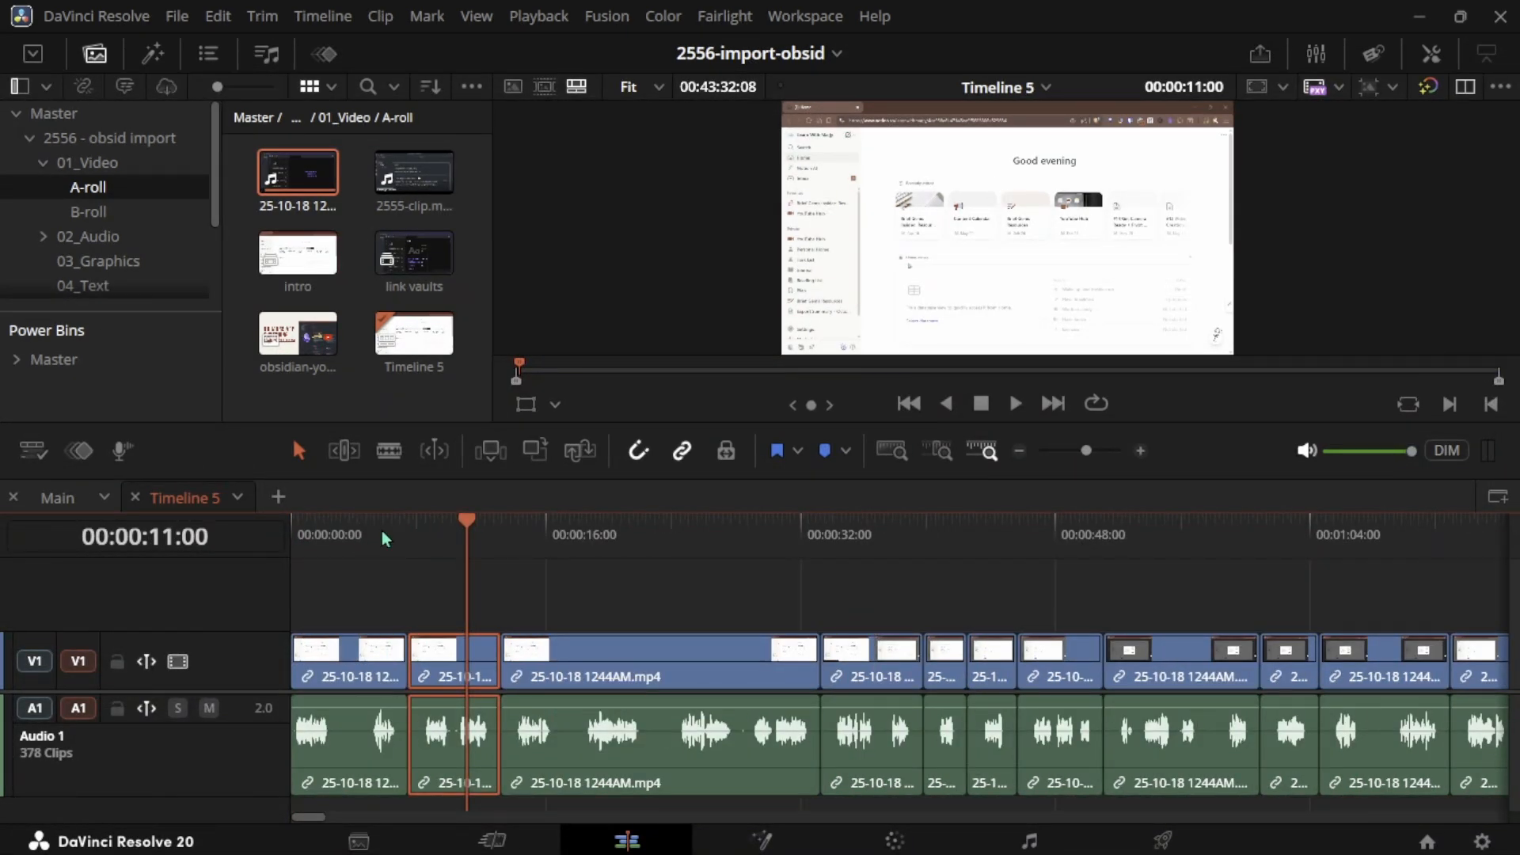
left_click(330, 545)
key("w")
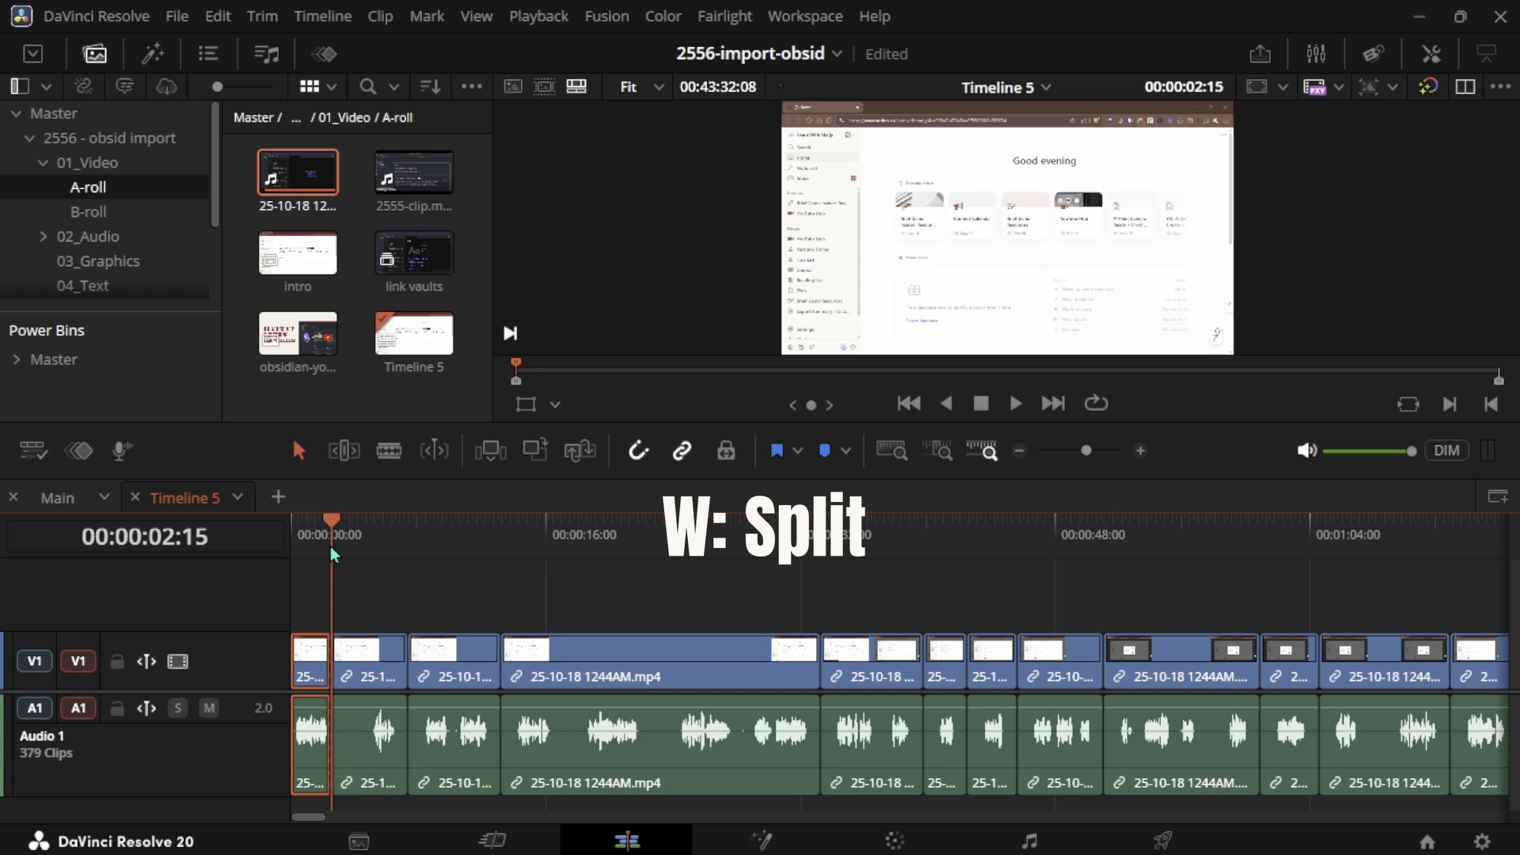
- Trim the clip start to the playhead at 00:00:04:19 and a clip end to the playhead at 00:00:07:19
left_click(365, 544)
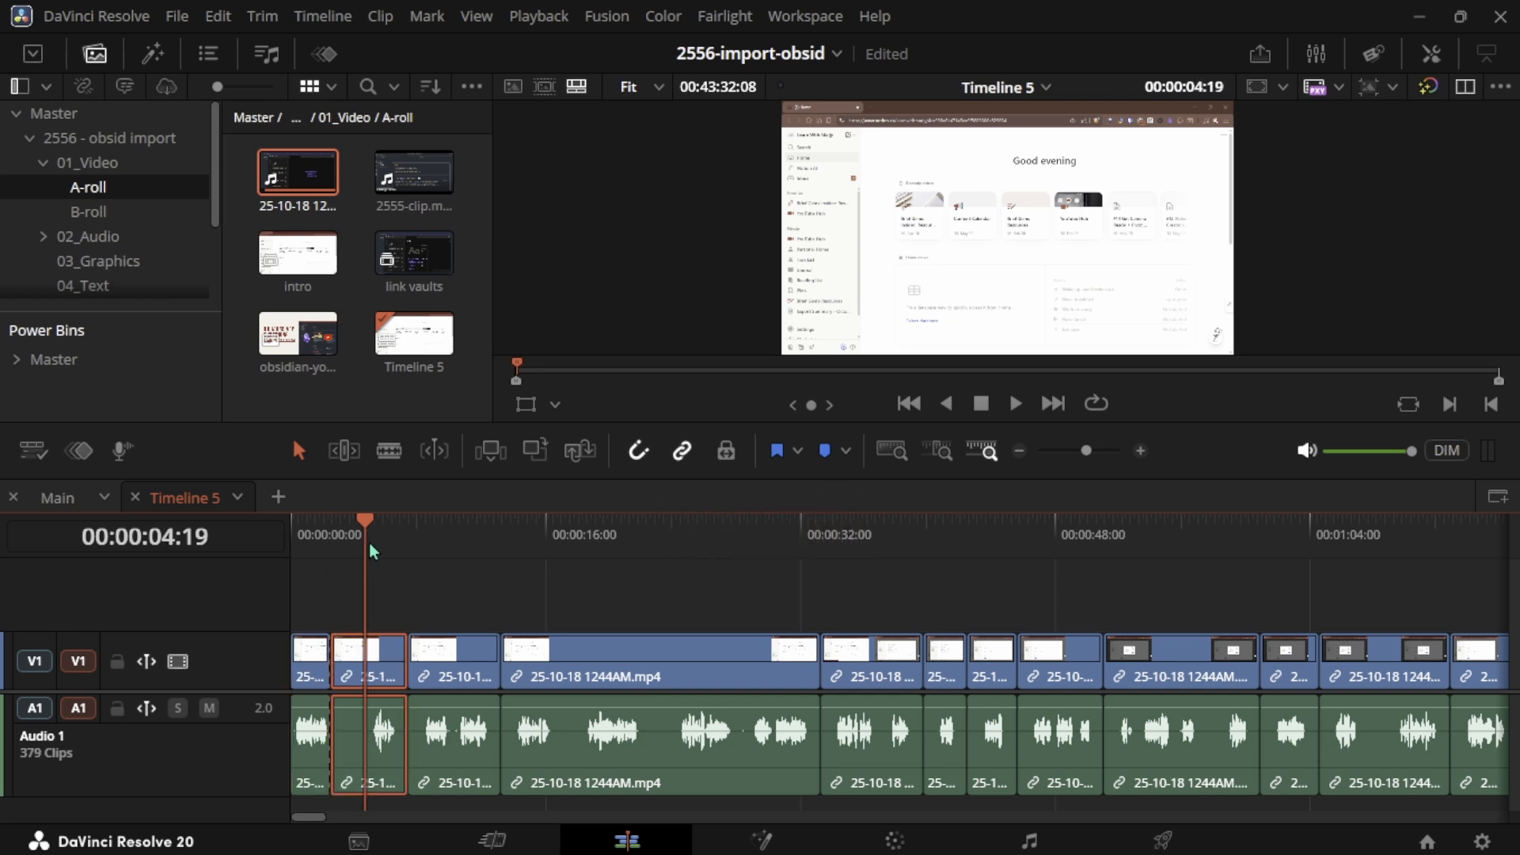
key("q")
left_click(413, 544)
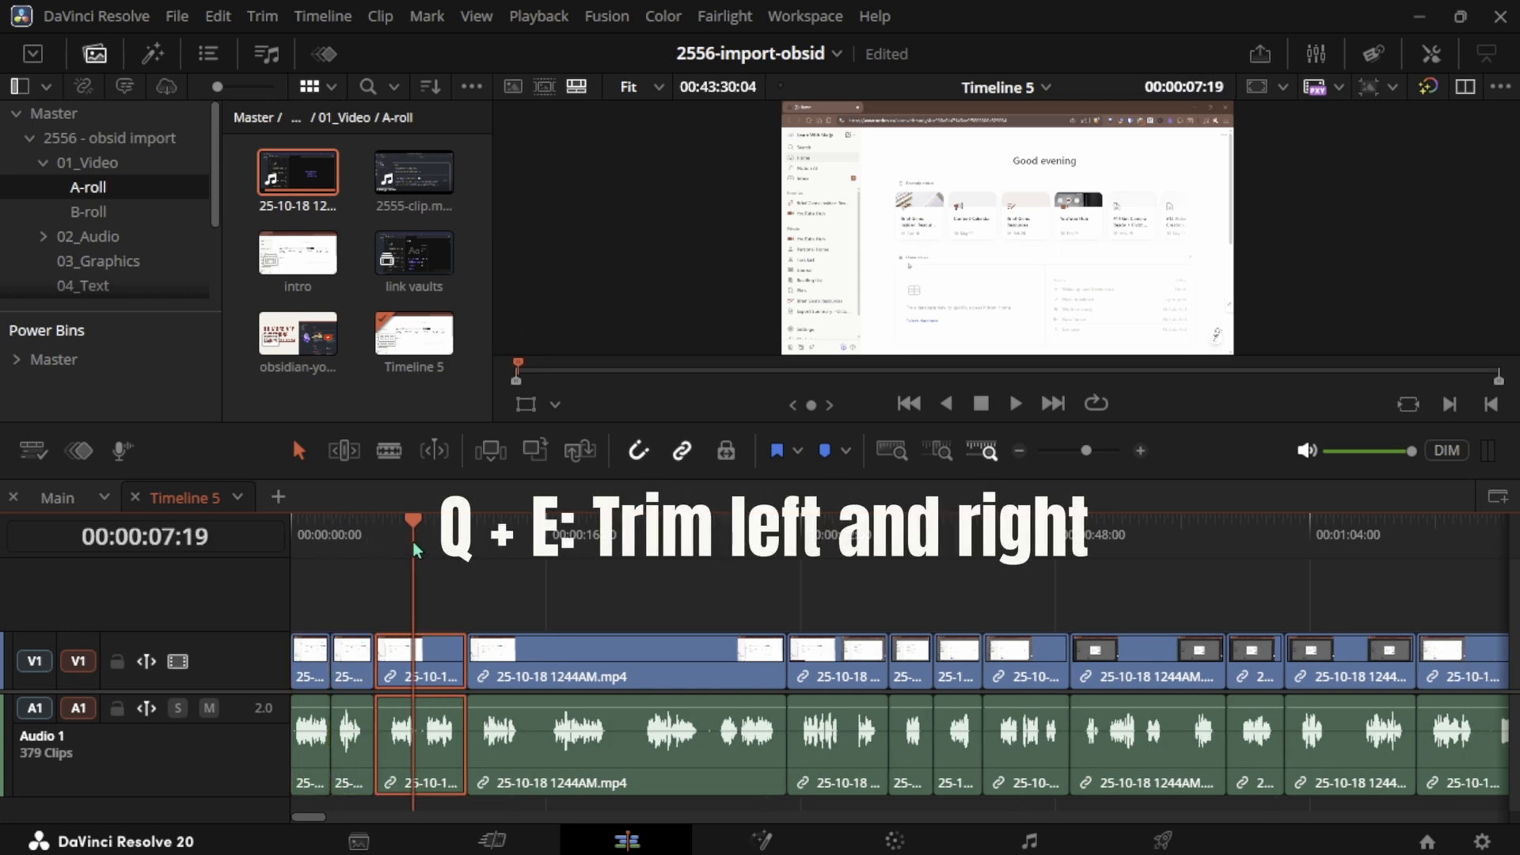
key("e")
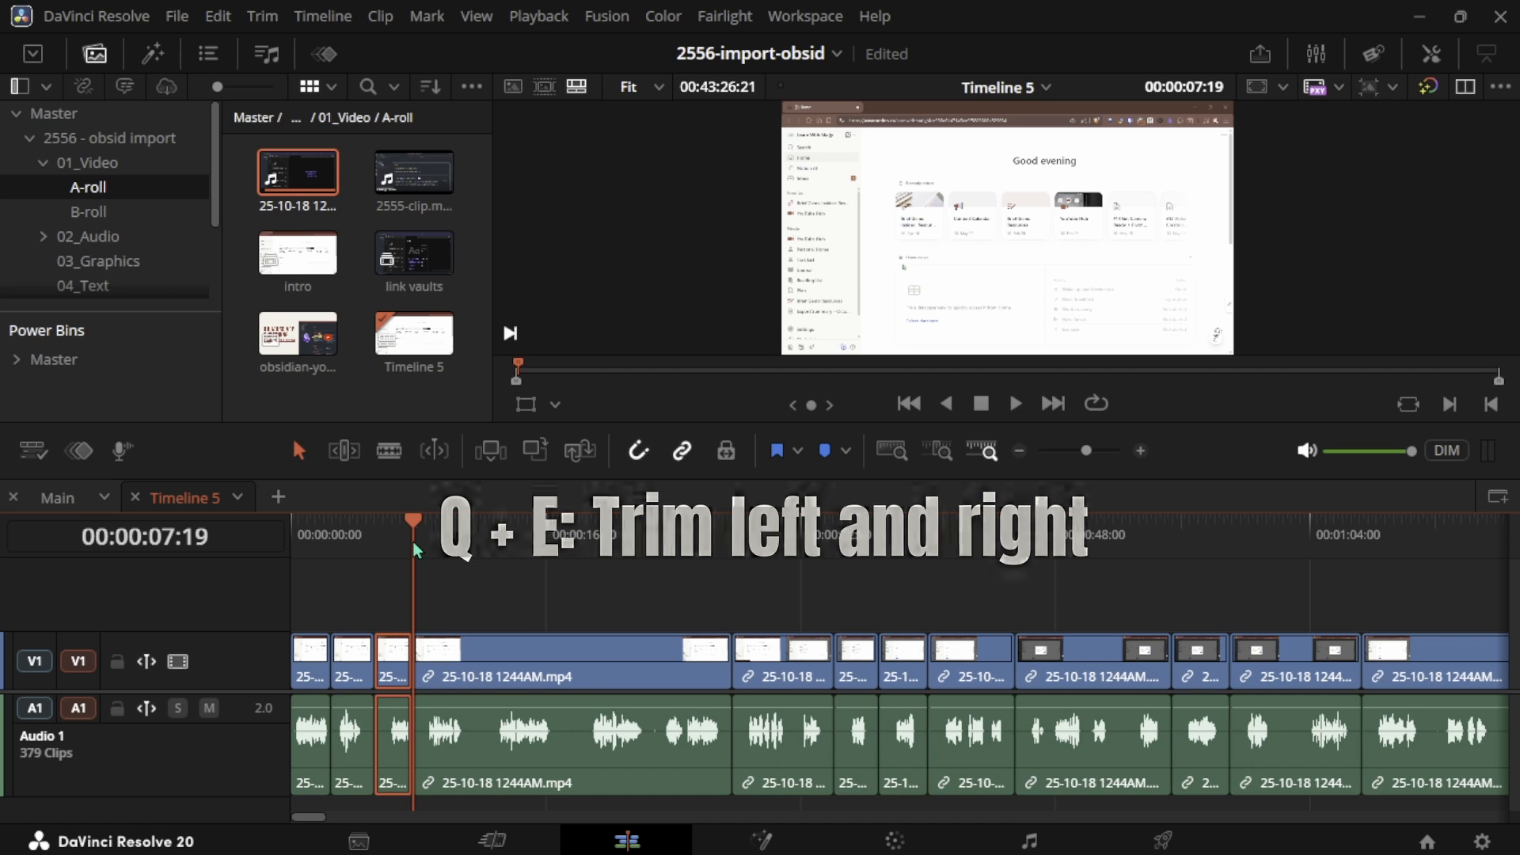
- Ripple delete the clip under the playhead at 00:00:07:19
left_click(467, 541)
key("d")
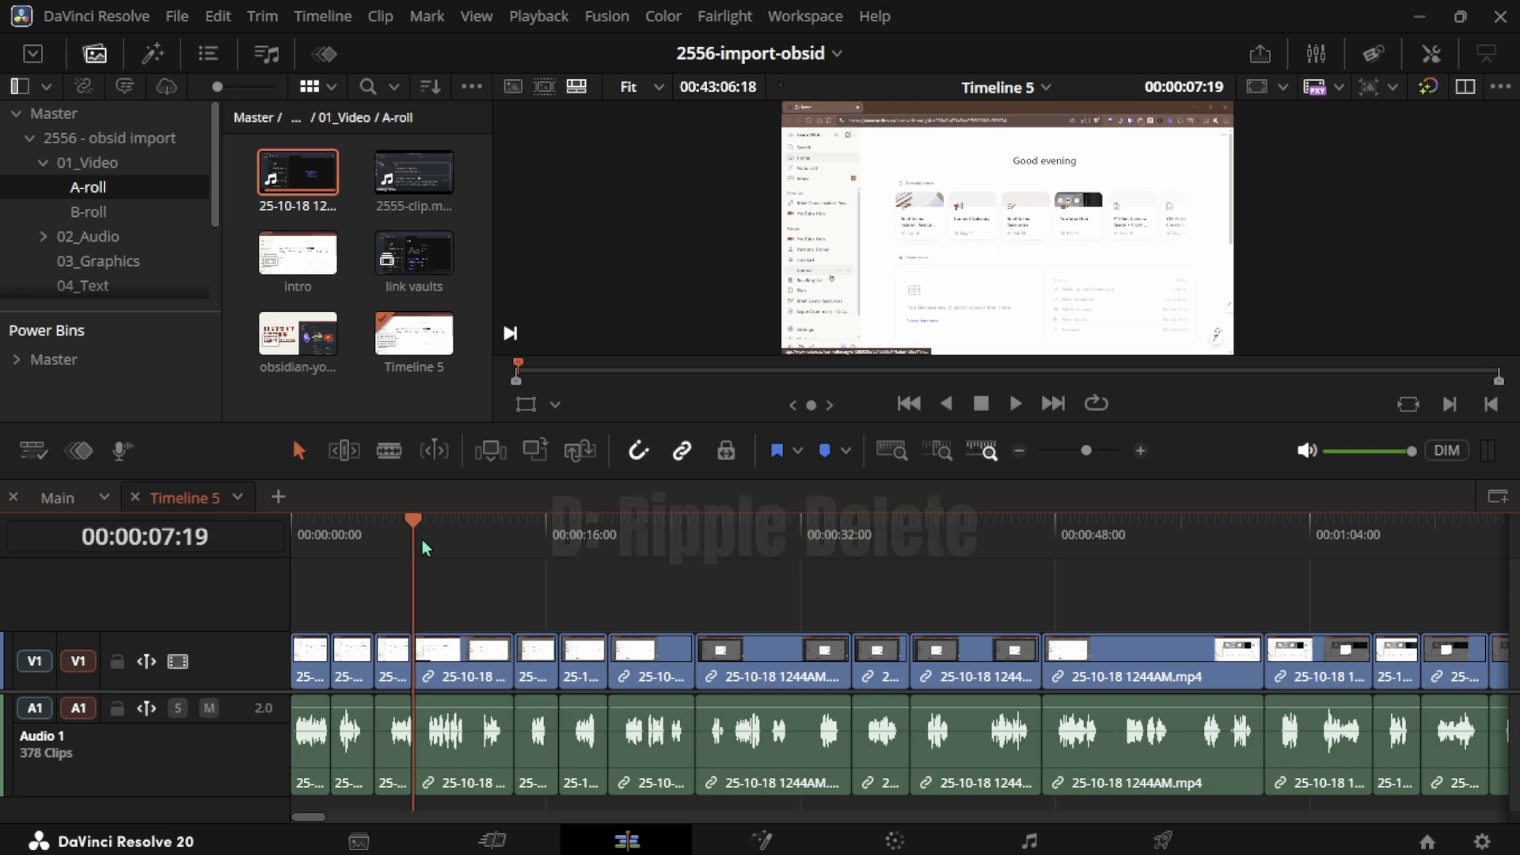
- Delete the clip under the playhead at 00:00:11:19, leaving a gap
left_click(477, 540)
key("s")
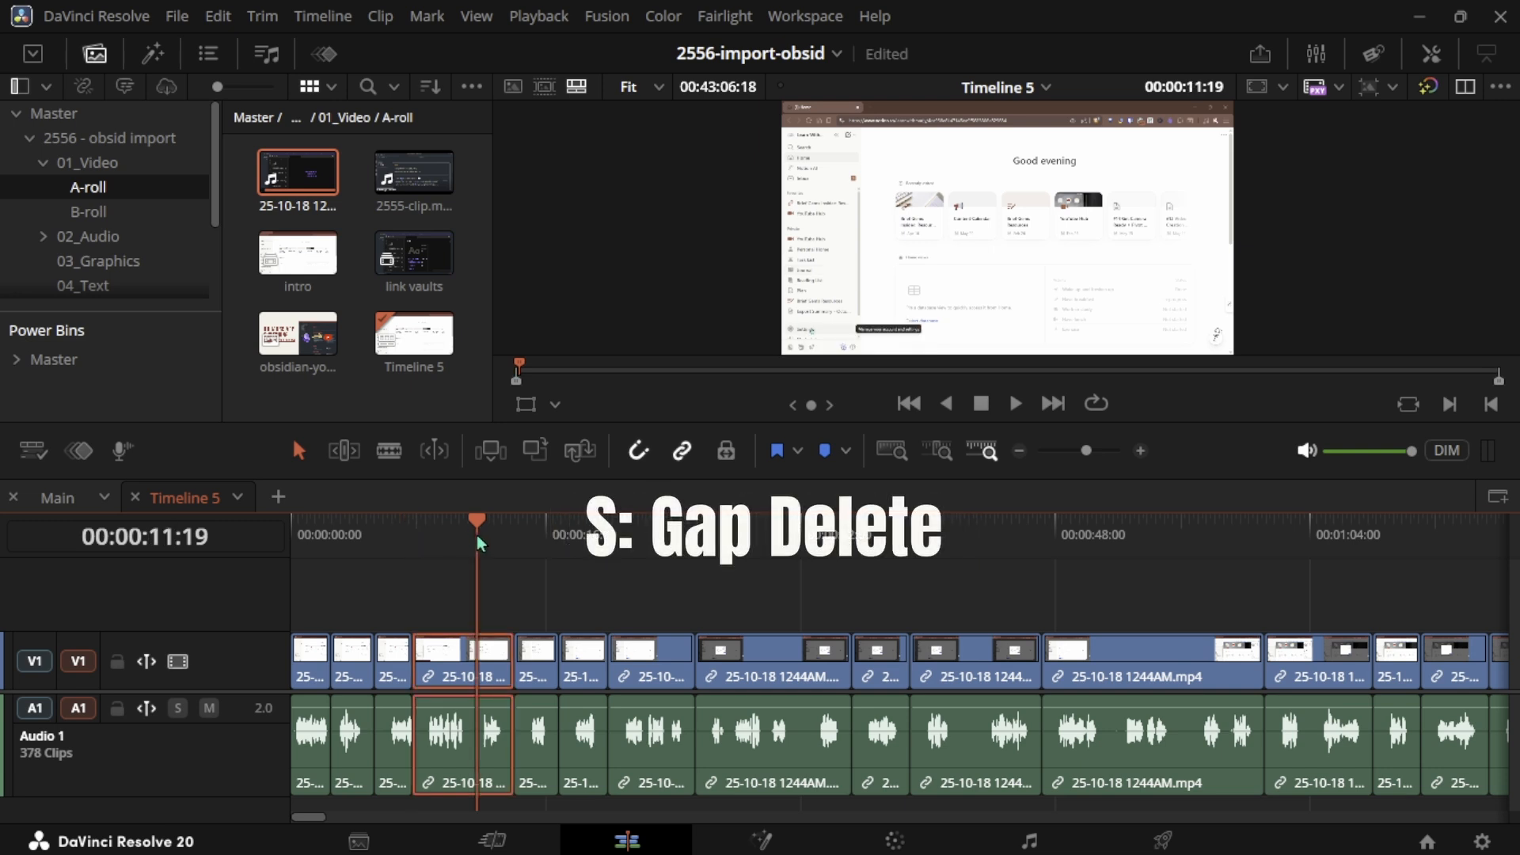
key("s")
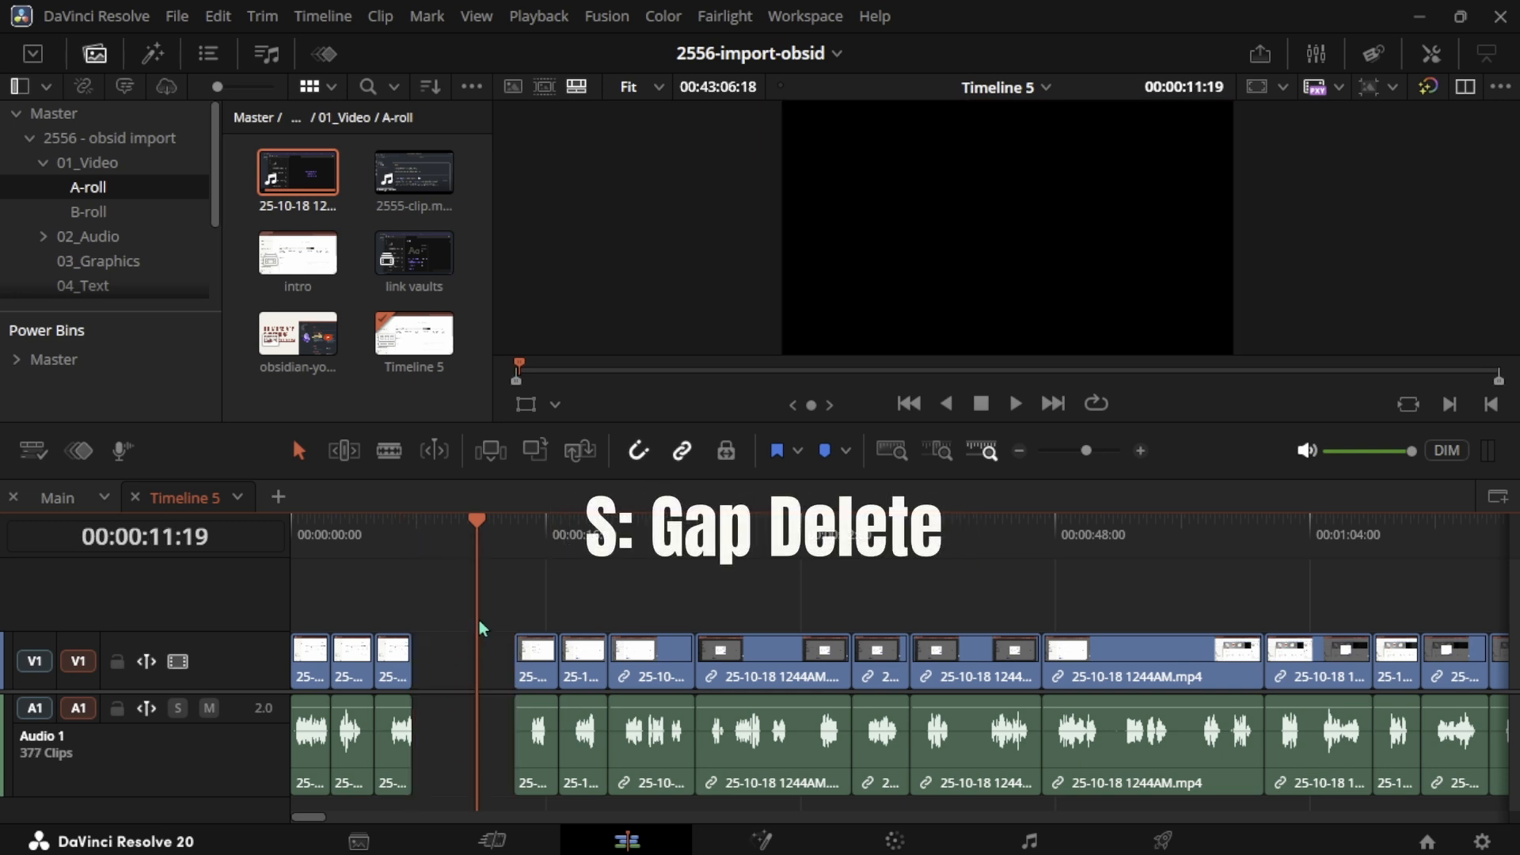
- Undo the last clip deletion
key("ctrl+z")
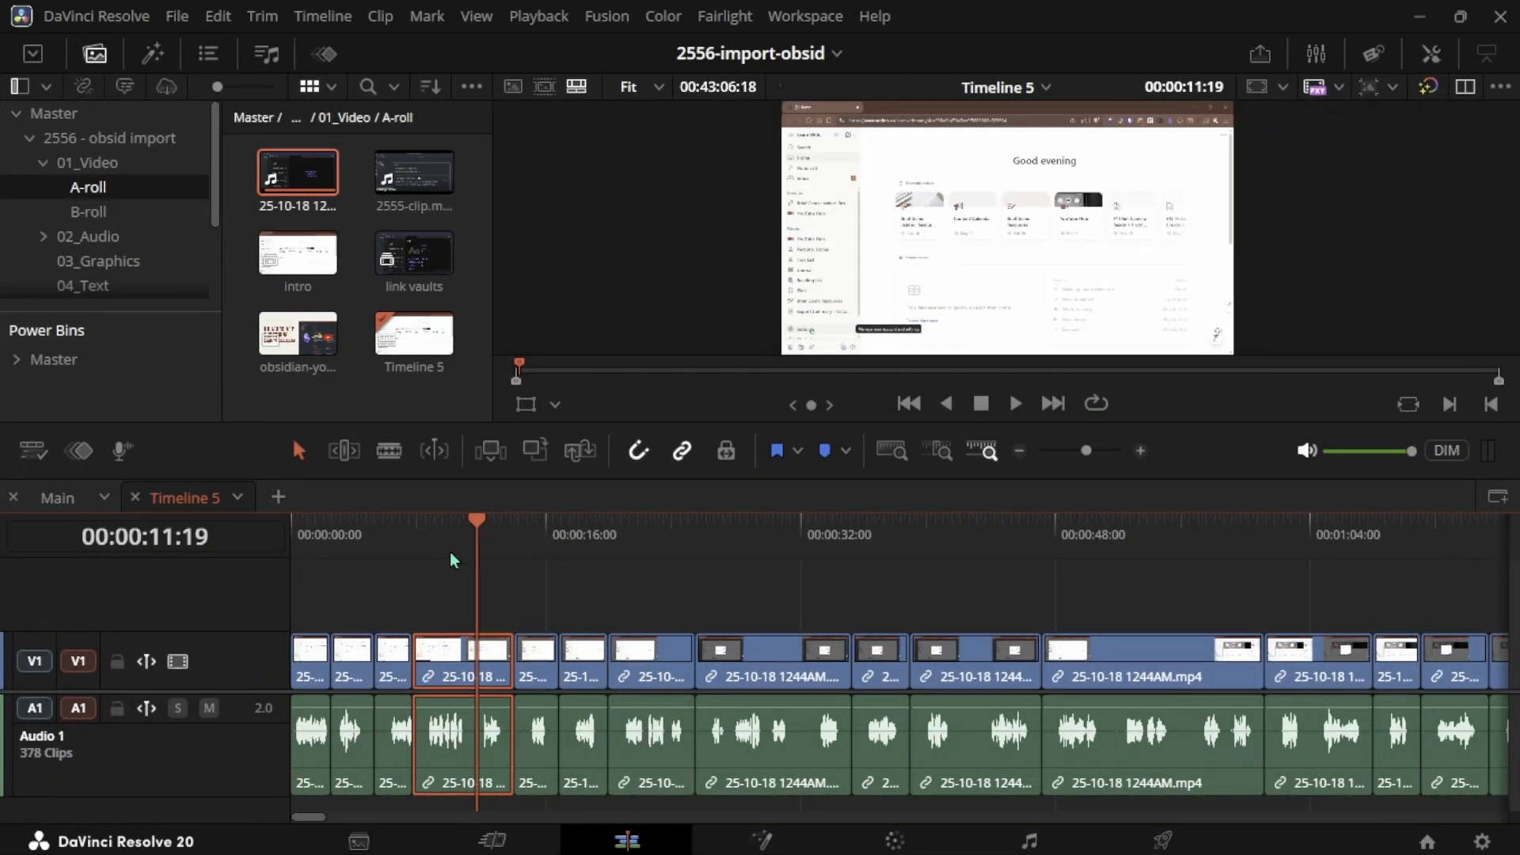
- Select all clips from the playhead at 00:00:07:19 onward and shift them later on the timeline
key("Up")
key("alt+y")
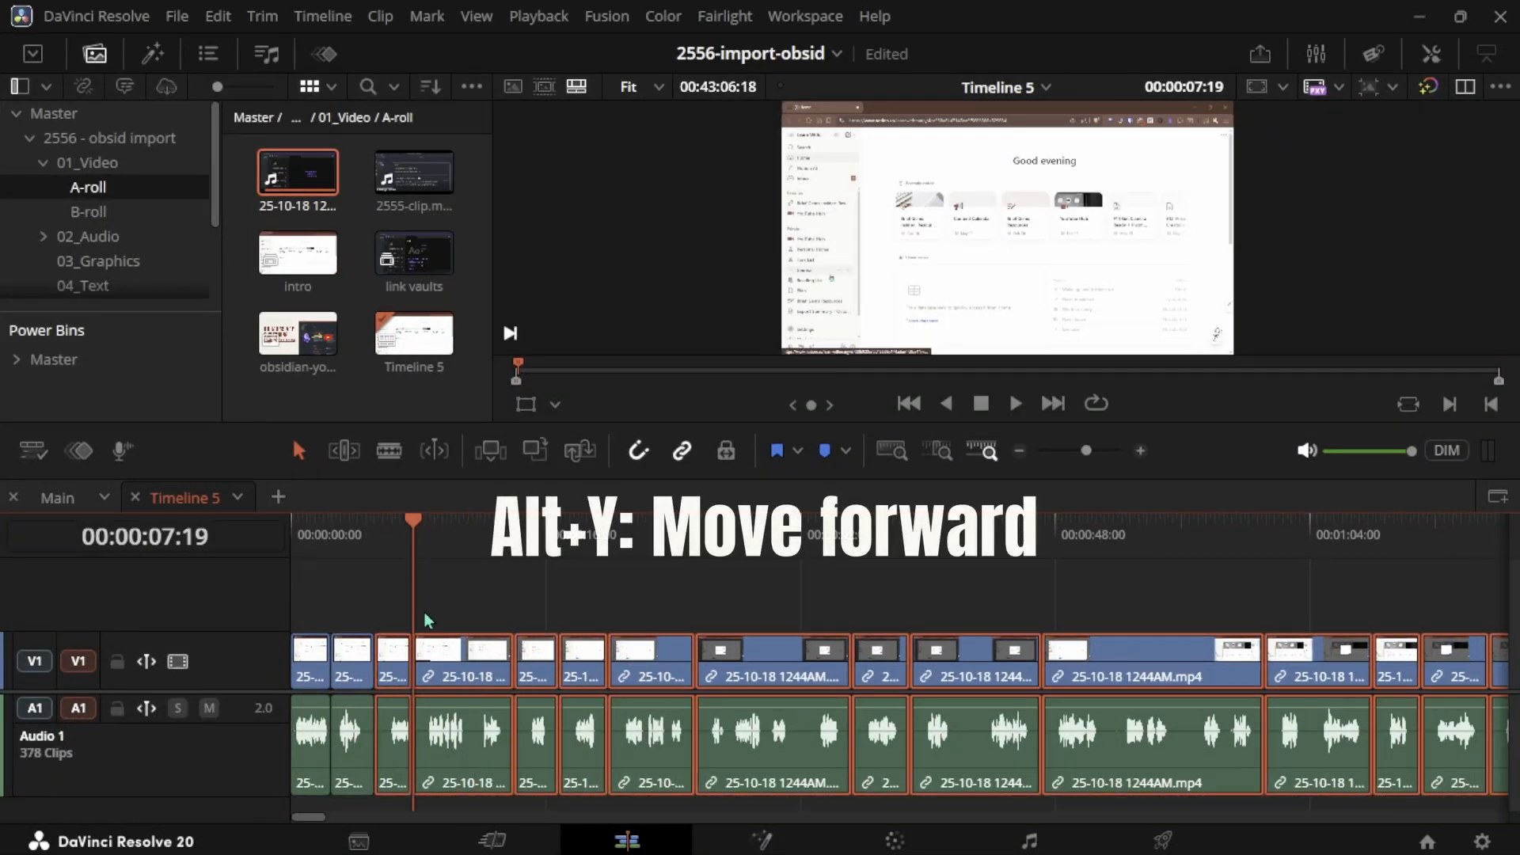
left_click_drag(438, 662, 542, 663)
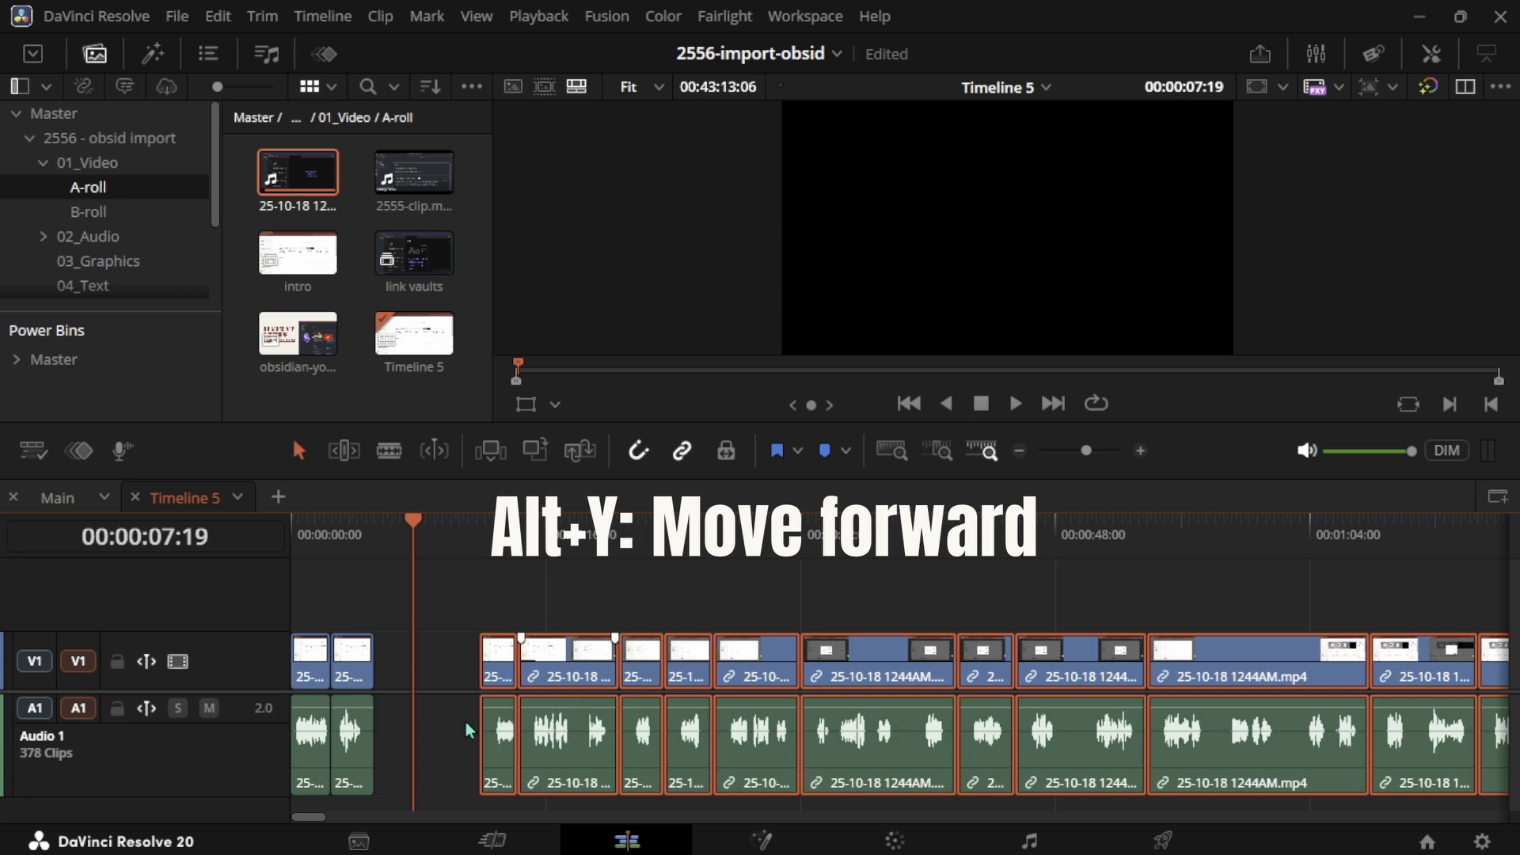
- Extend the clip end into the gap, then undo both the extension and the clip shift
left_click(452, 755)
left_click(478, 751)
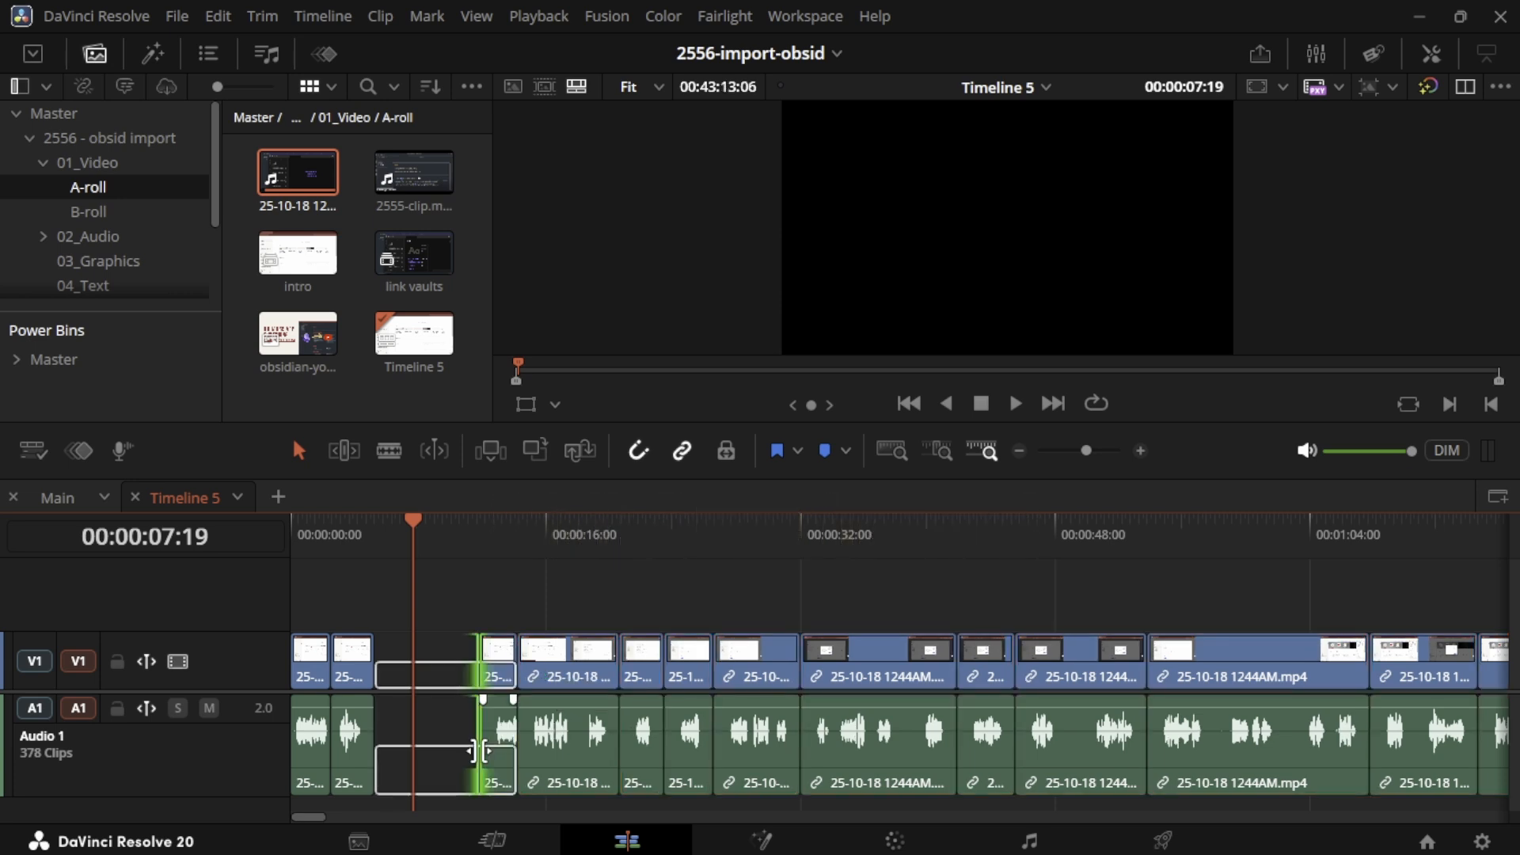
left_click_drag(479, 751, 406, 752)
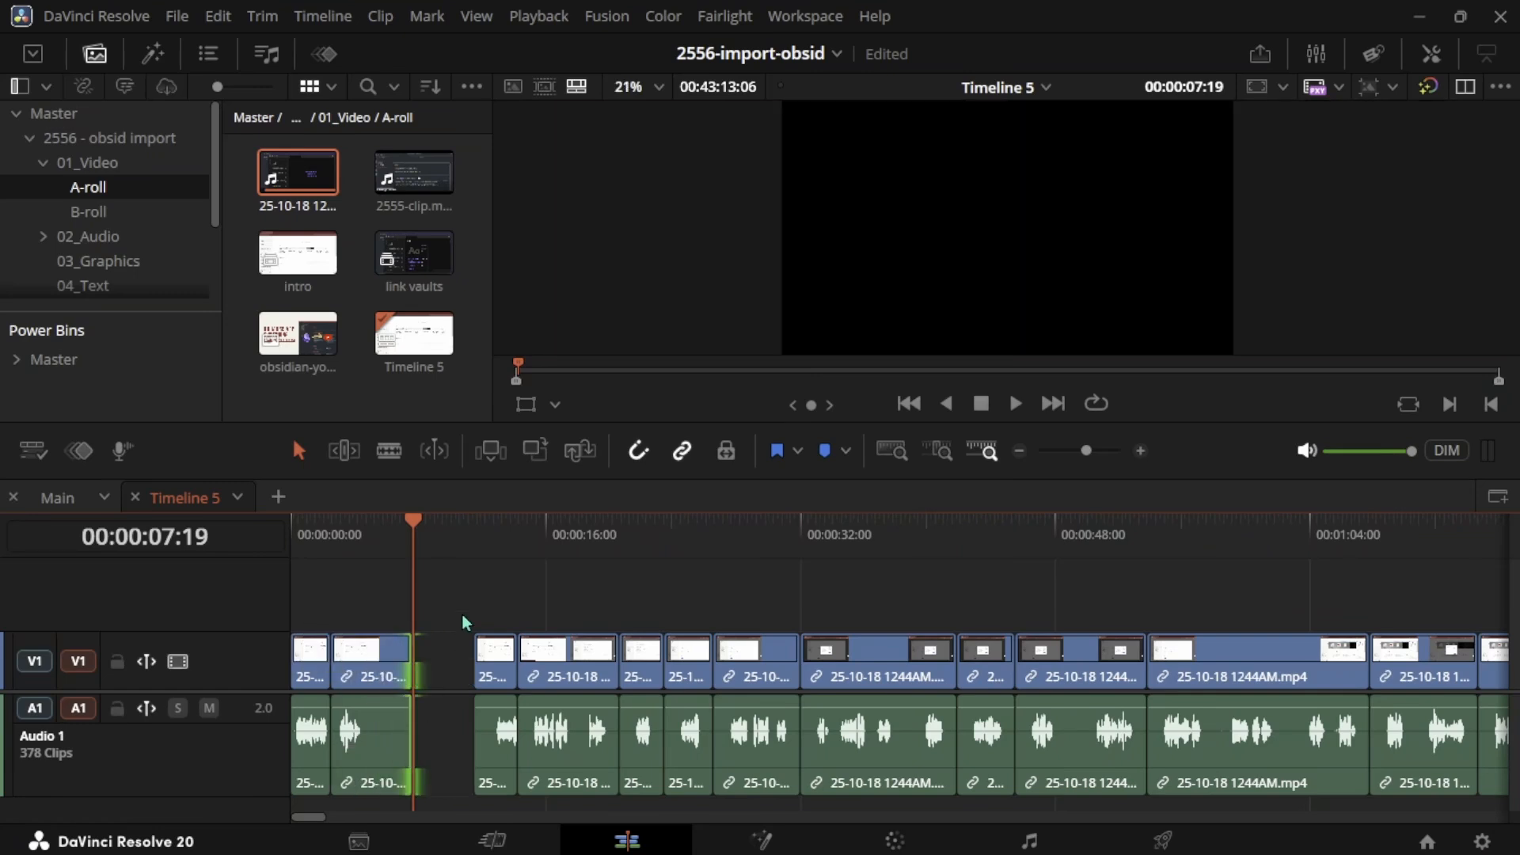
key("ctrl+z")
key("ctrl+z")
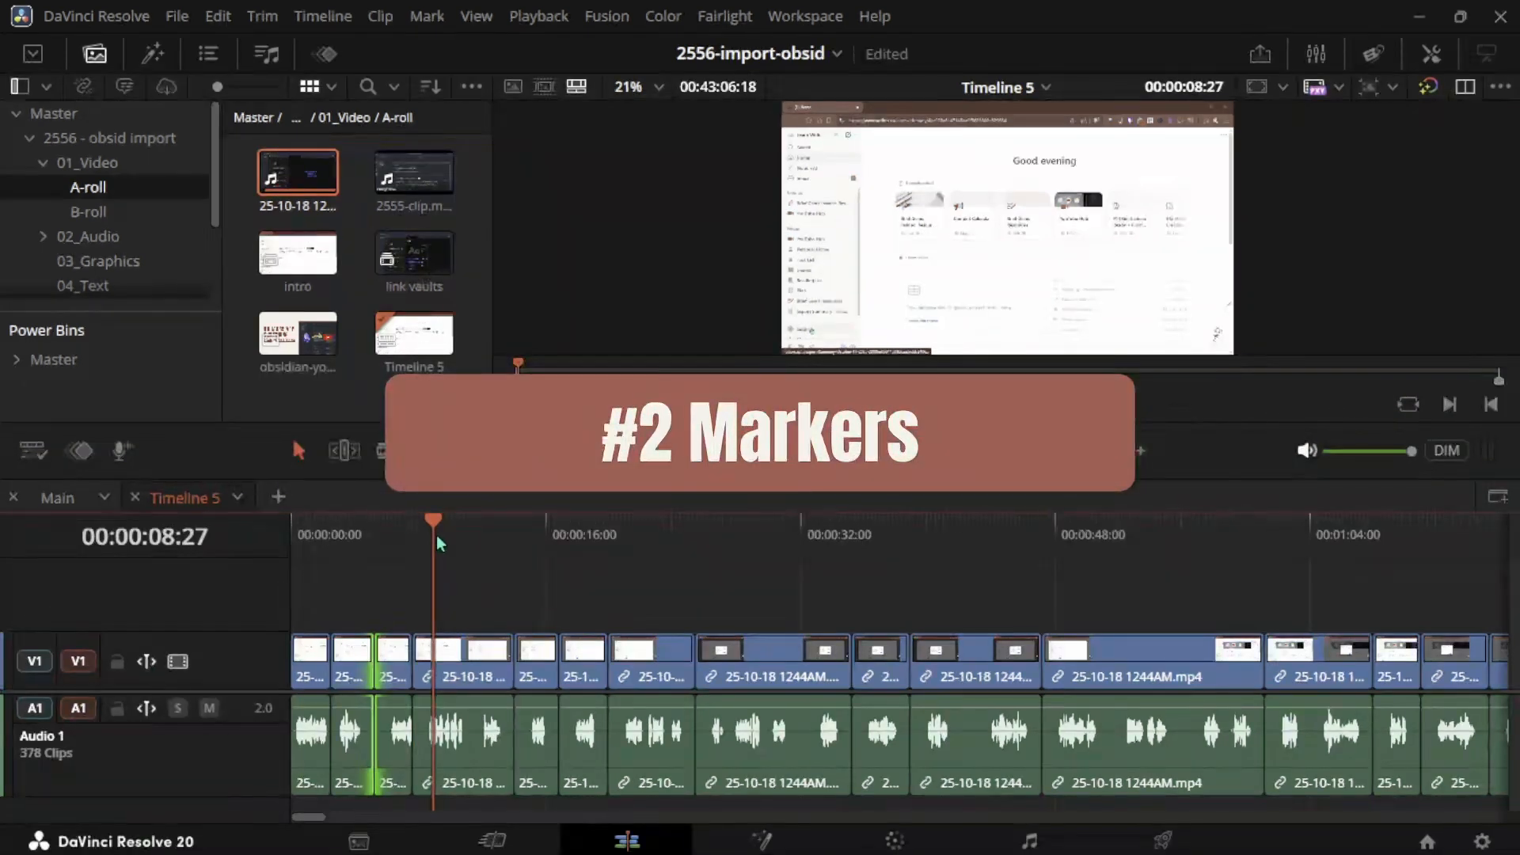
- Add a timeline marker at 00:00:05:08 named img screenshot
left_click(377, 553)
key("ctrl+m")
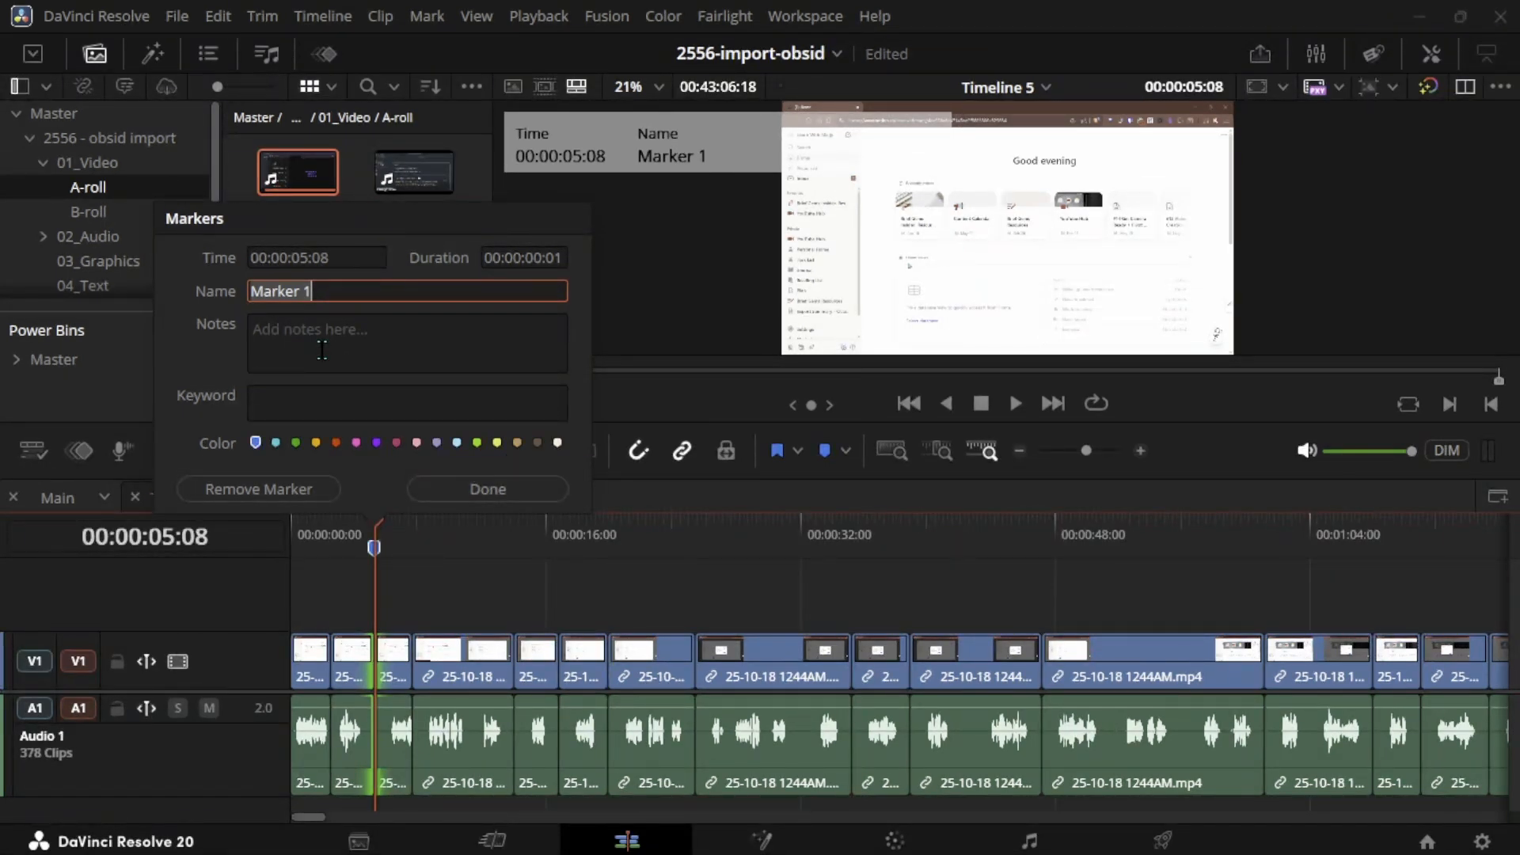
type("img screenshot")
left_click(488, 489)
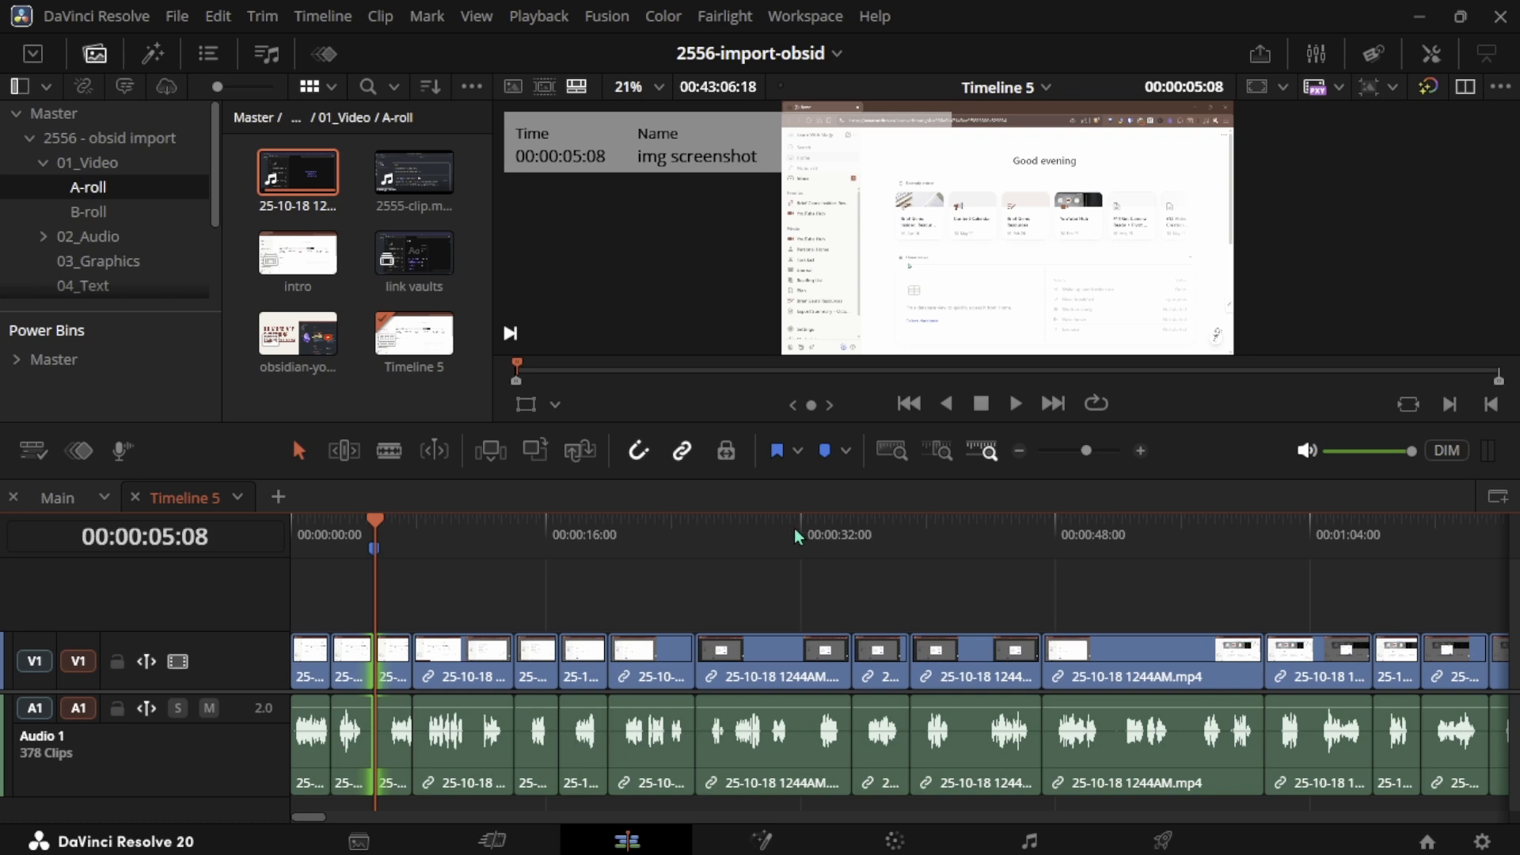
- Open the Main timeline and open the marker at 00:00:21:24 to view its details
left_click(414, 333)
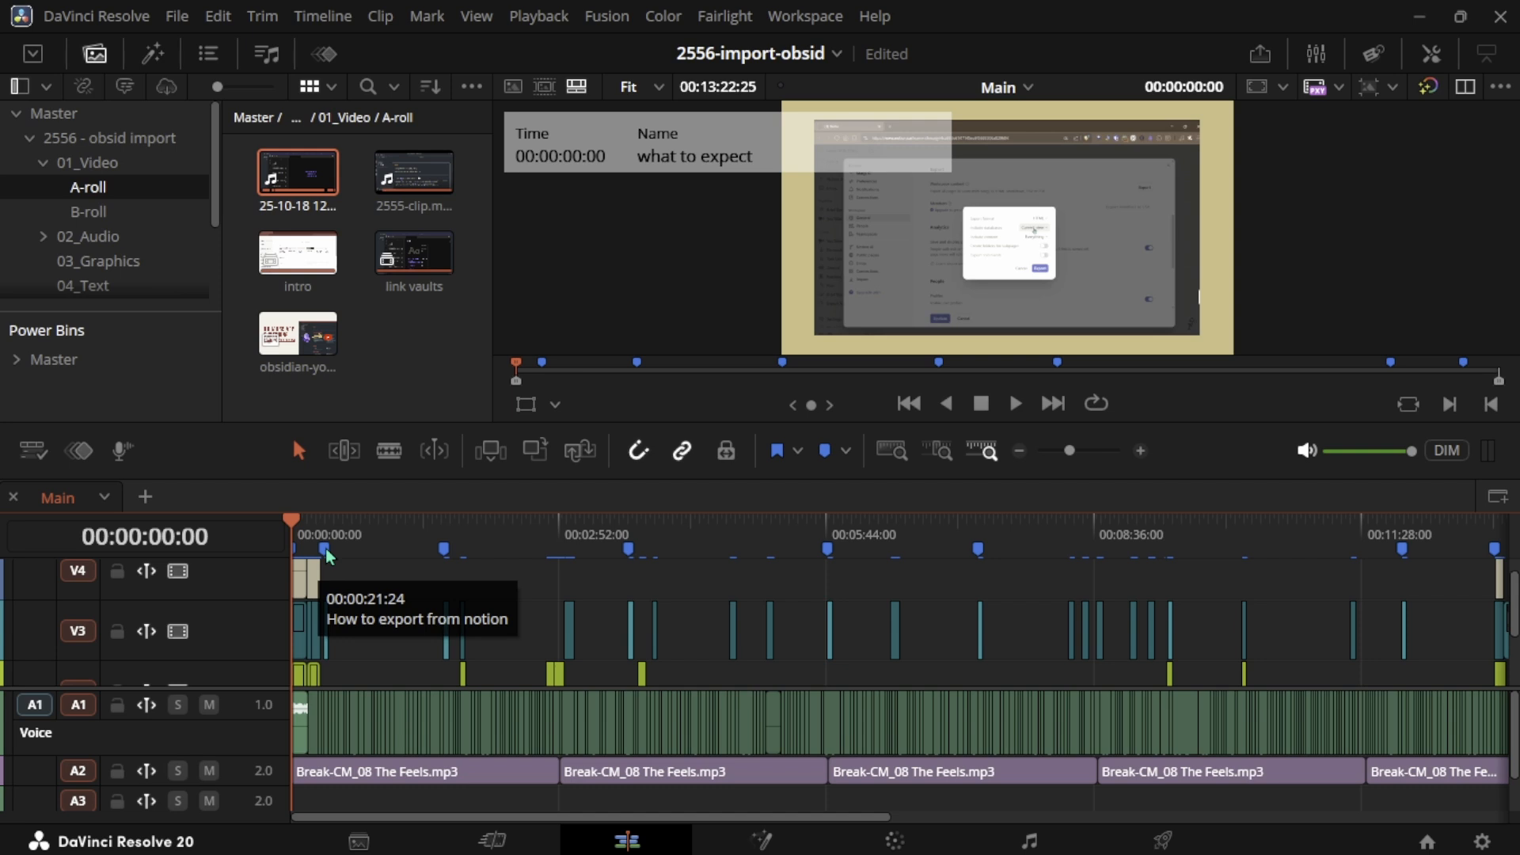
scroll(307, 564, "up", 5)
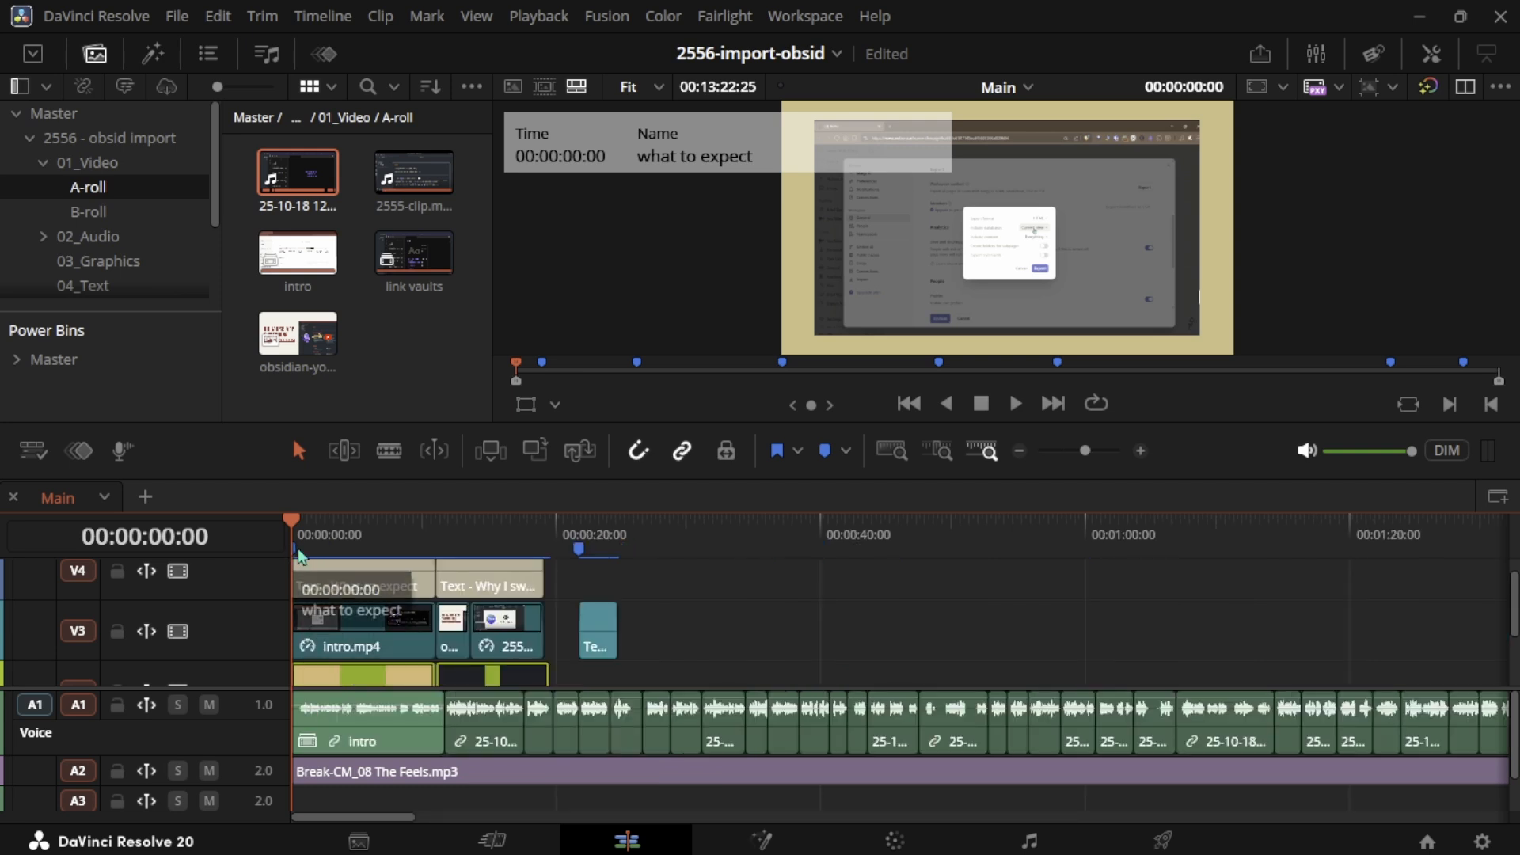
double_click(579, 548)
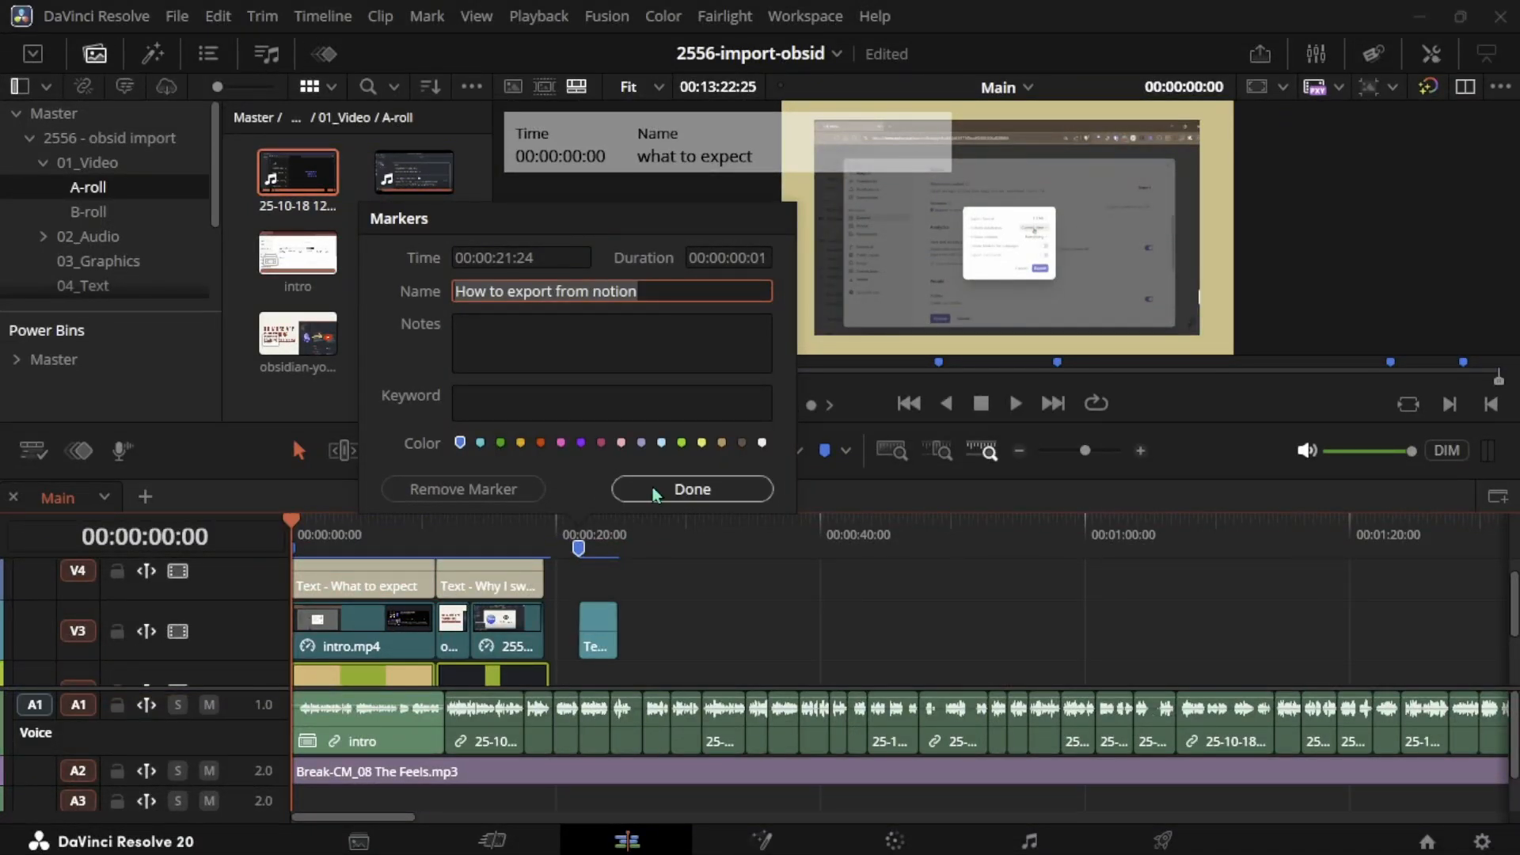
left_click(692, 488)
- Review the clips and markers of the Main timeline between about 00:02:40 and 00:03:00
scroll(831, 554, "right", 10)
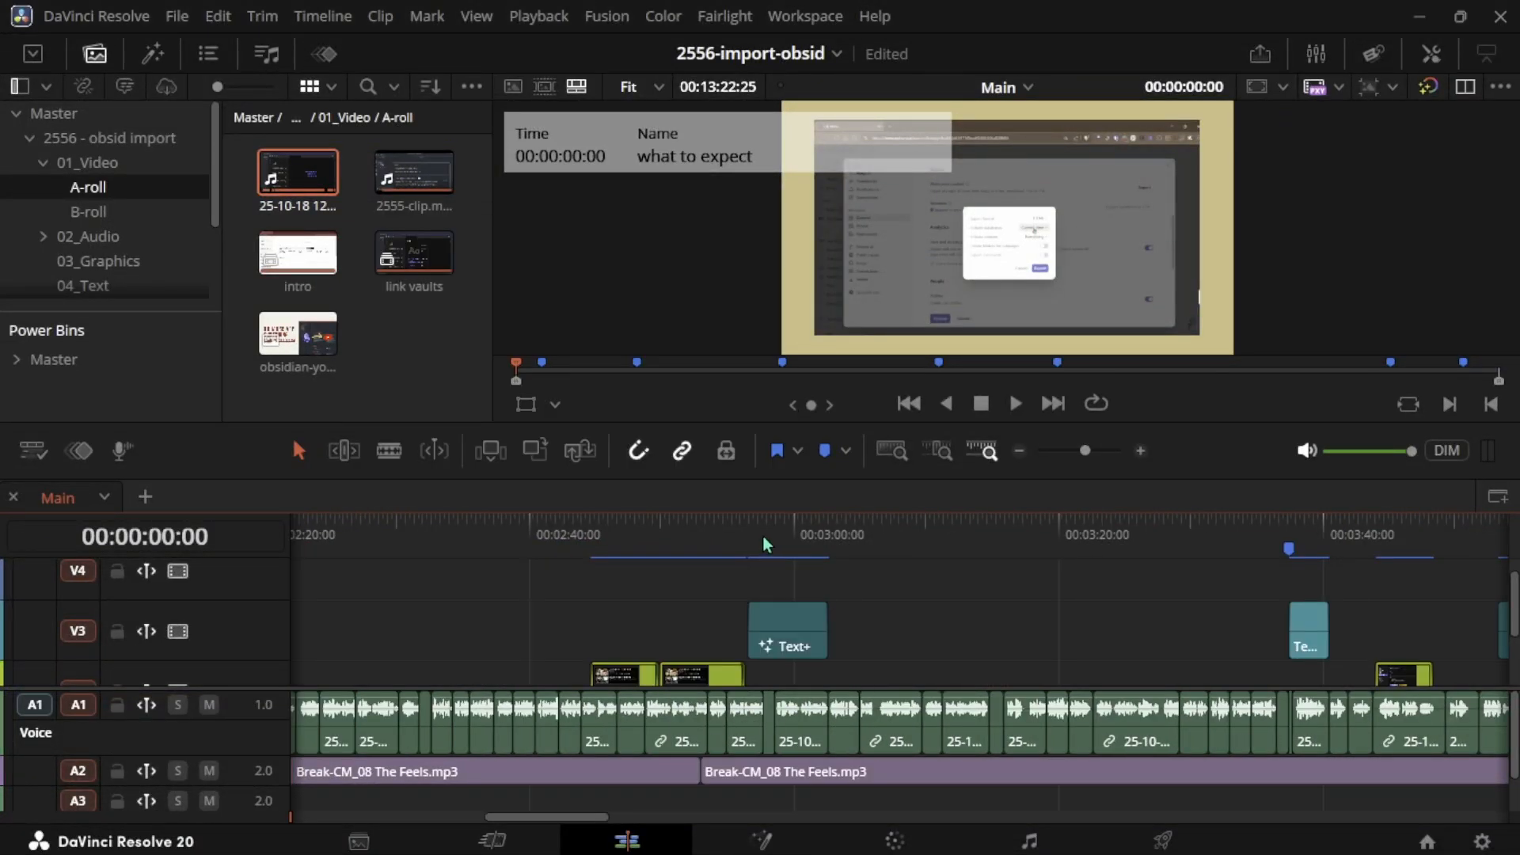
left_click(762, 535)
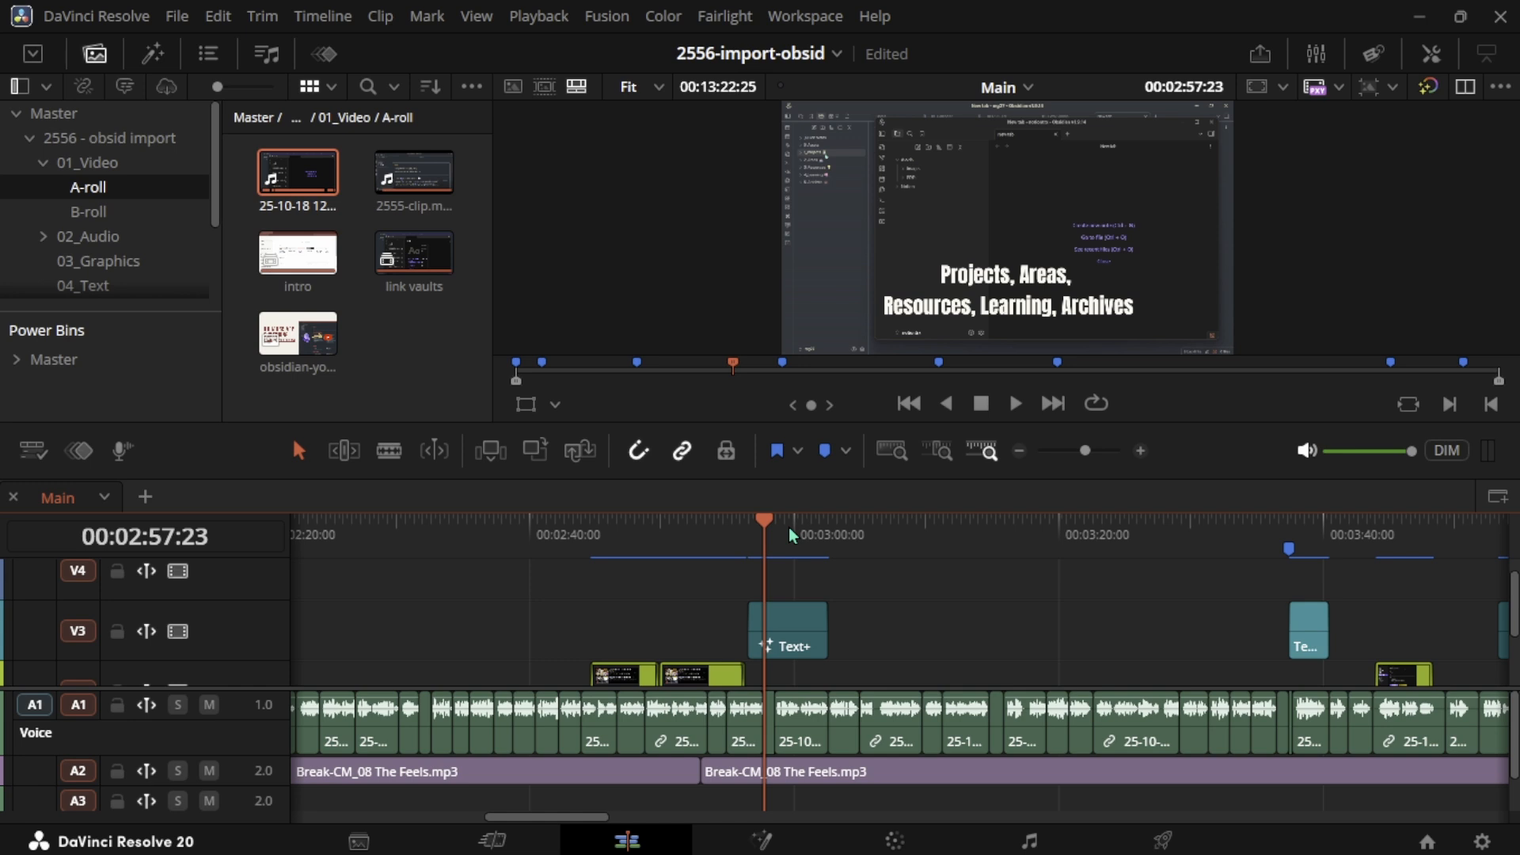
left_click(748, 535)
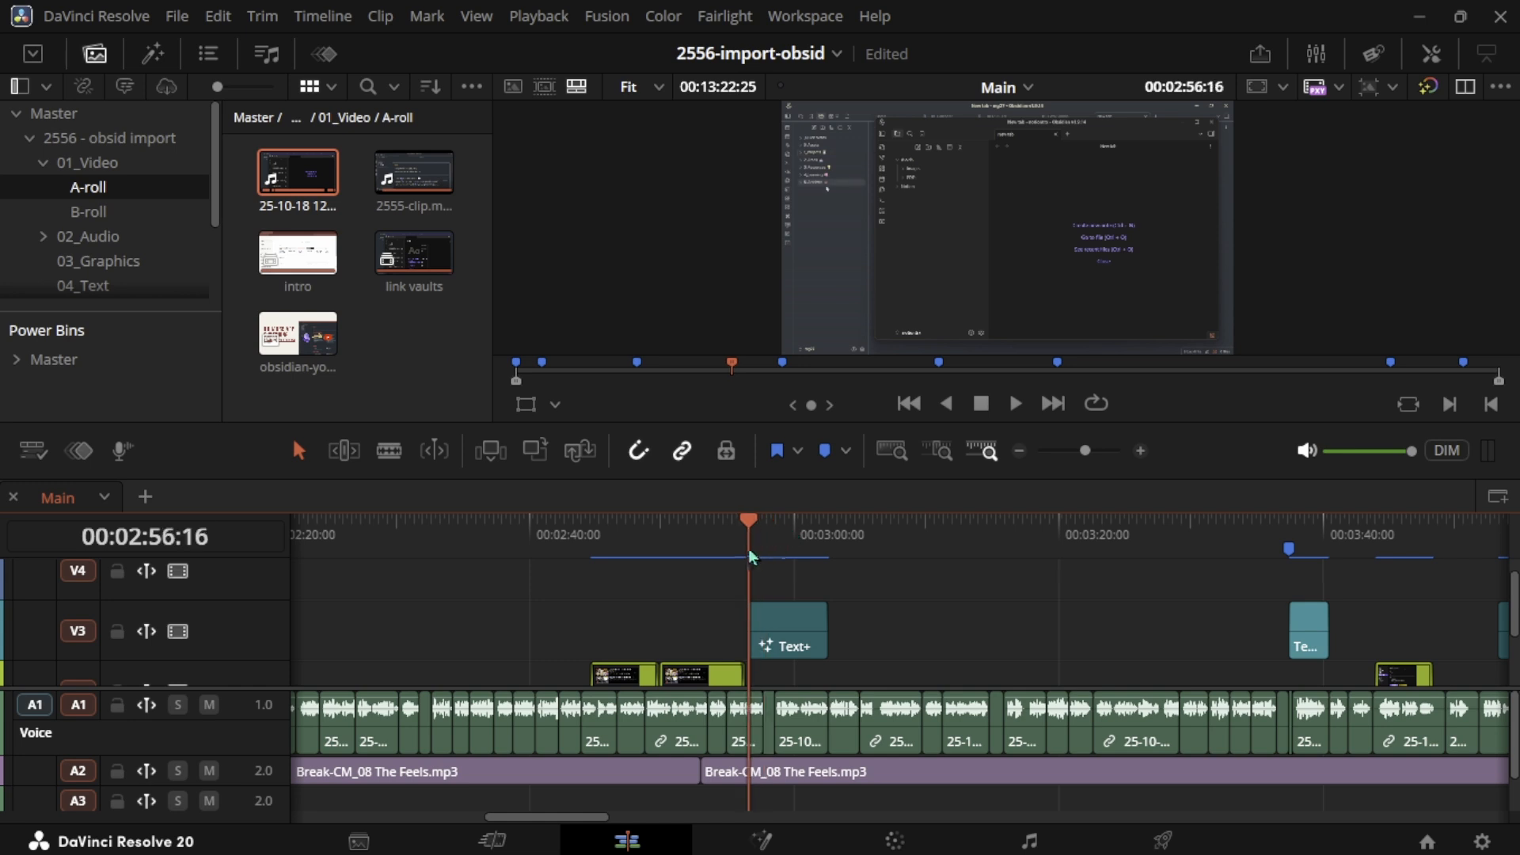
left_click(764, 535)
left_click(778, 643)
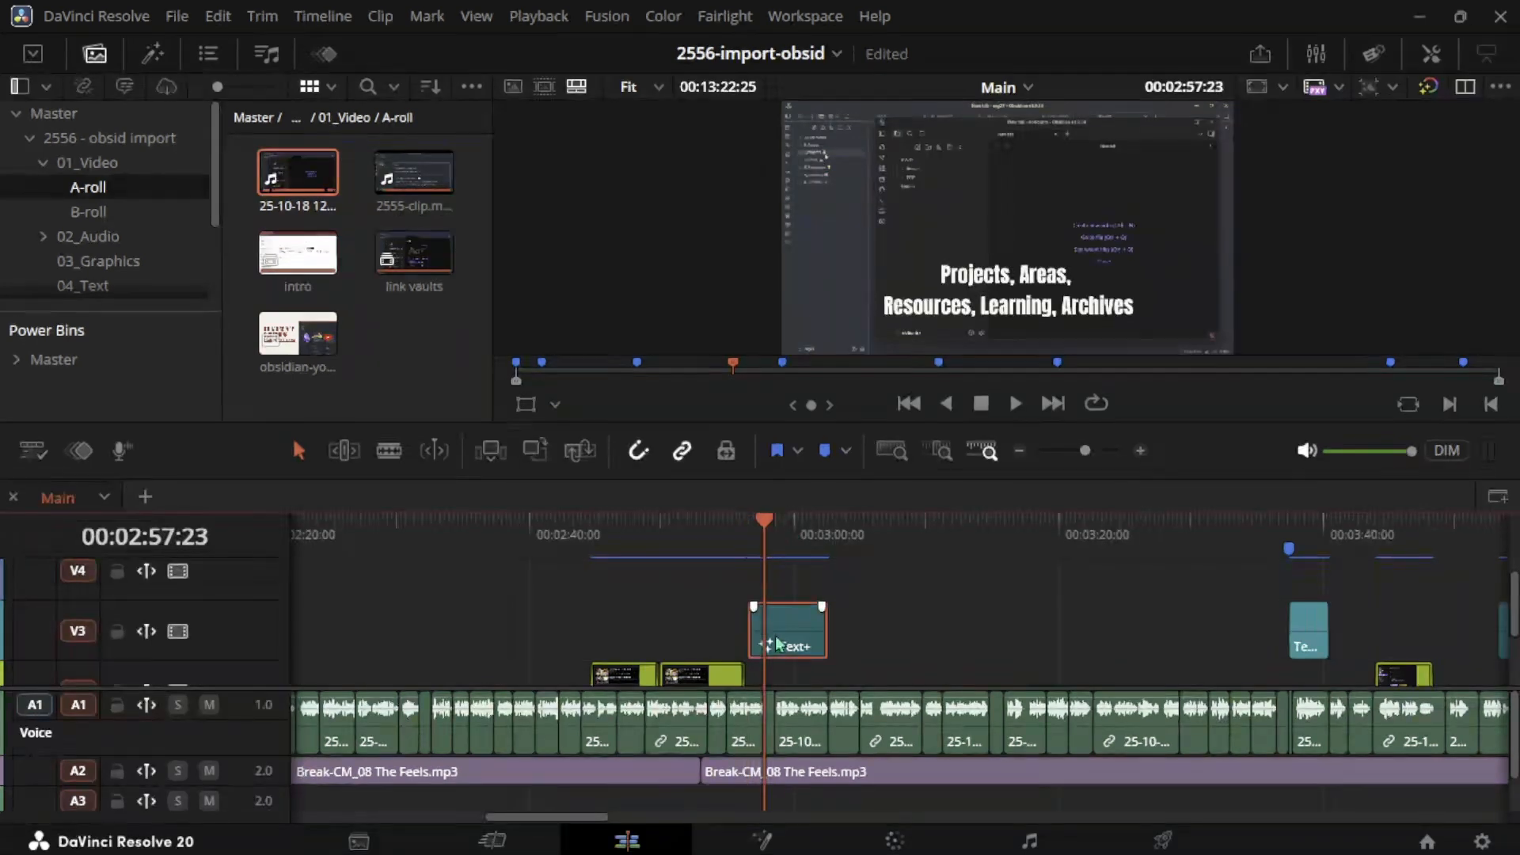
left_click(618, 538)
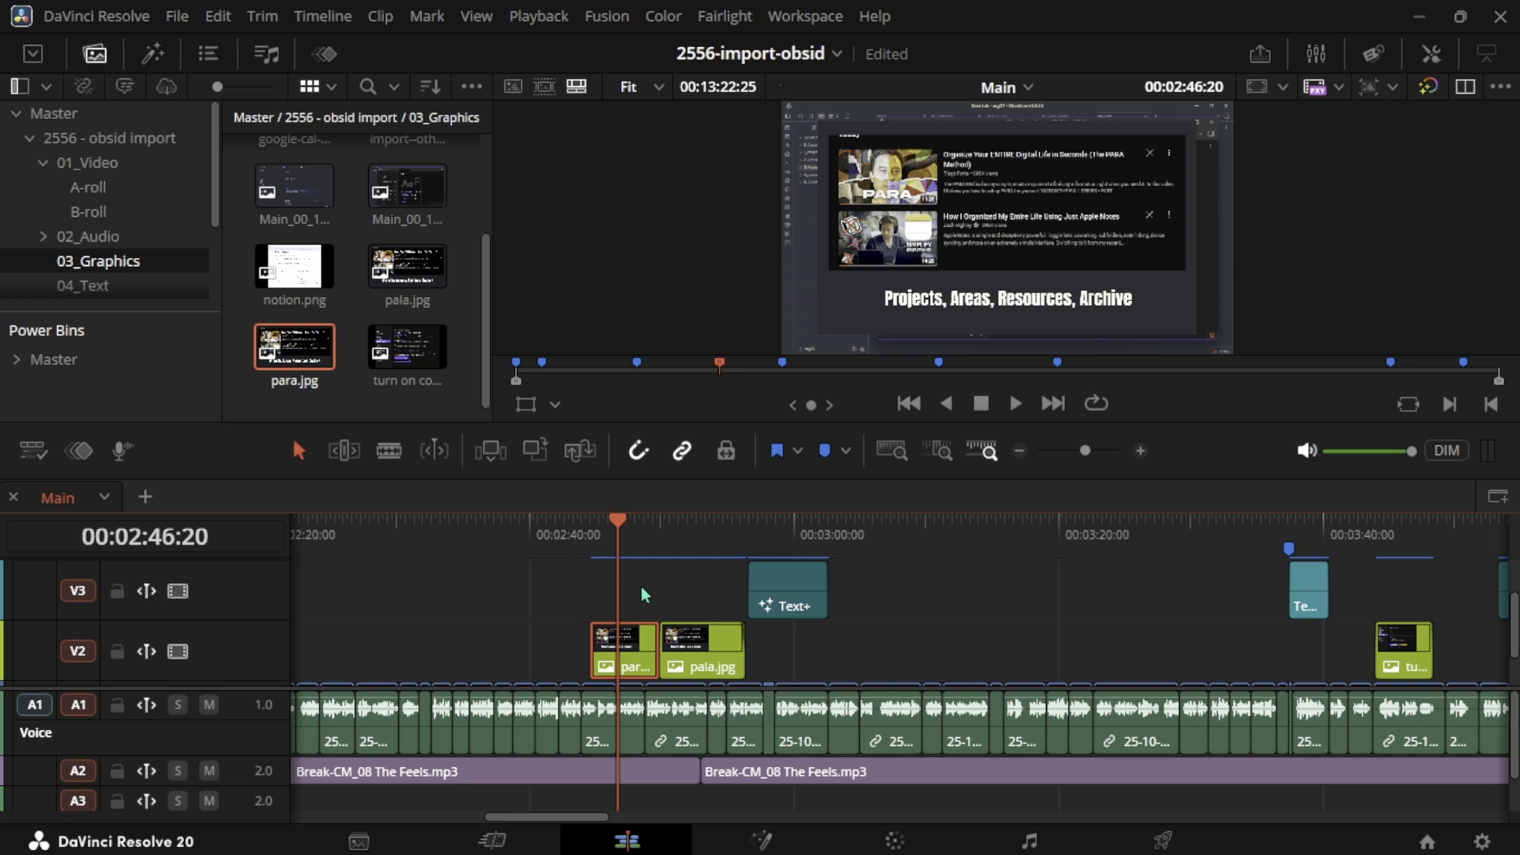
scroll(523, 558, "left", 5)
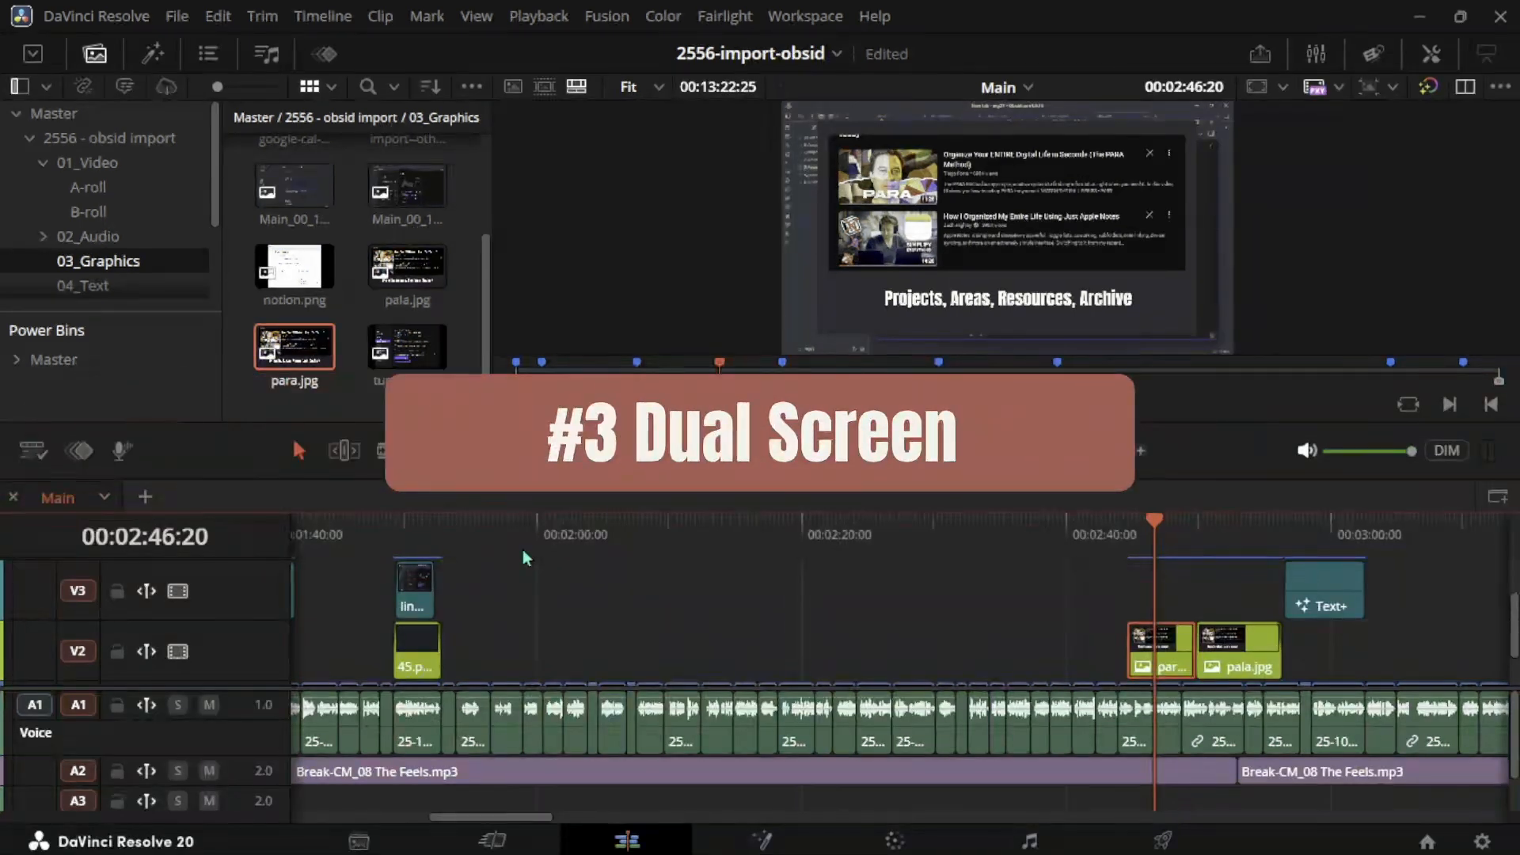
- Expand the timeline to fill the workspace, hiding the viewer and media pool
left_click(808, 18)
mouse_move(866, 191)
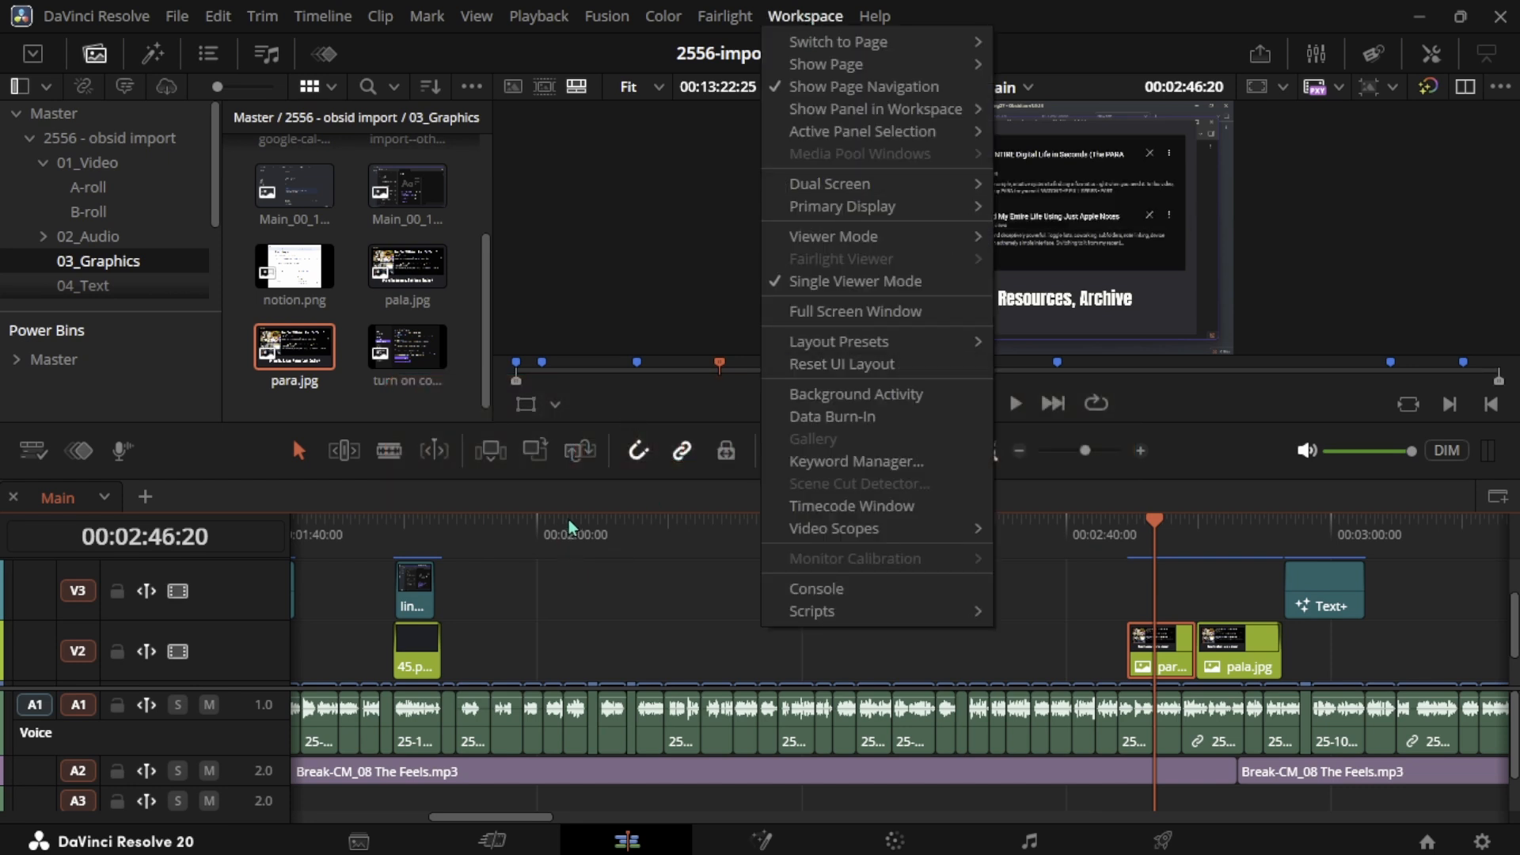
left_click(585, 505)
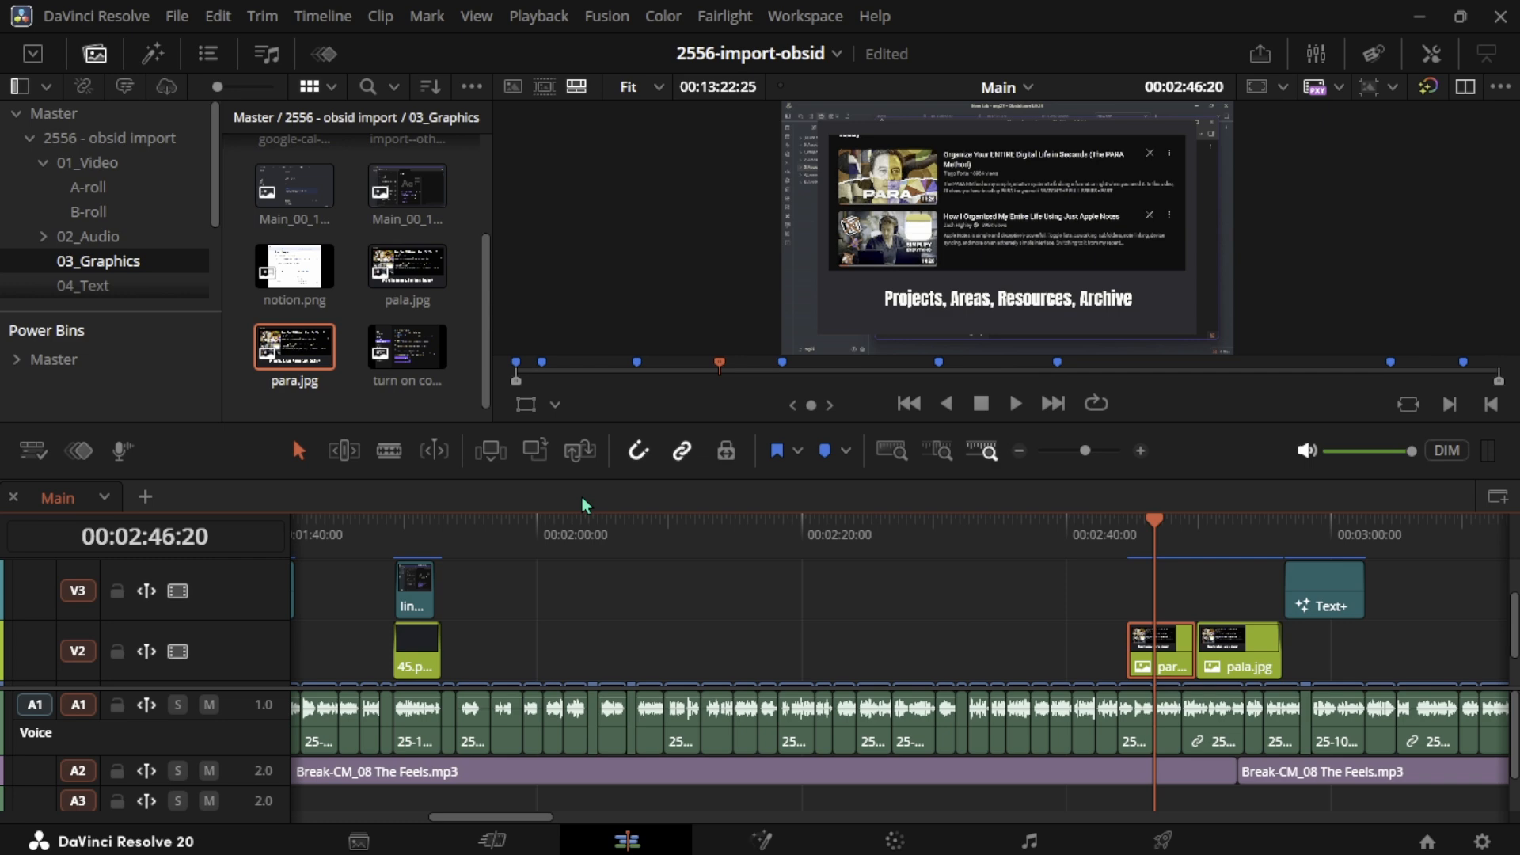
key("ctrl+F8")
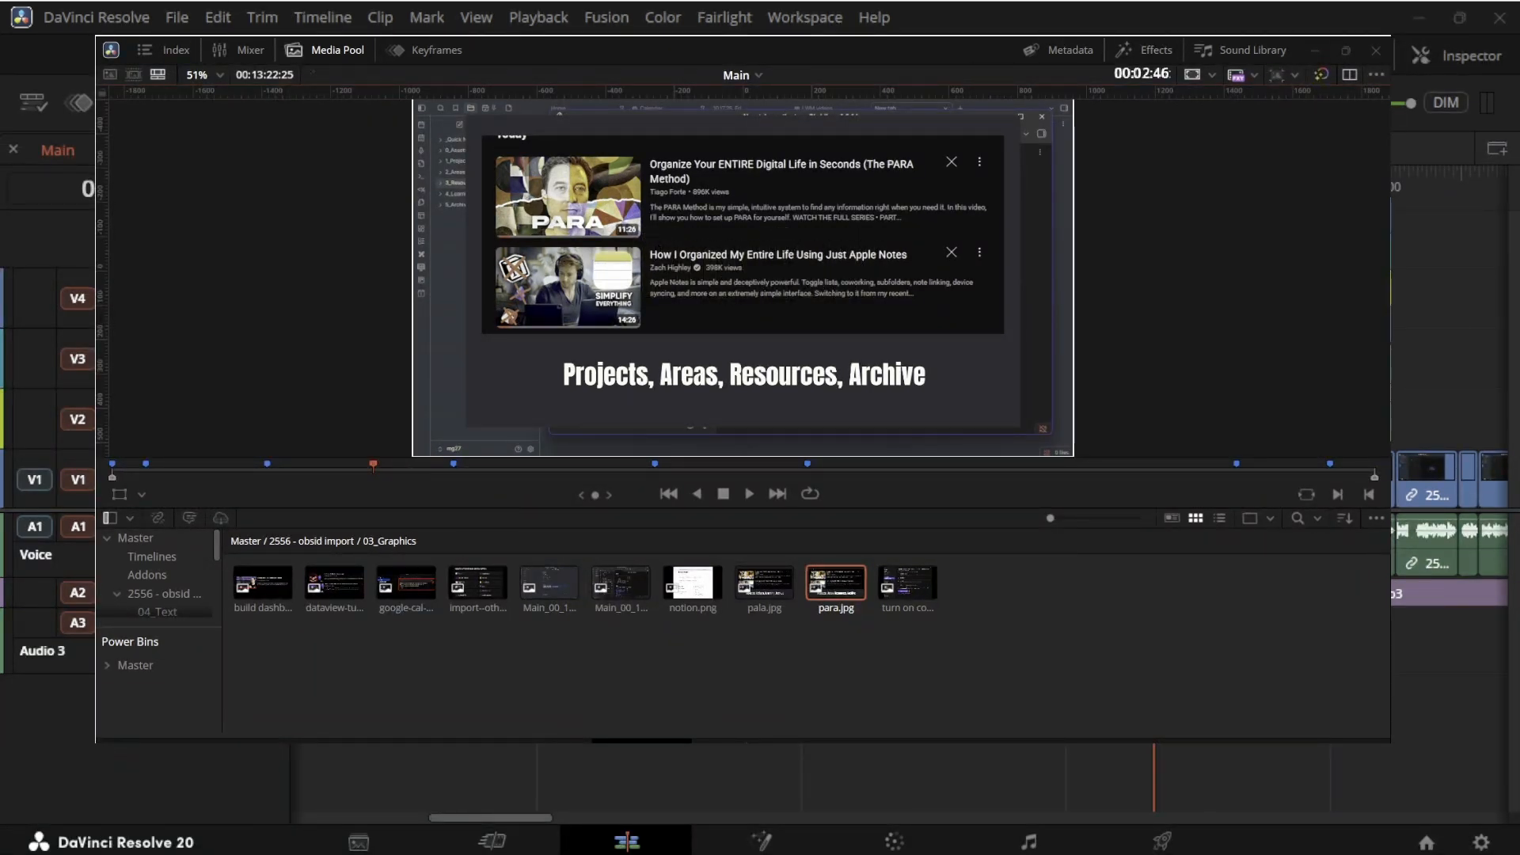
left_click_drag(947, 536, 948, 594)
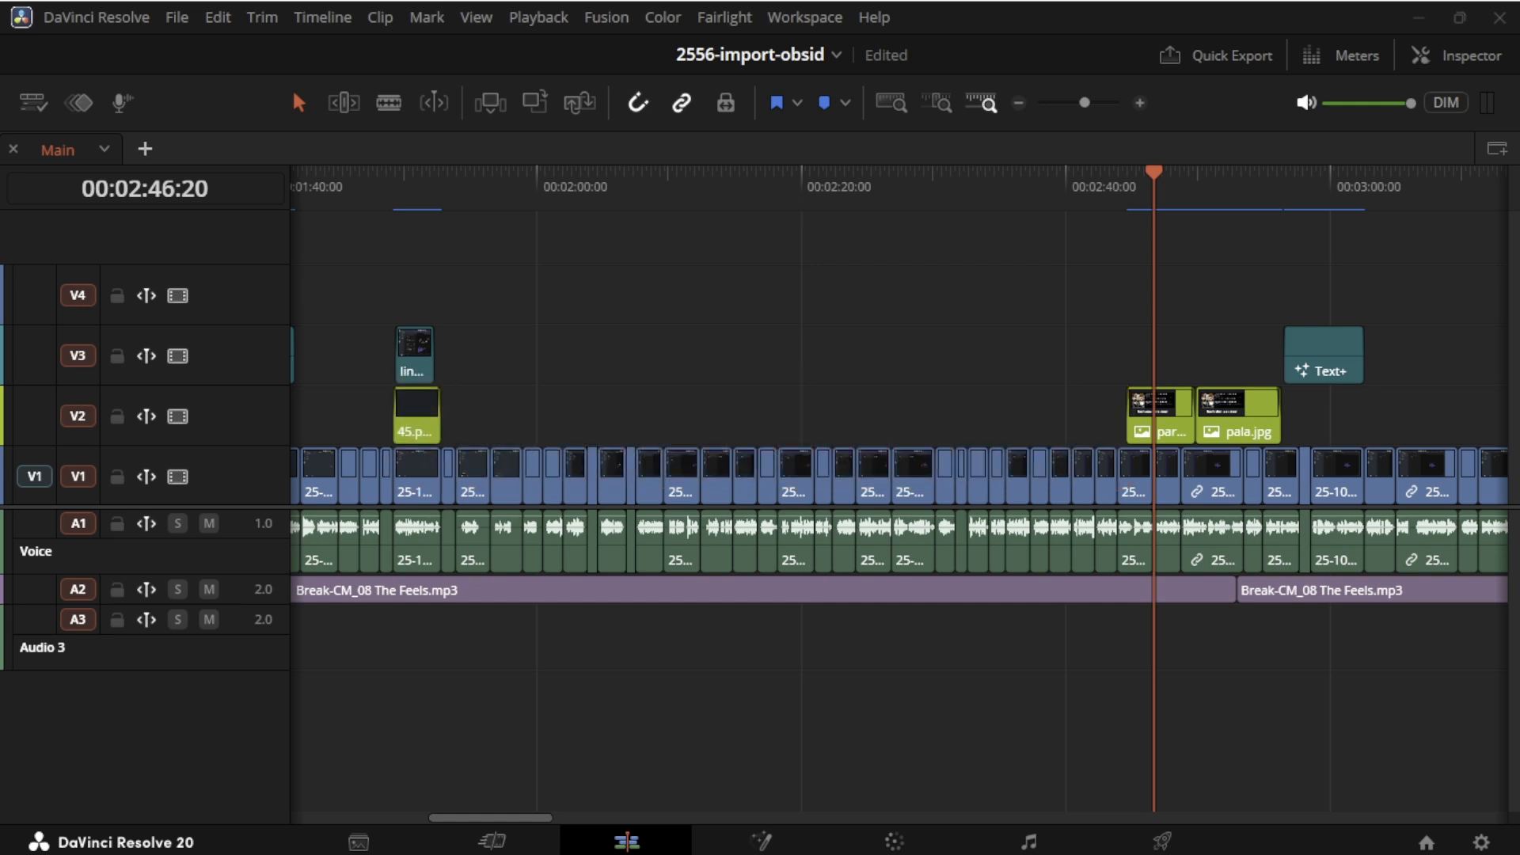
- Switch to the Addons timeline and stack the Main timeline beneath it
left_click(145, 149)
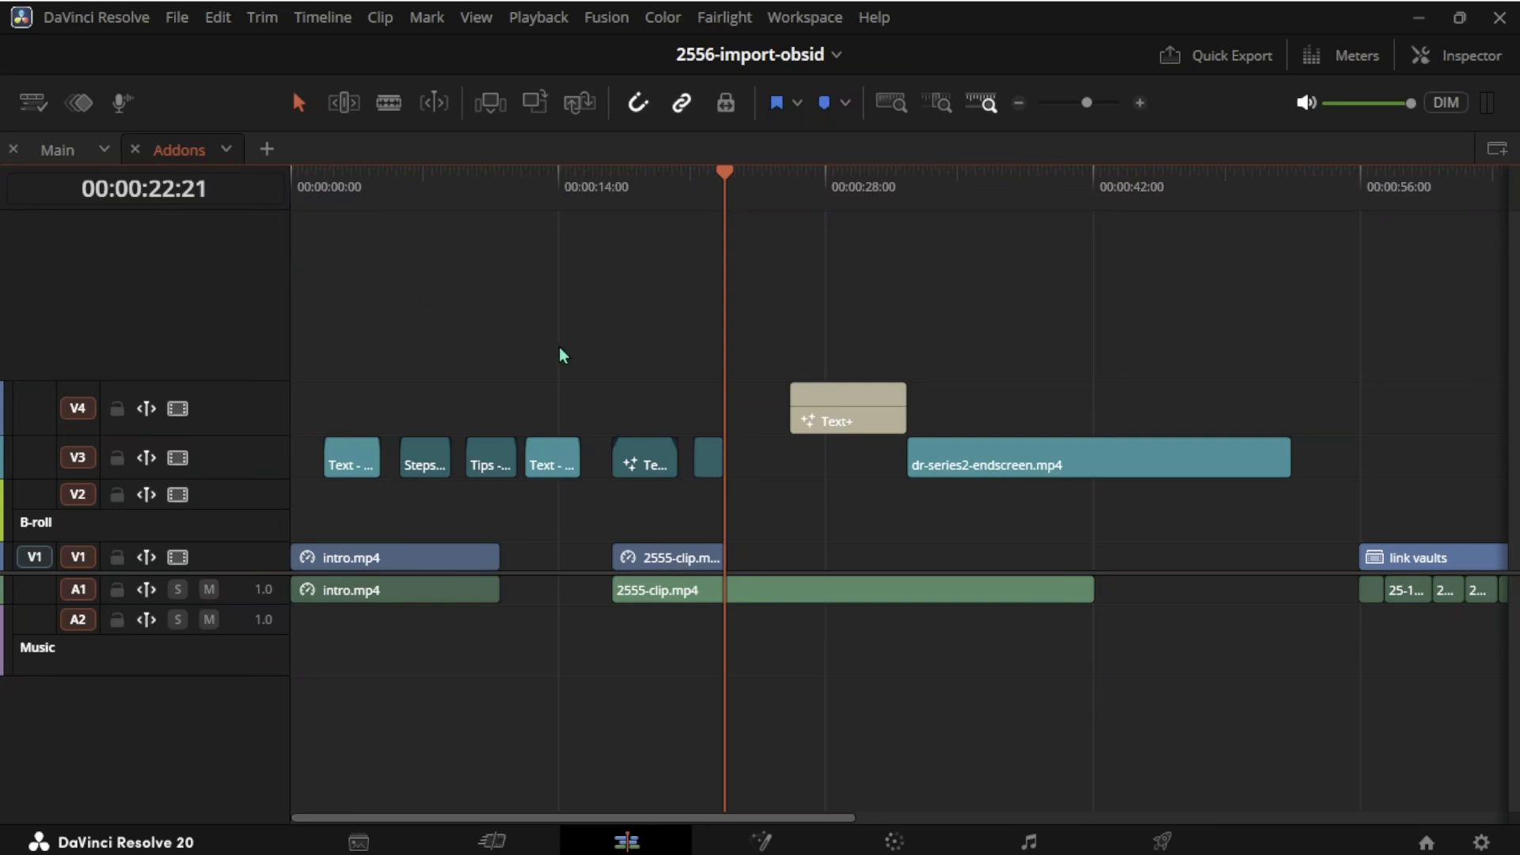
left_click(1496, 152)
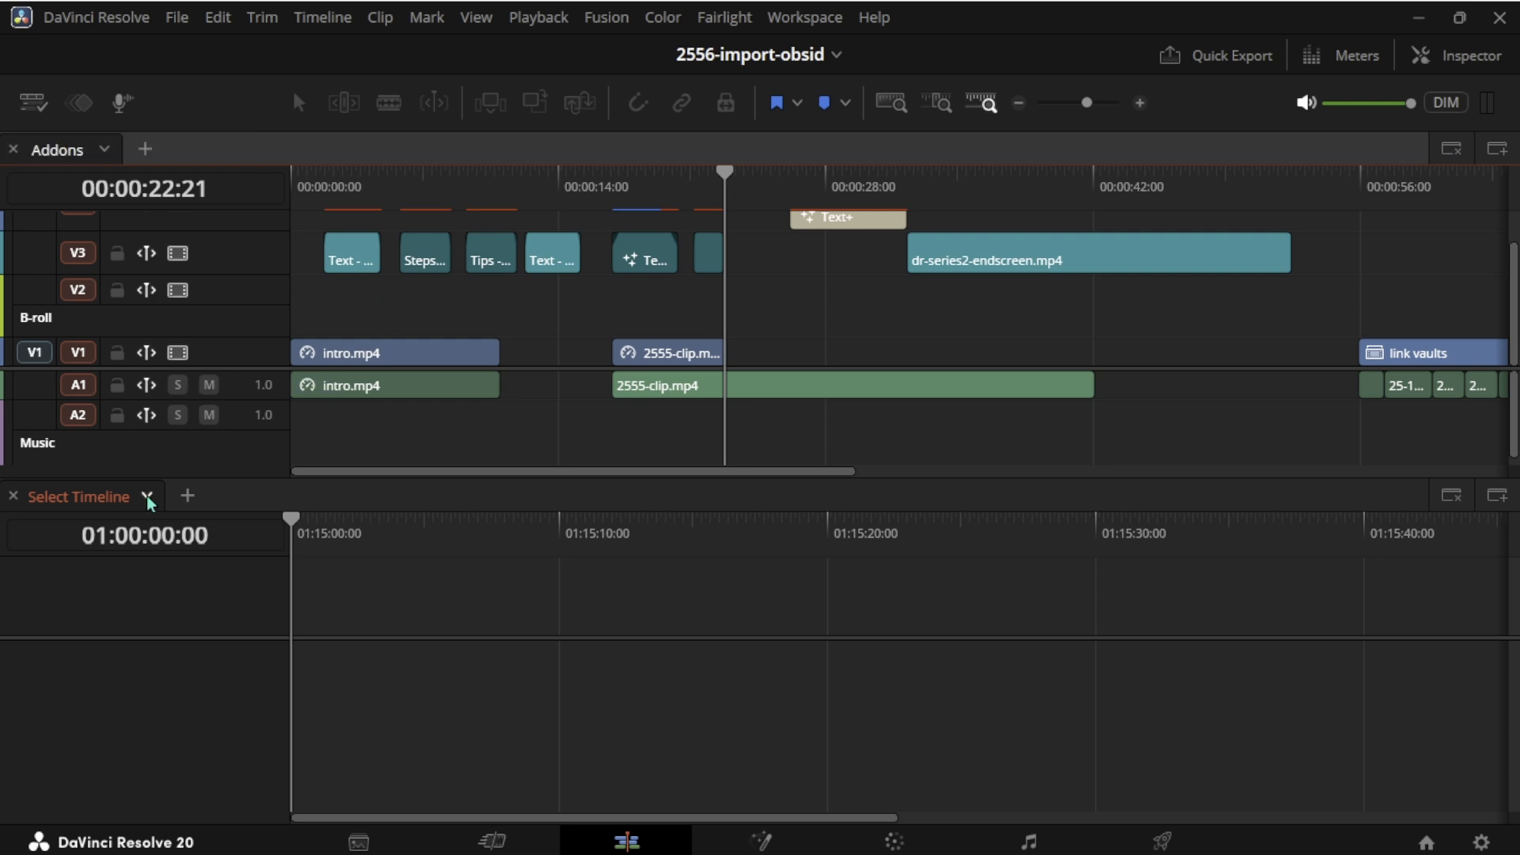
left_click(149, 497)
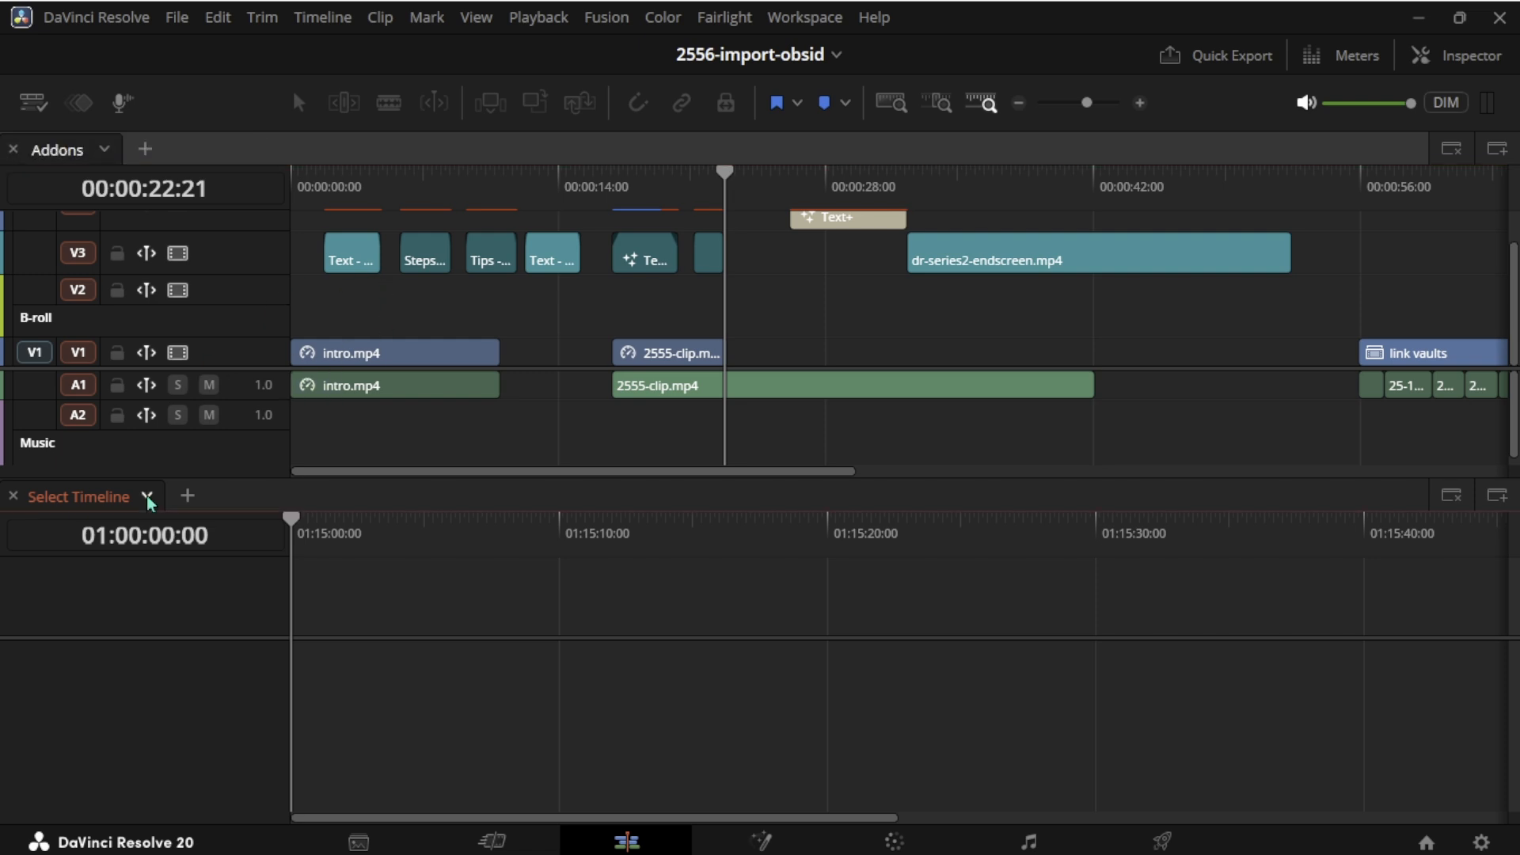
left_click(186, 571)
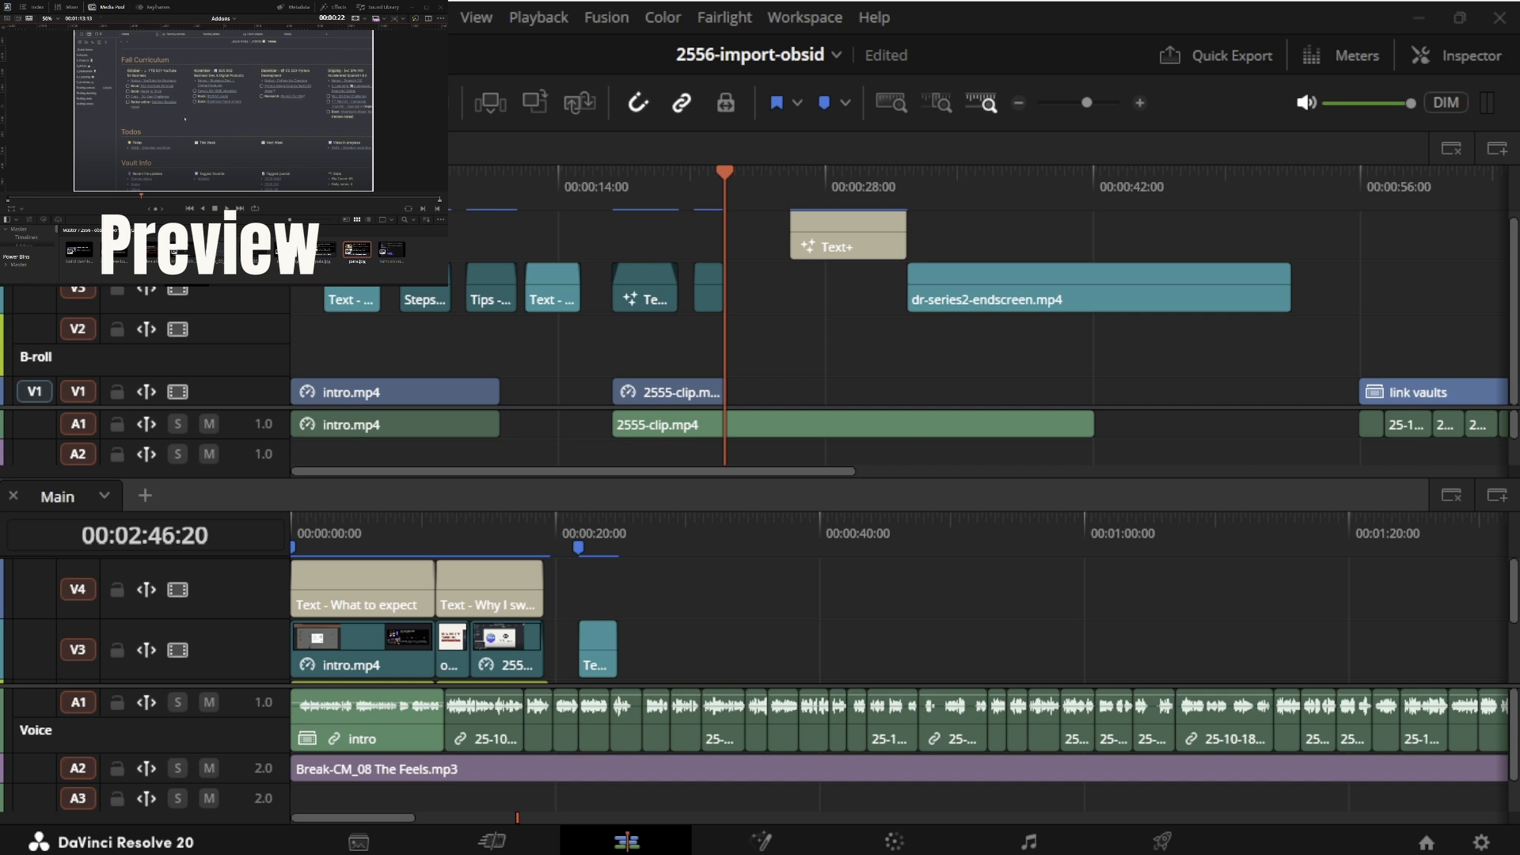
- Copy the Steps title from the Addons timeline onto track V2 of the Main timeline at about 00:00:31
left_click(499, 281)
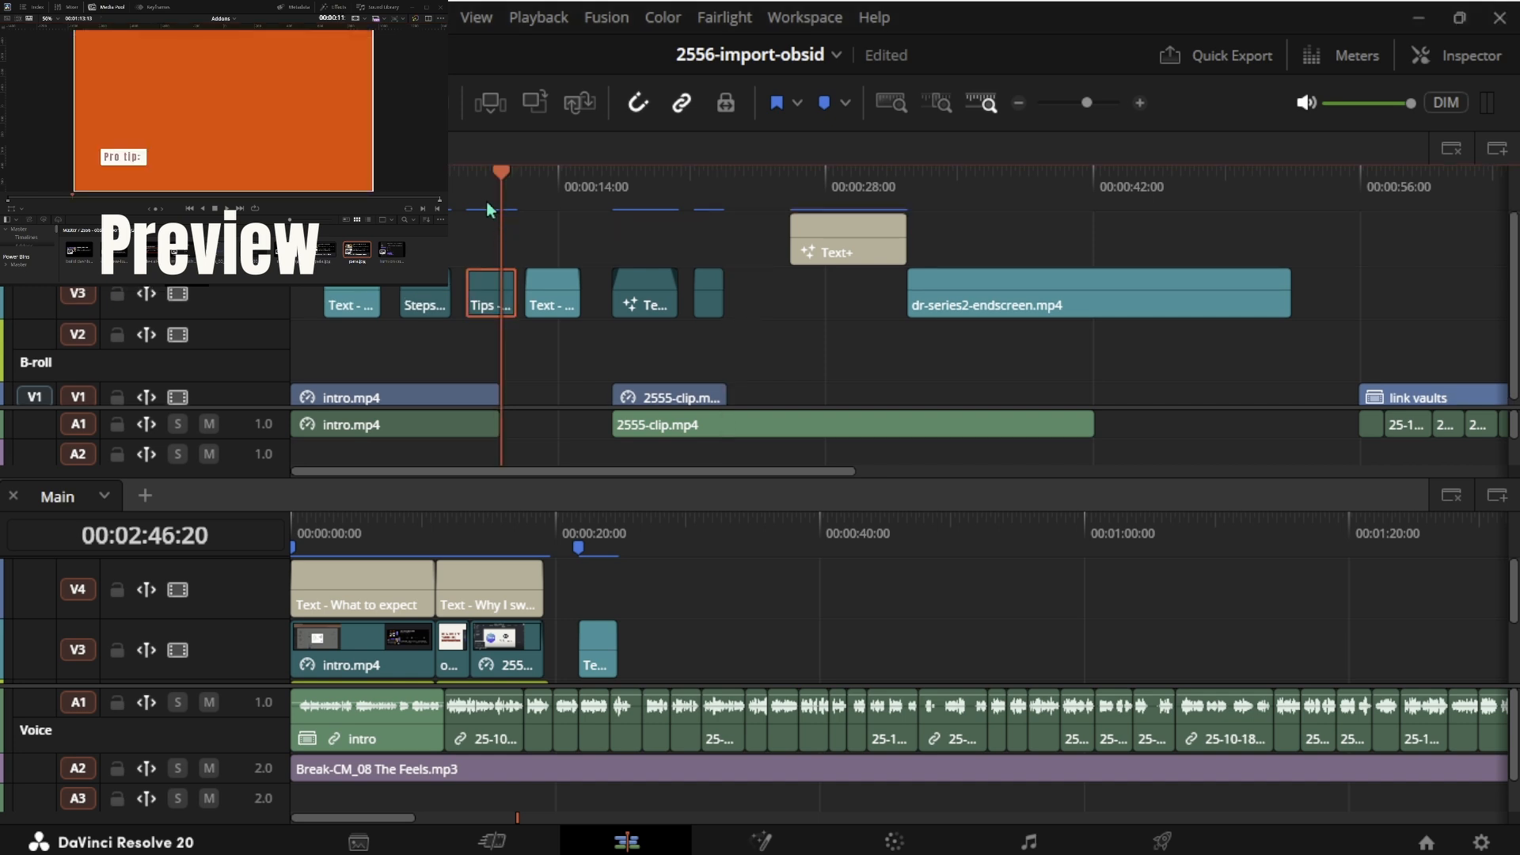
left_click(414, 184)
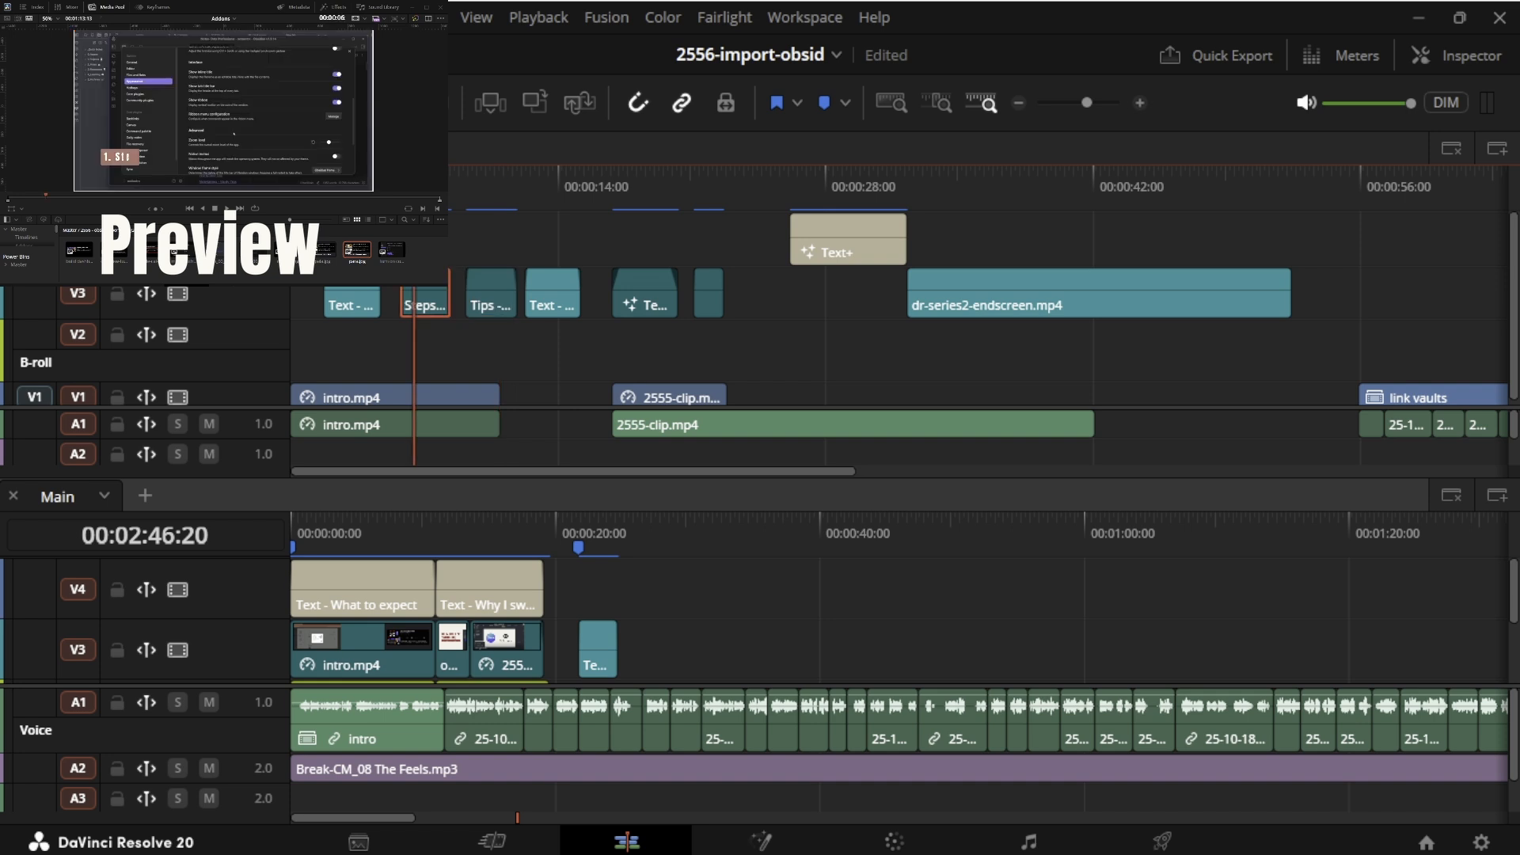
left_click(710, 301)
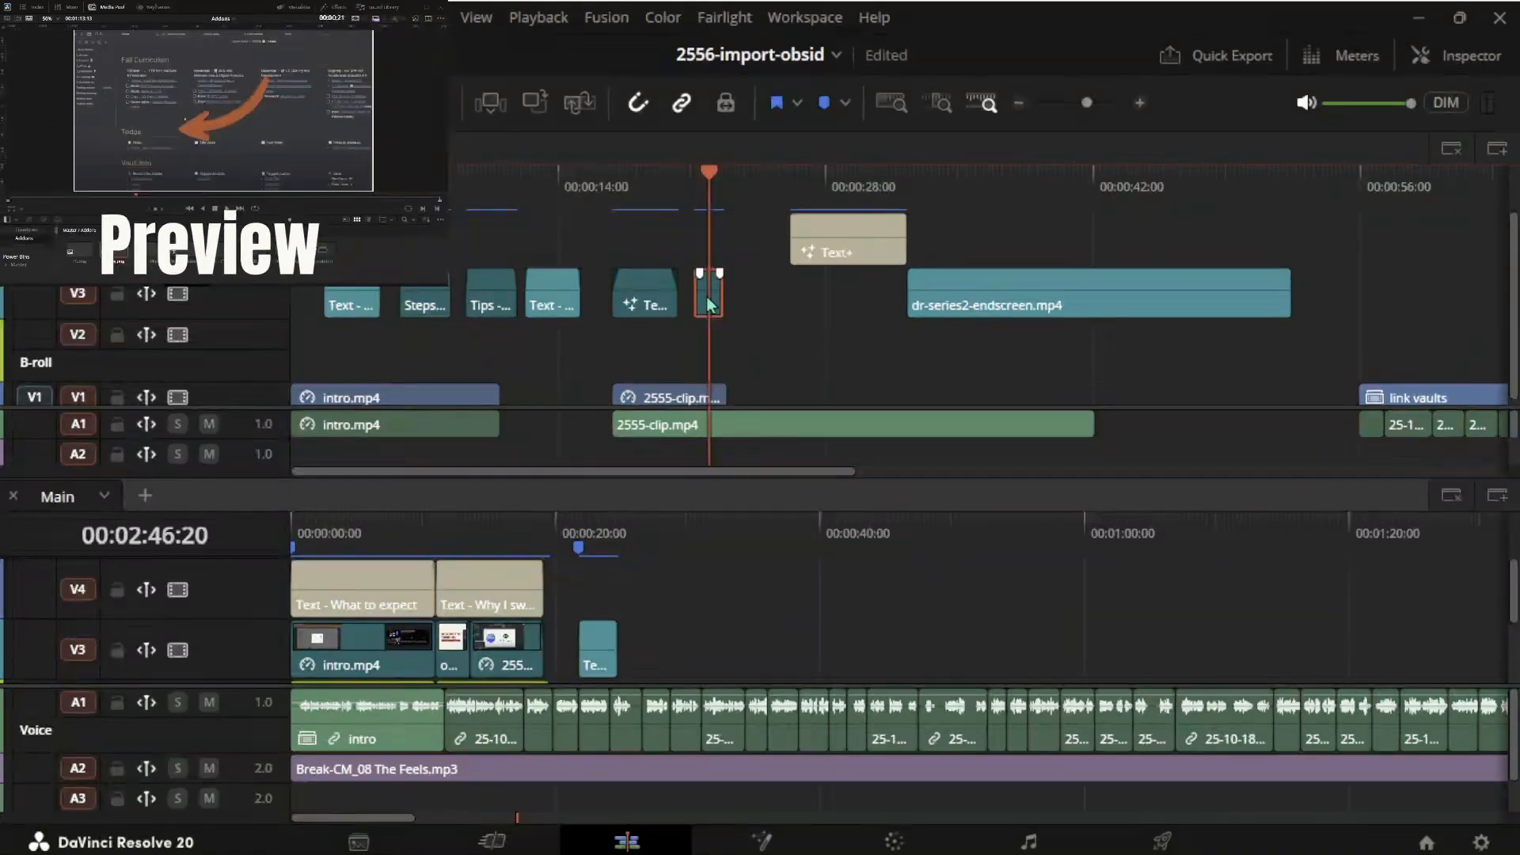
left_click(994, 305)
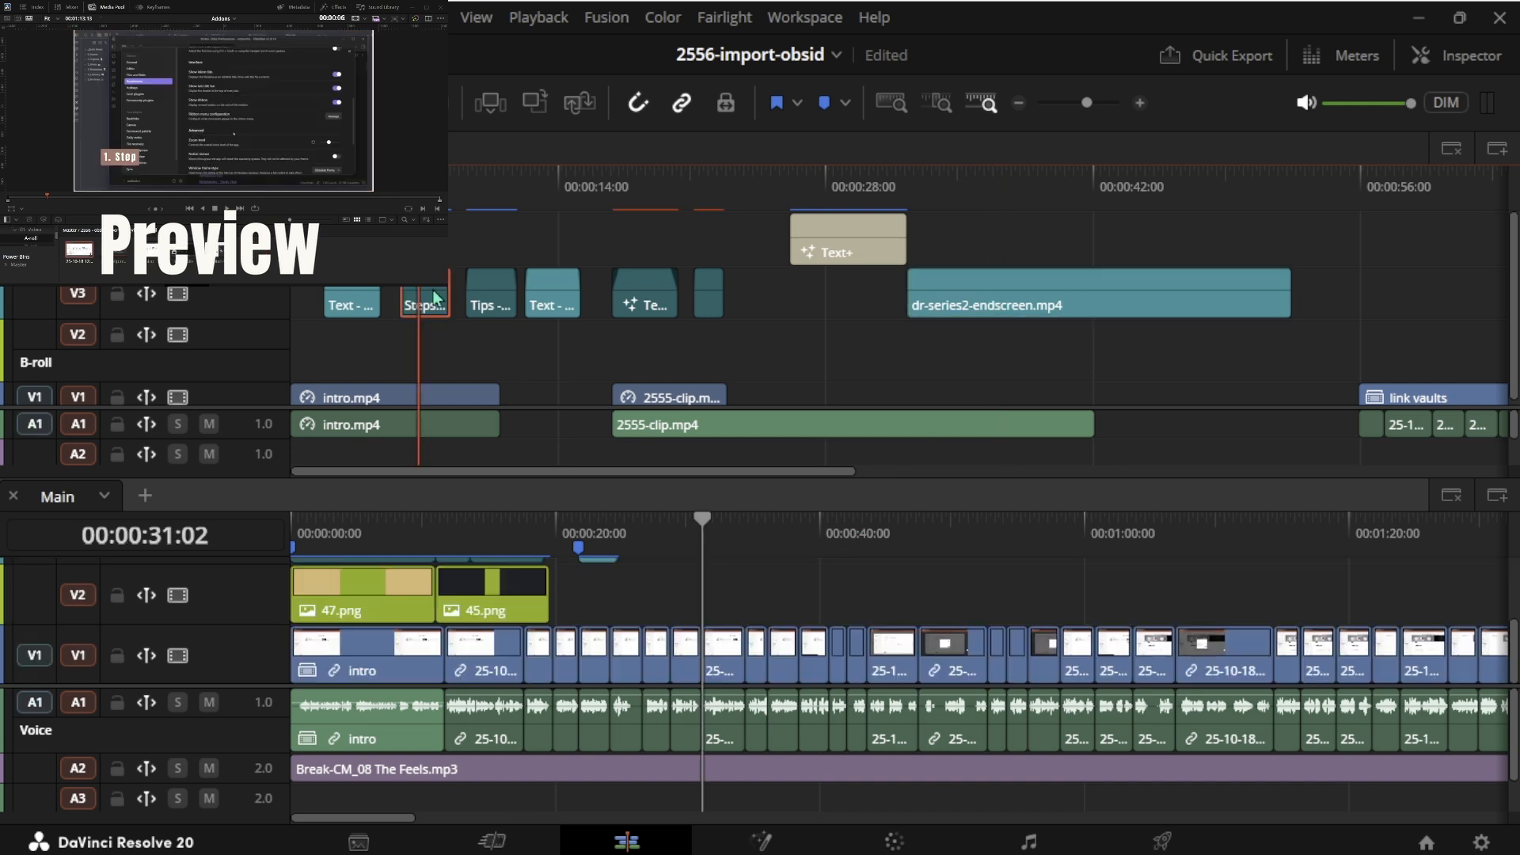
left_click_drag(438, 301, 706, 602)
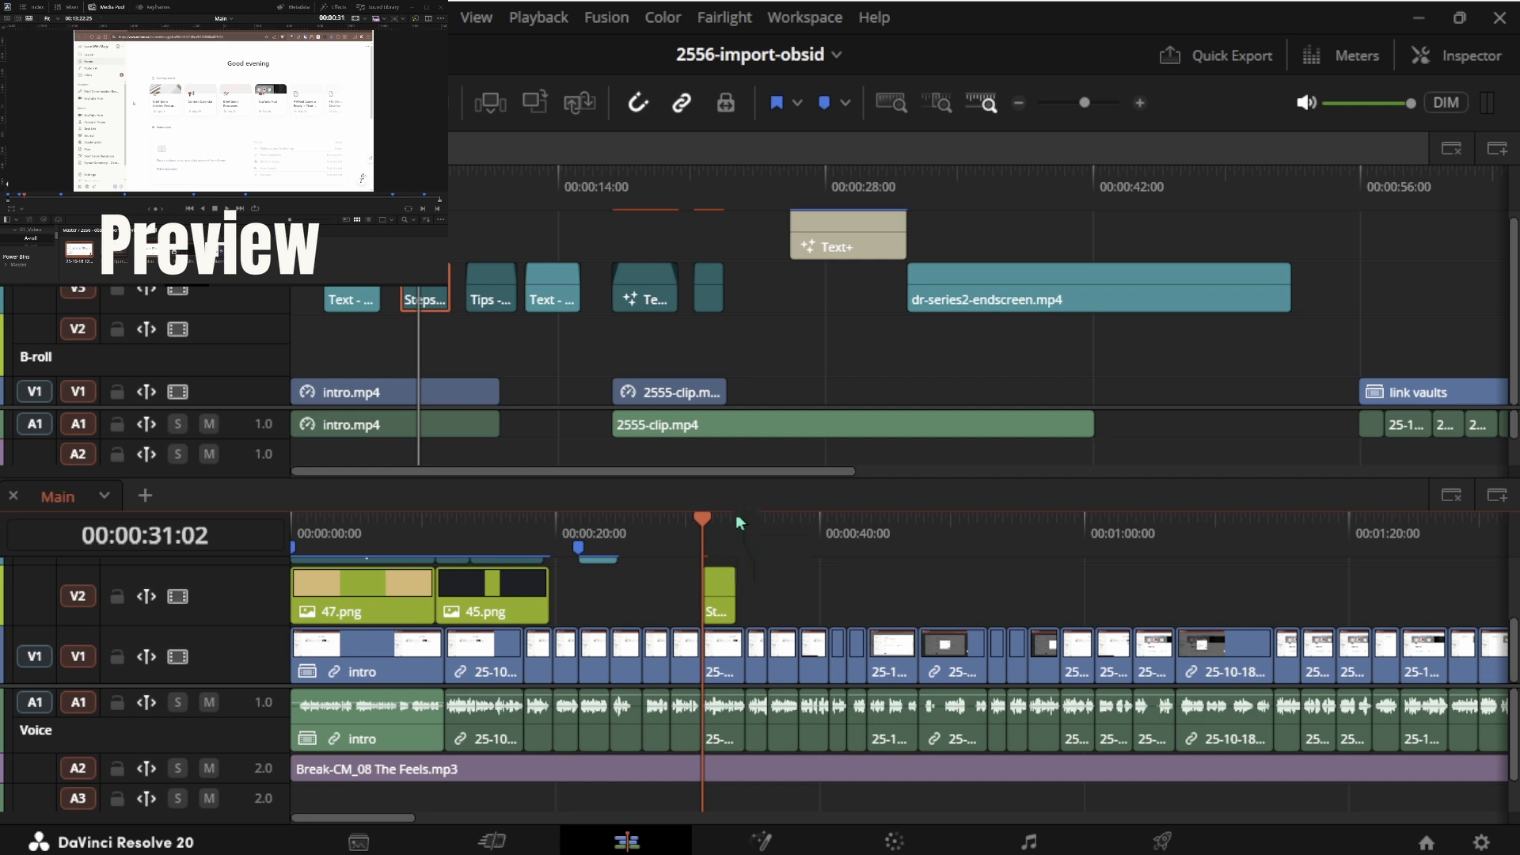
left_click(716, 535)
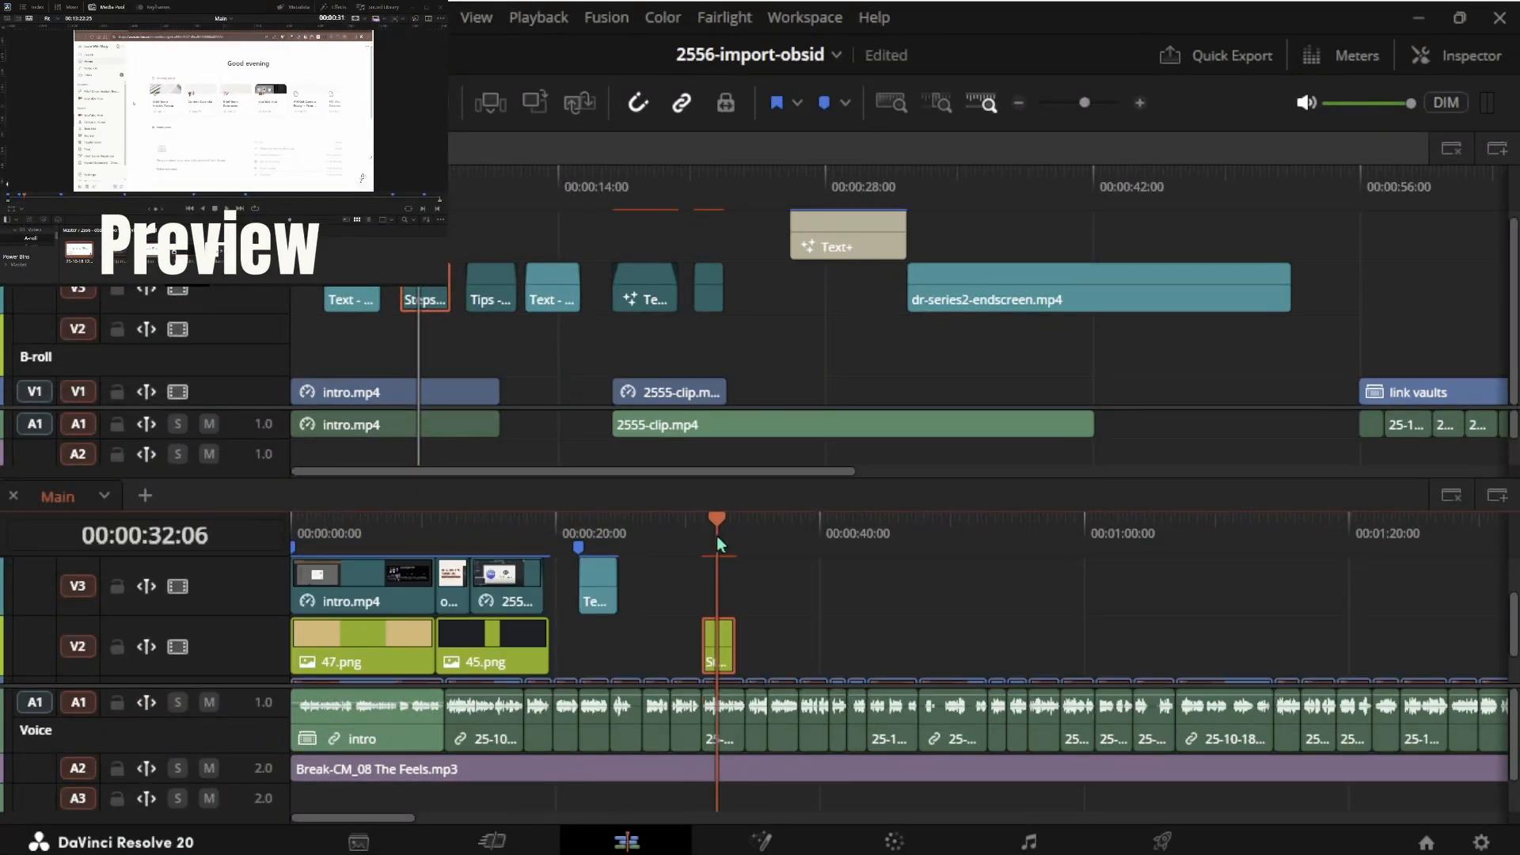
left_click(726, 643)
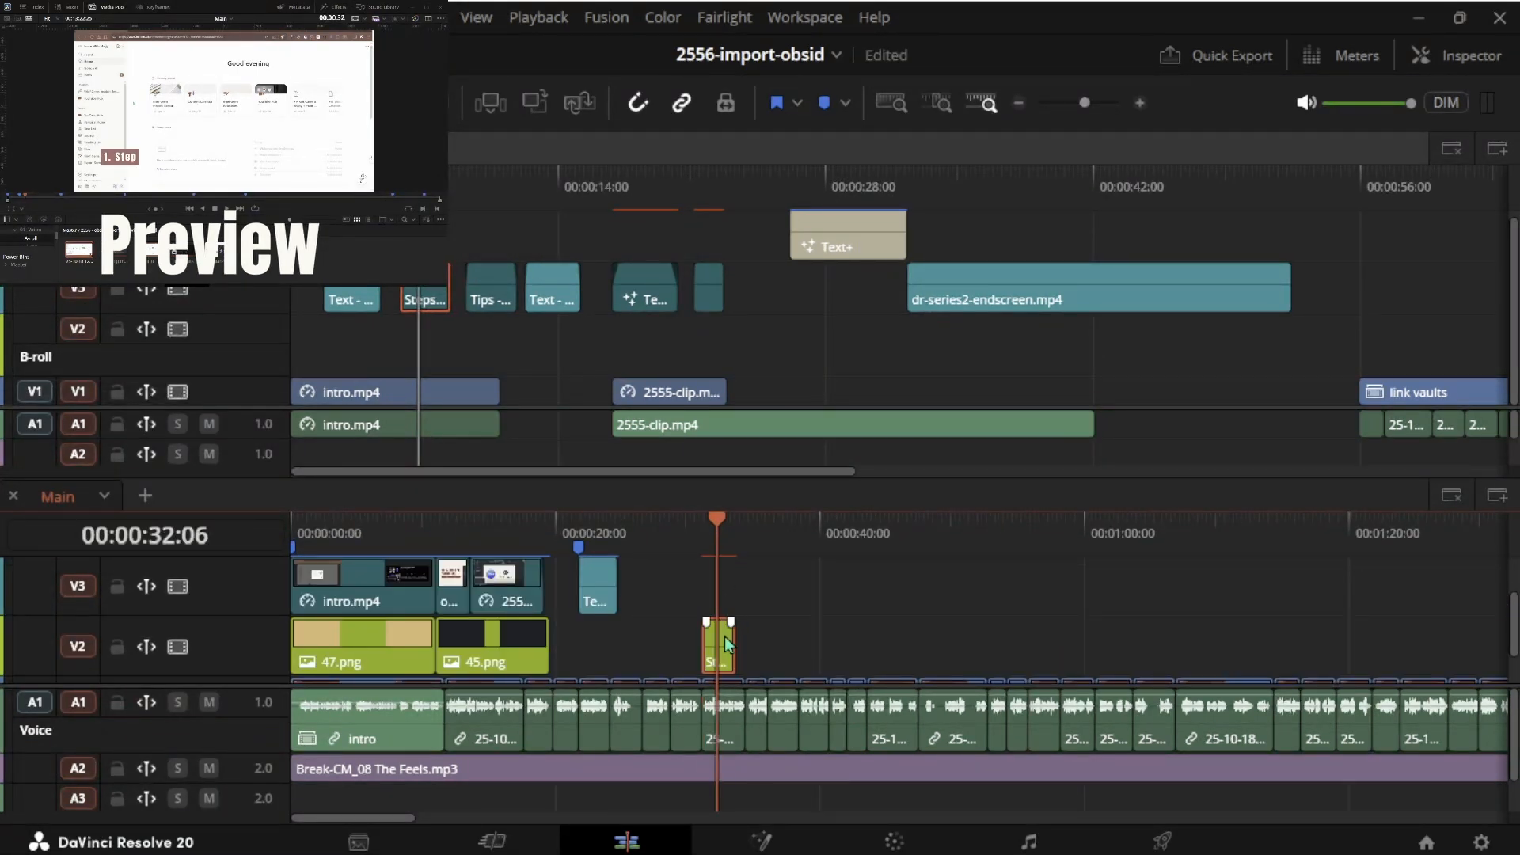
- Open the Inspector for the Tips title and view its File properties
left_click(1461, 64)
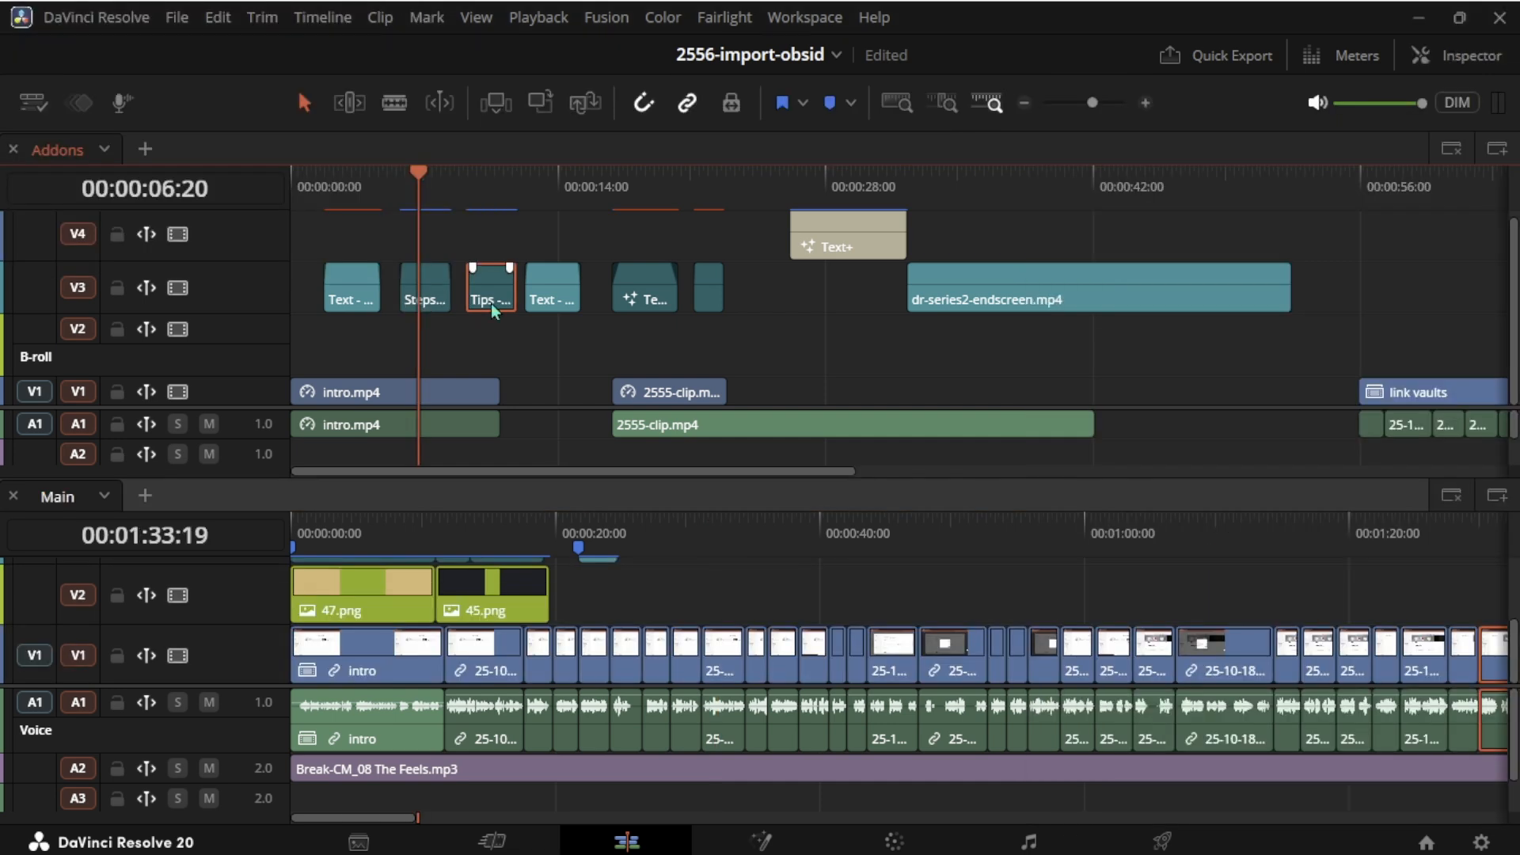
left_click(1457, 57)
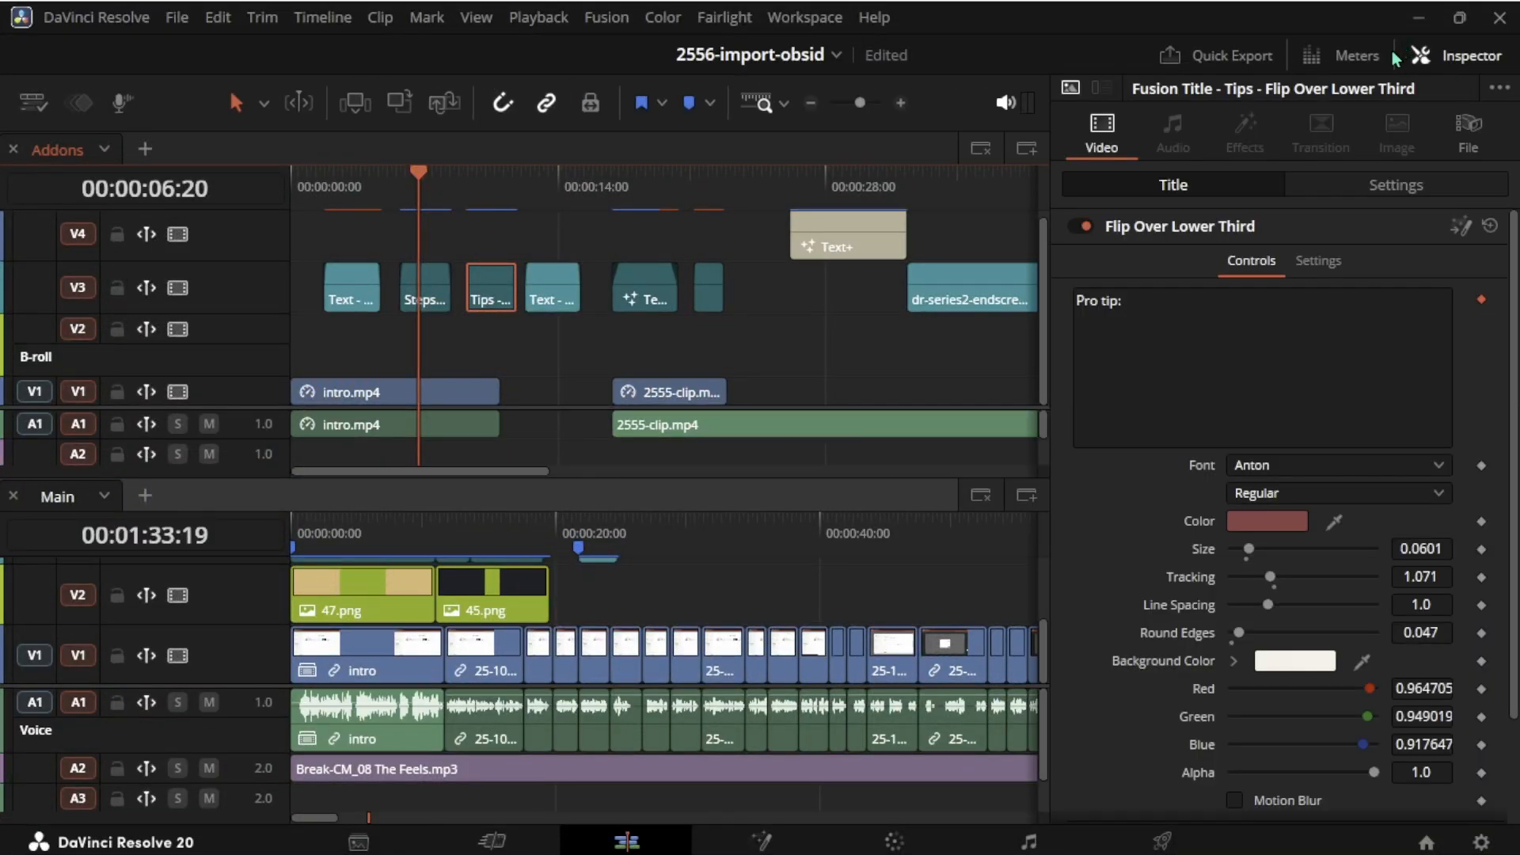
left_click(1467, 148)
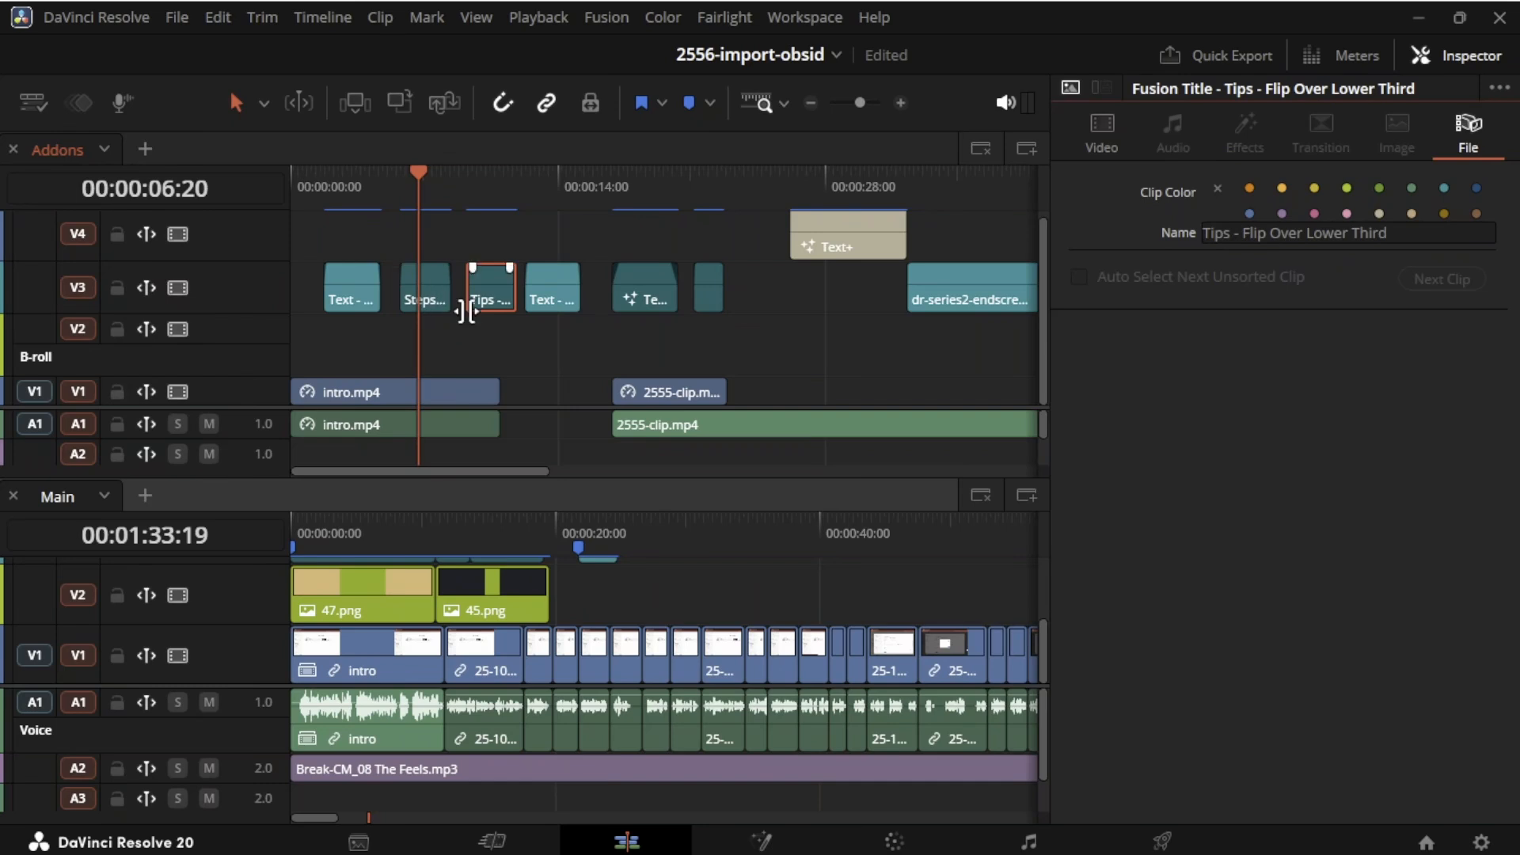
left_click(498, 190)
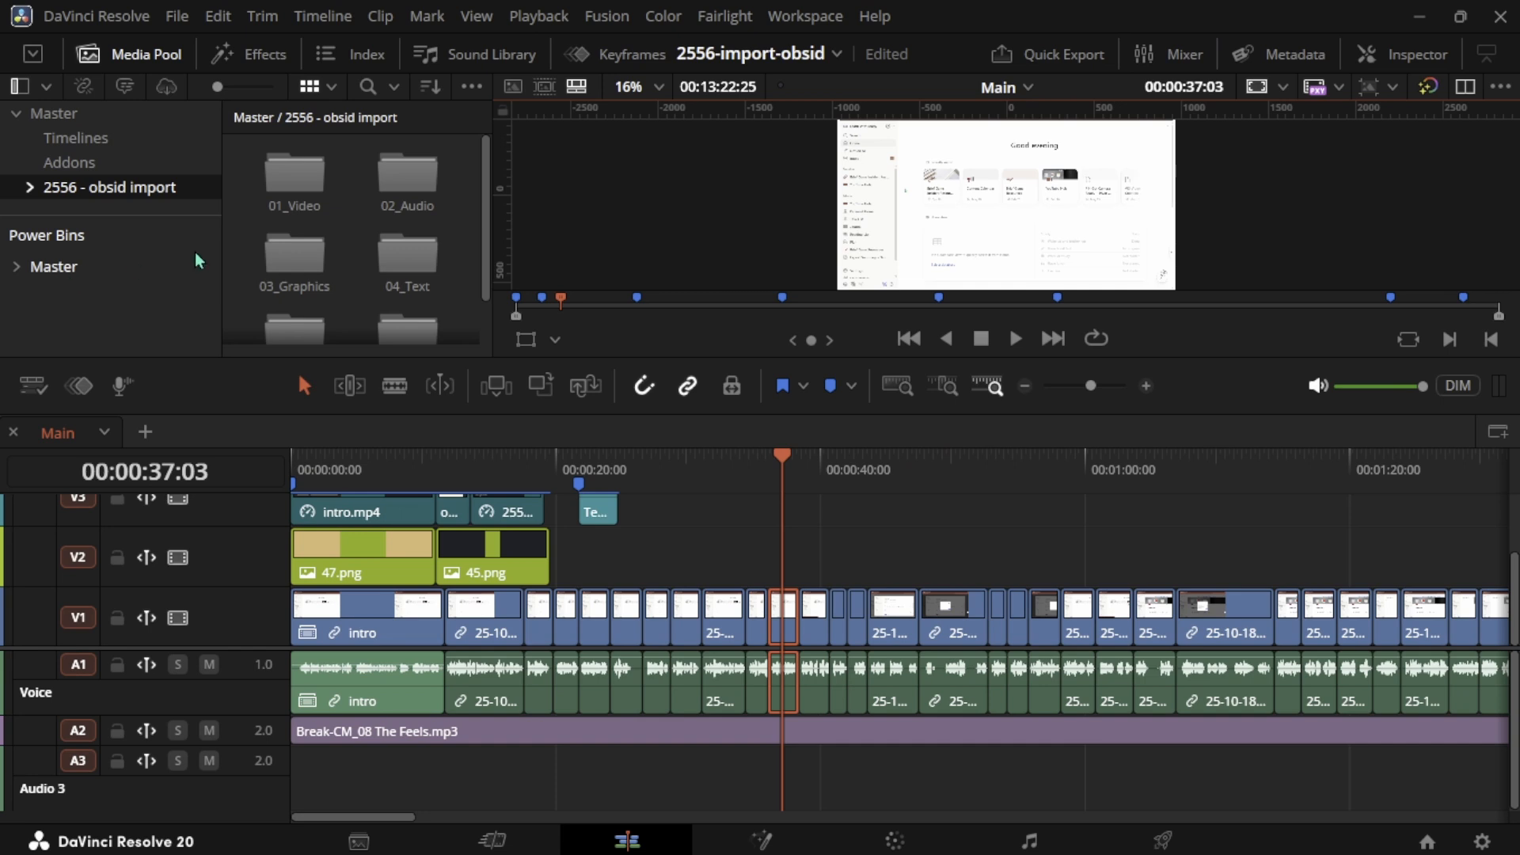
- Browse the favourited transitions in the Effects library
left_click(248, 54)
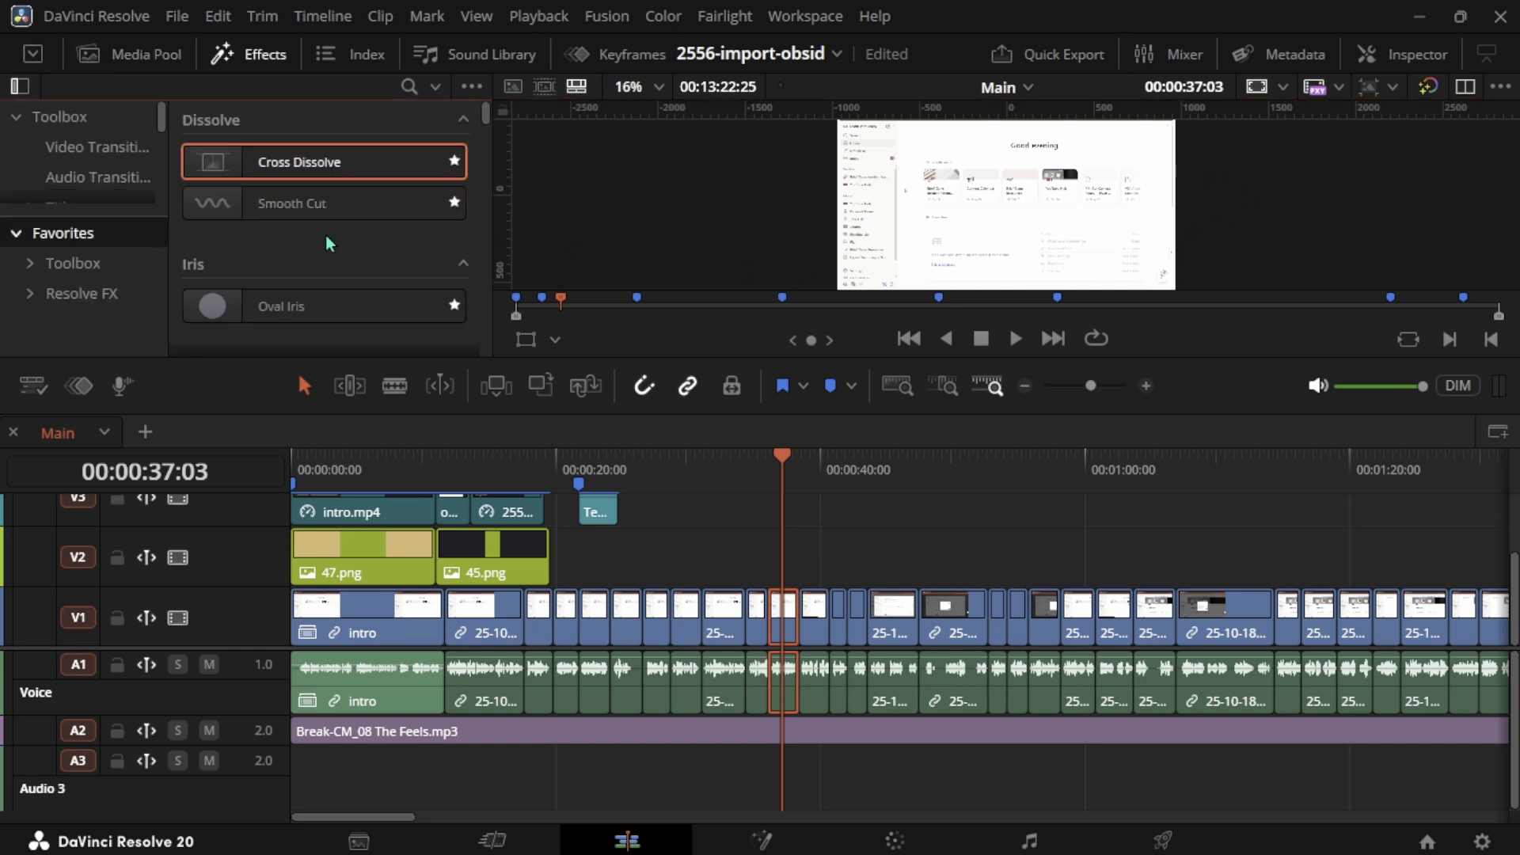
scroll(313, 305, "down", 3)
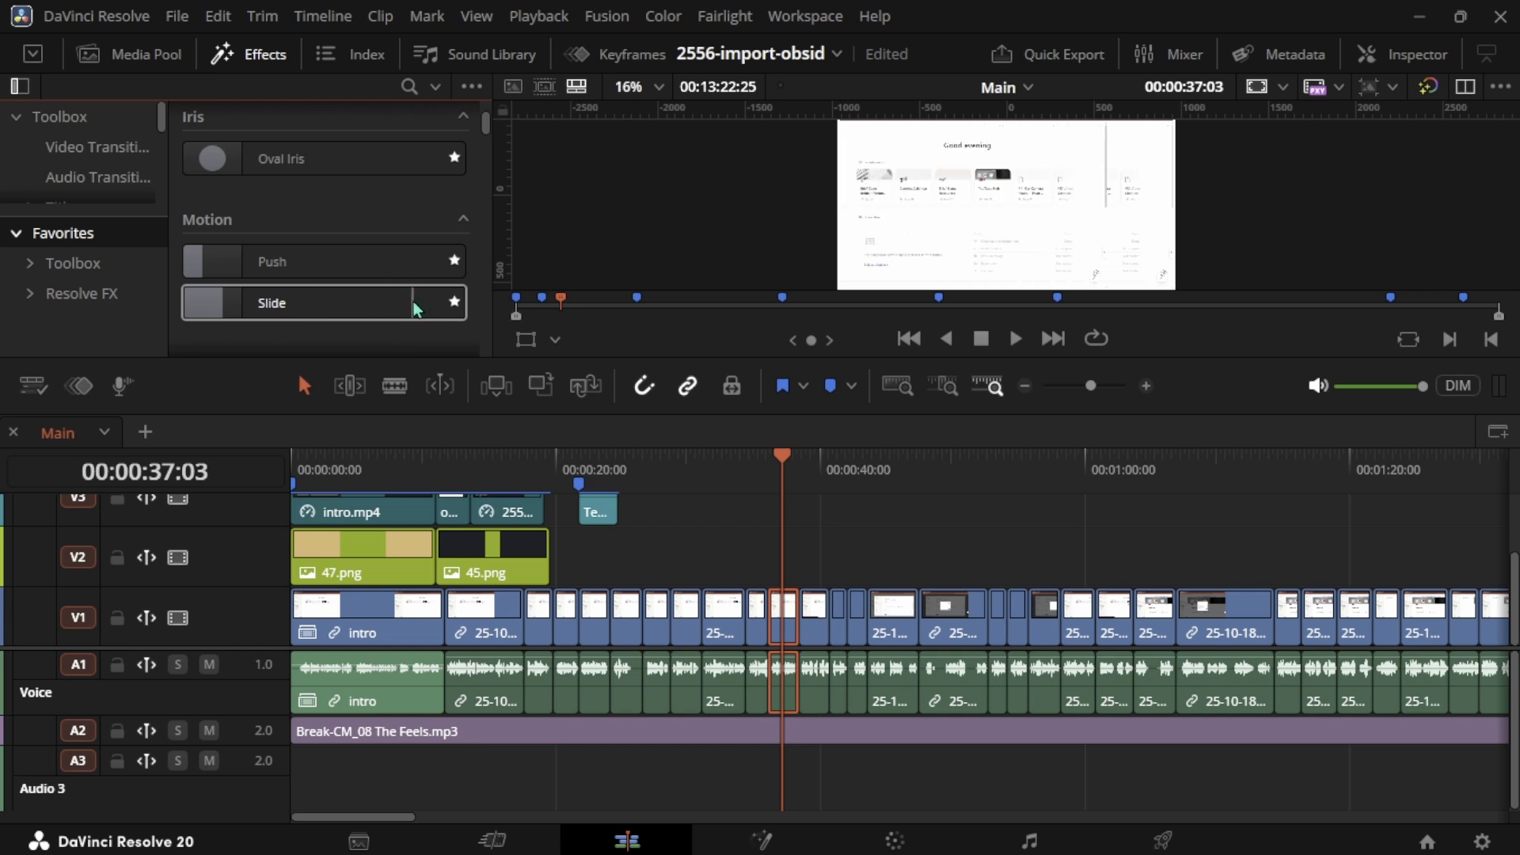
- Return to the Media Pool and enlarge its panel to show more of the Power Bins
left_click(130, 54)
left_click_drag(214, 275, 219, 311)
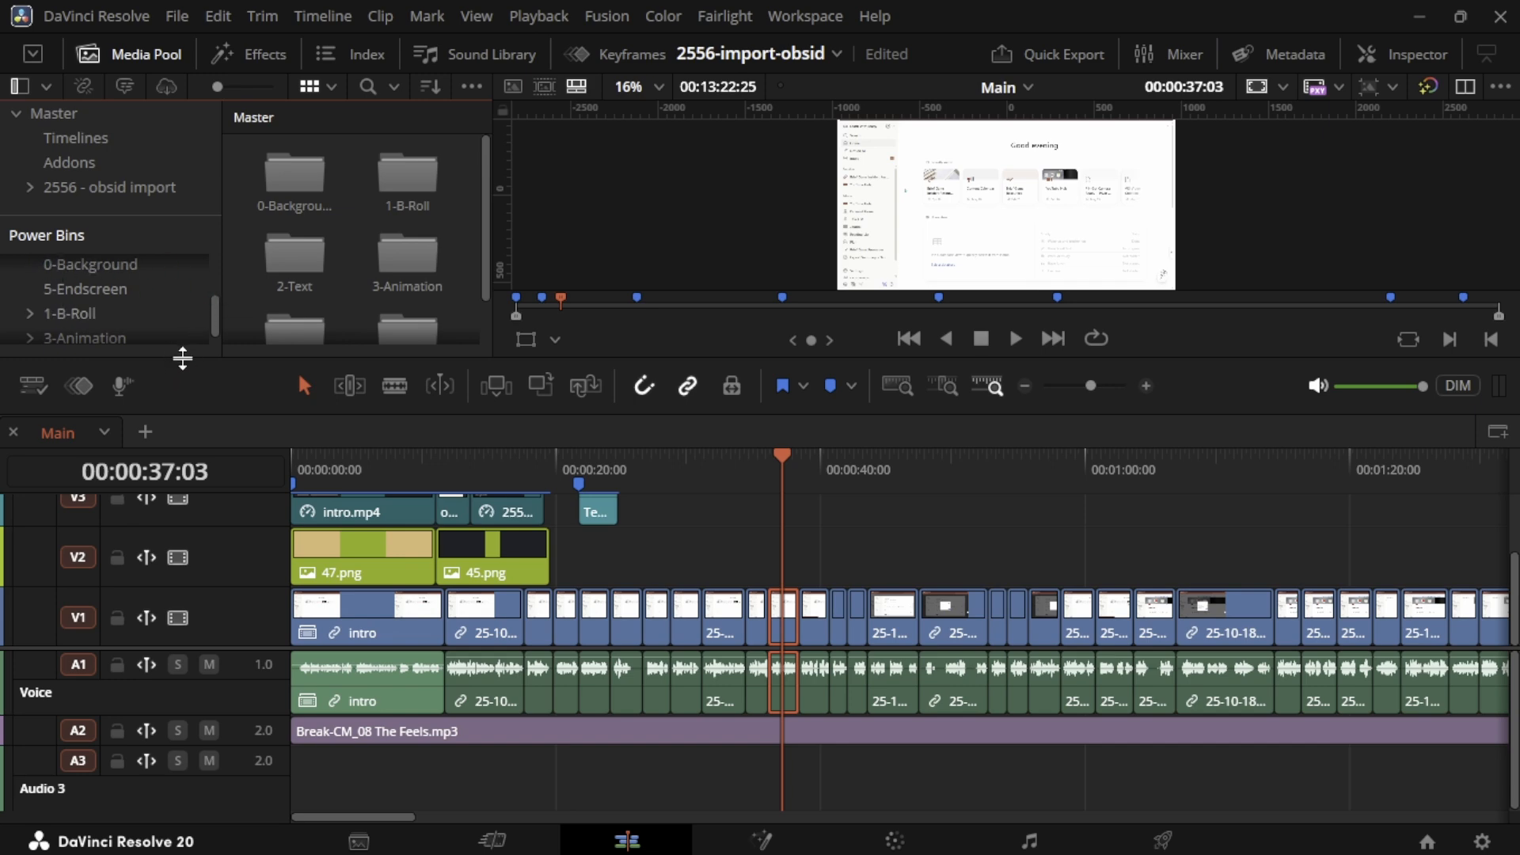
left_click_drag(173, 354, 172, 402)
- Browse the Music and Animation power bins, previewing several clips in the source viewer
left_click(70, 317)
left_click(301, 180)
key("q")
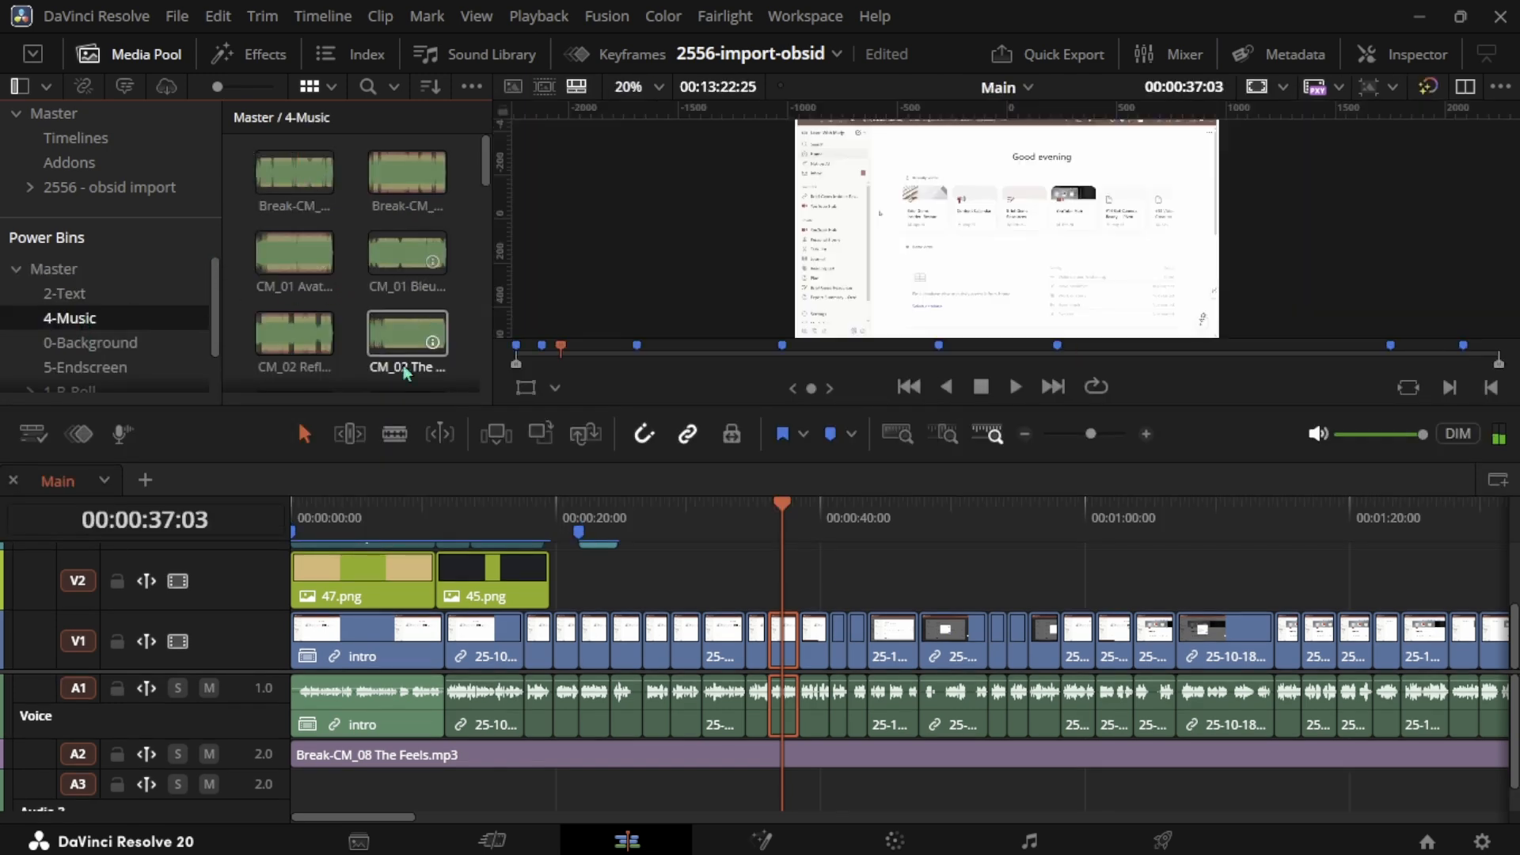
scroll(103, 356, "down", 1)
left_click(85, 374)
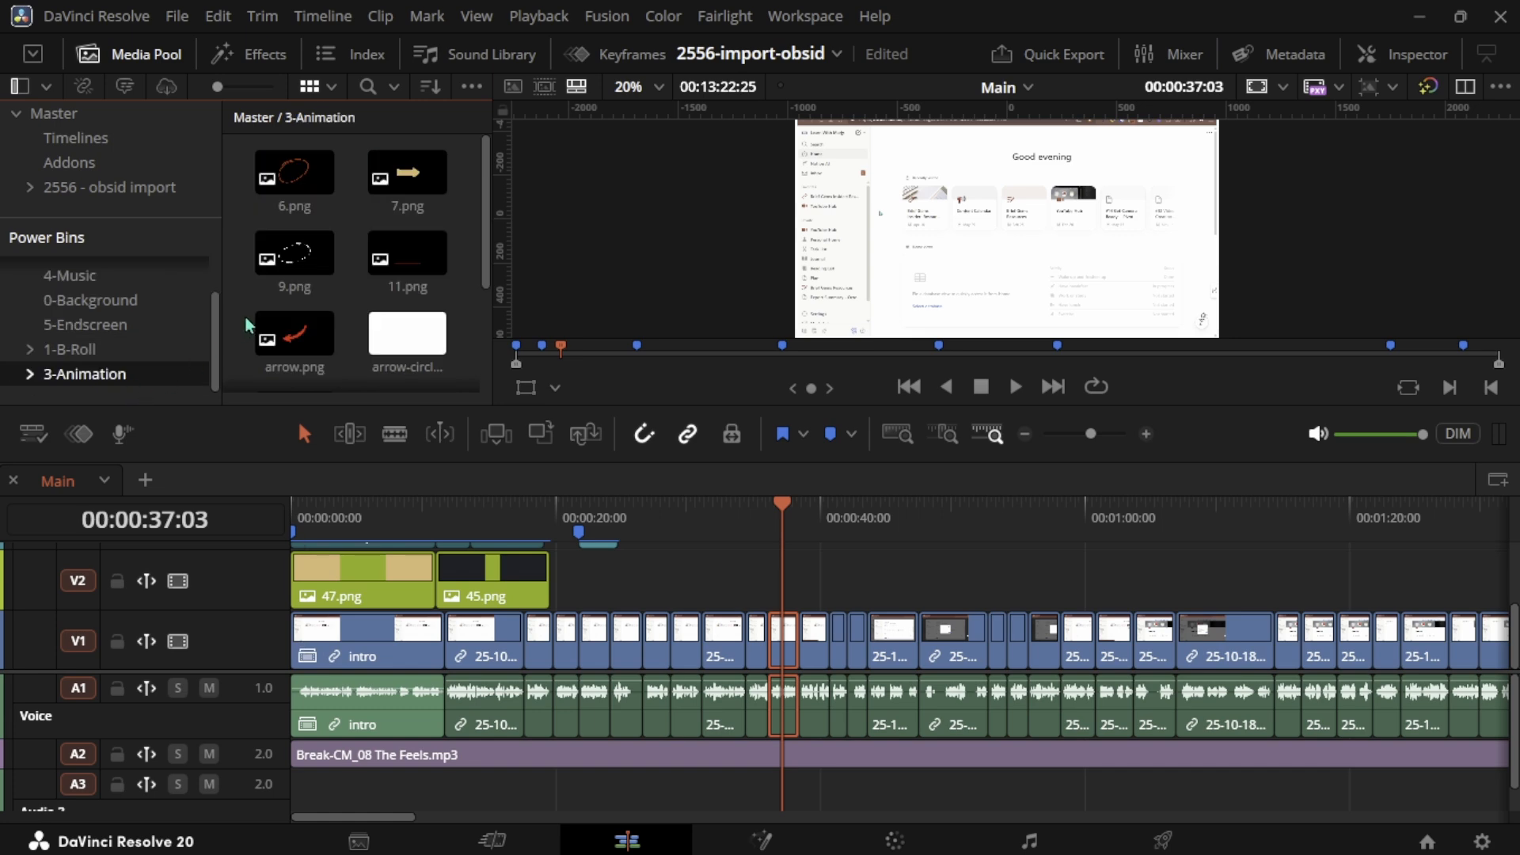
left_click(295, 340)
left_click(317, 260)
left_click(407, 173)
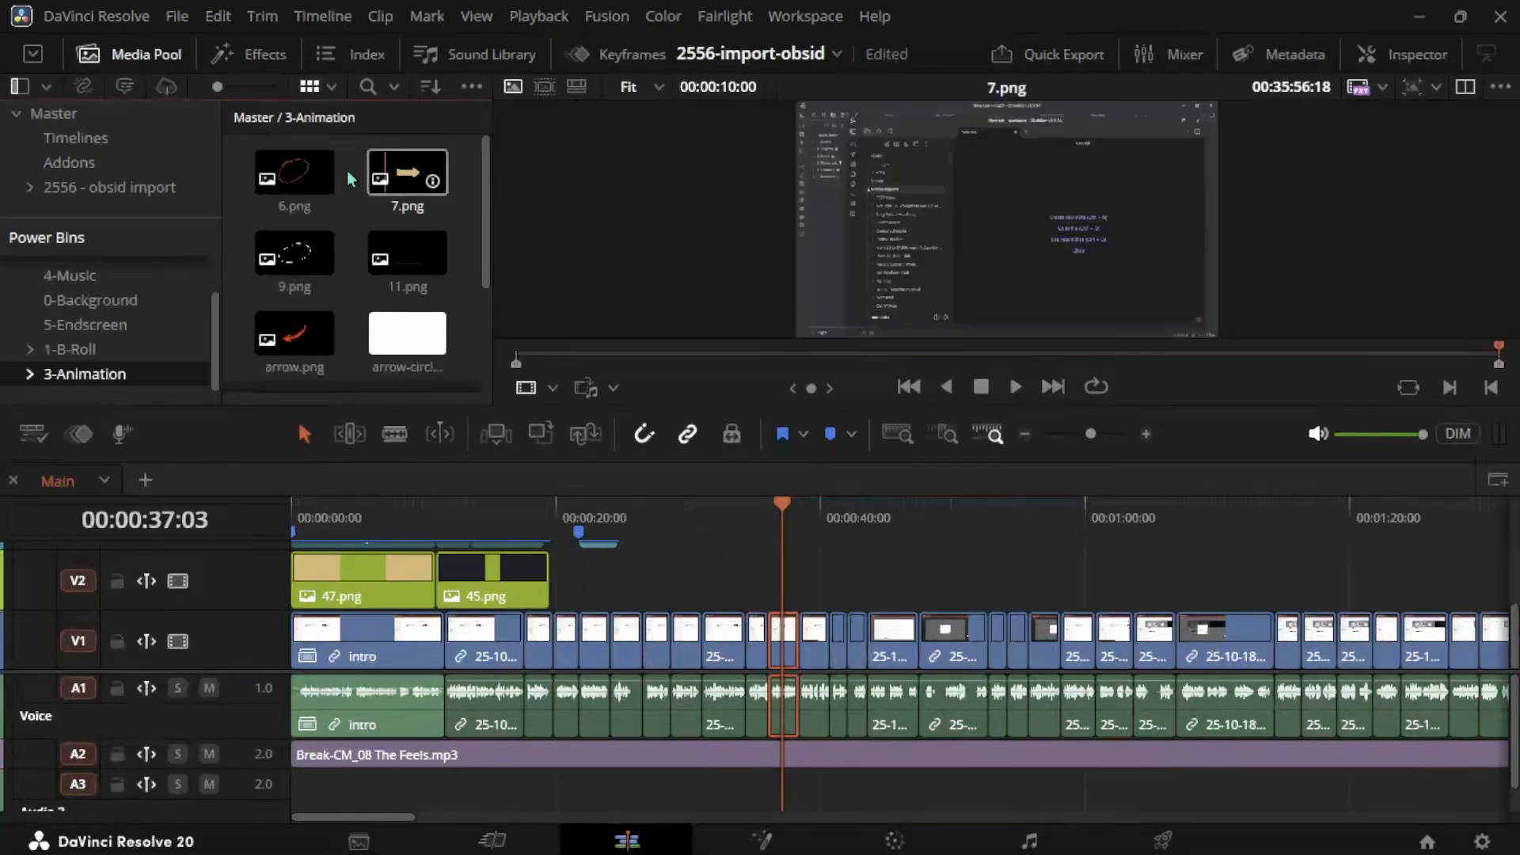
left_click(300, 176)
key("q")
scroll(336, 301, "down", 3)
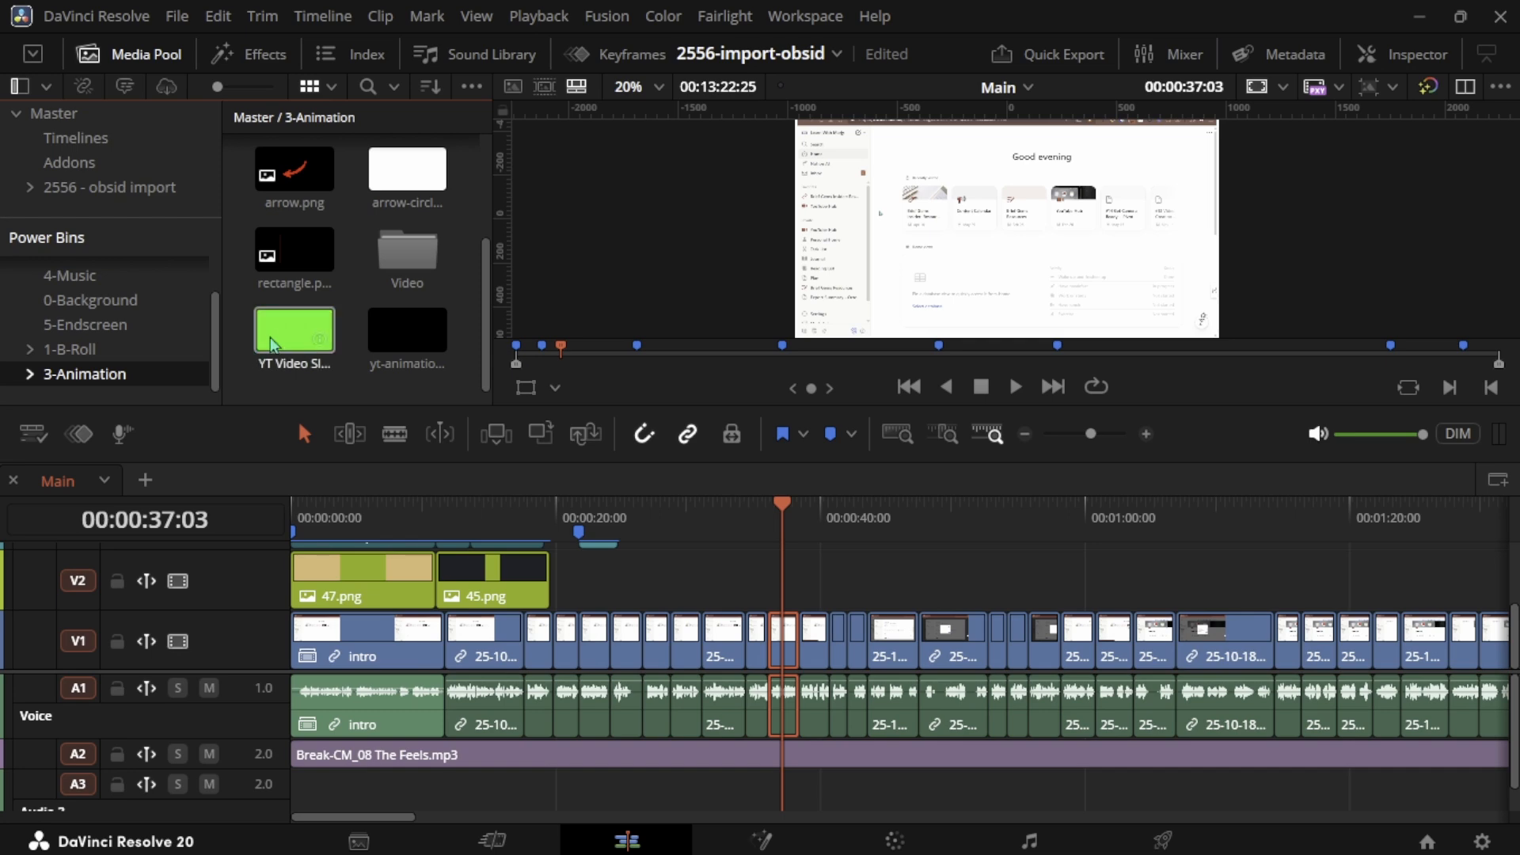
left_click(295, 339)
key("q")
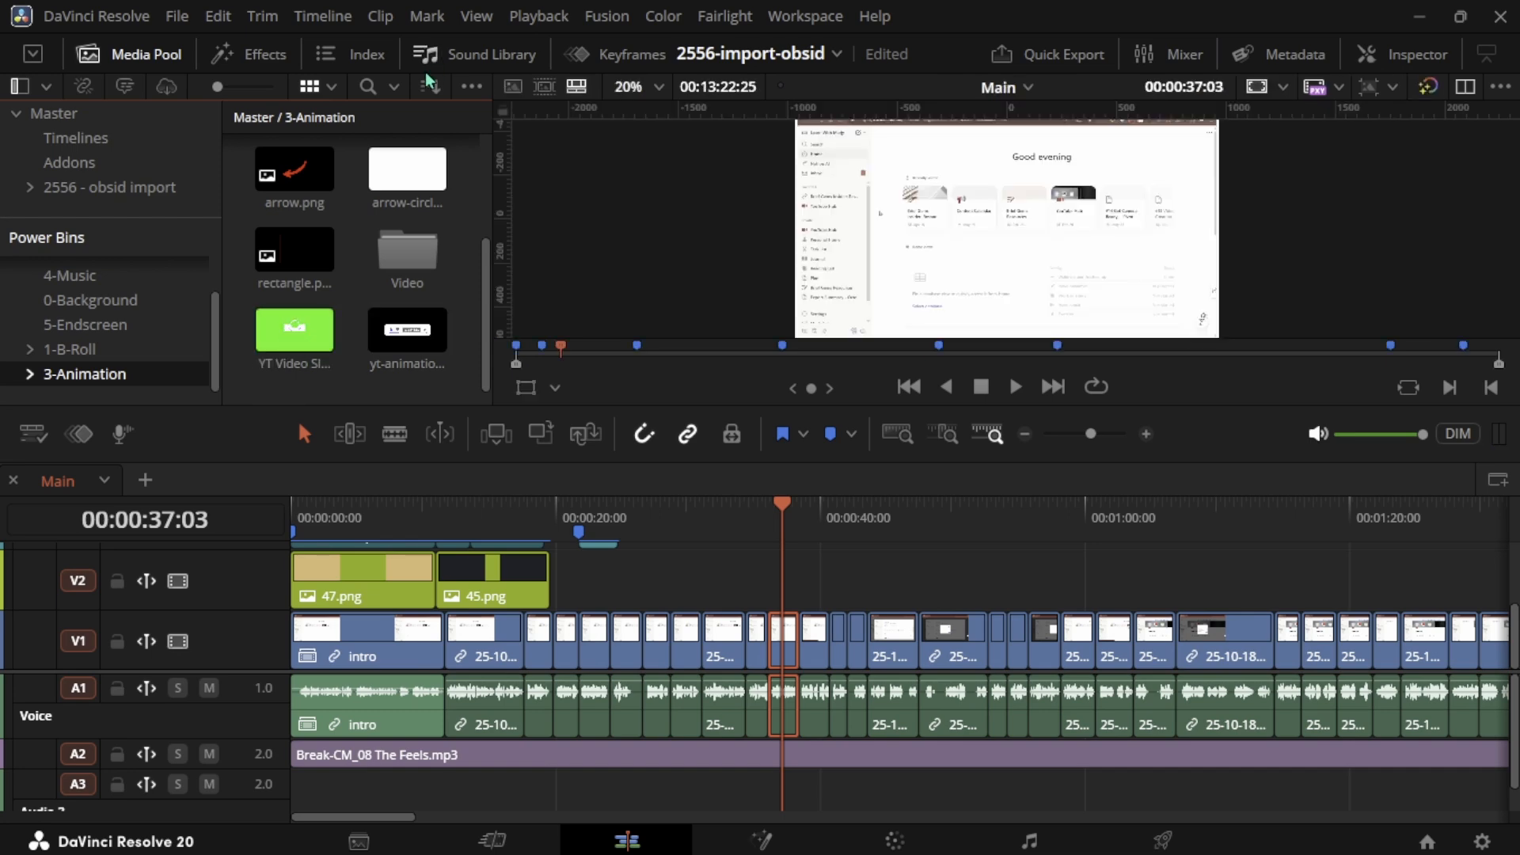
- Open the Sound Library and search it for sound effects
left_click(464, 60)
left_click(158, 129)
type("***")
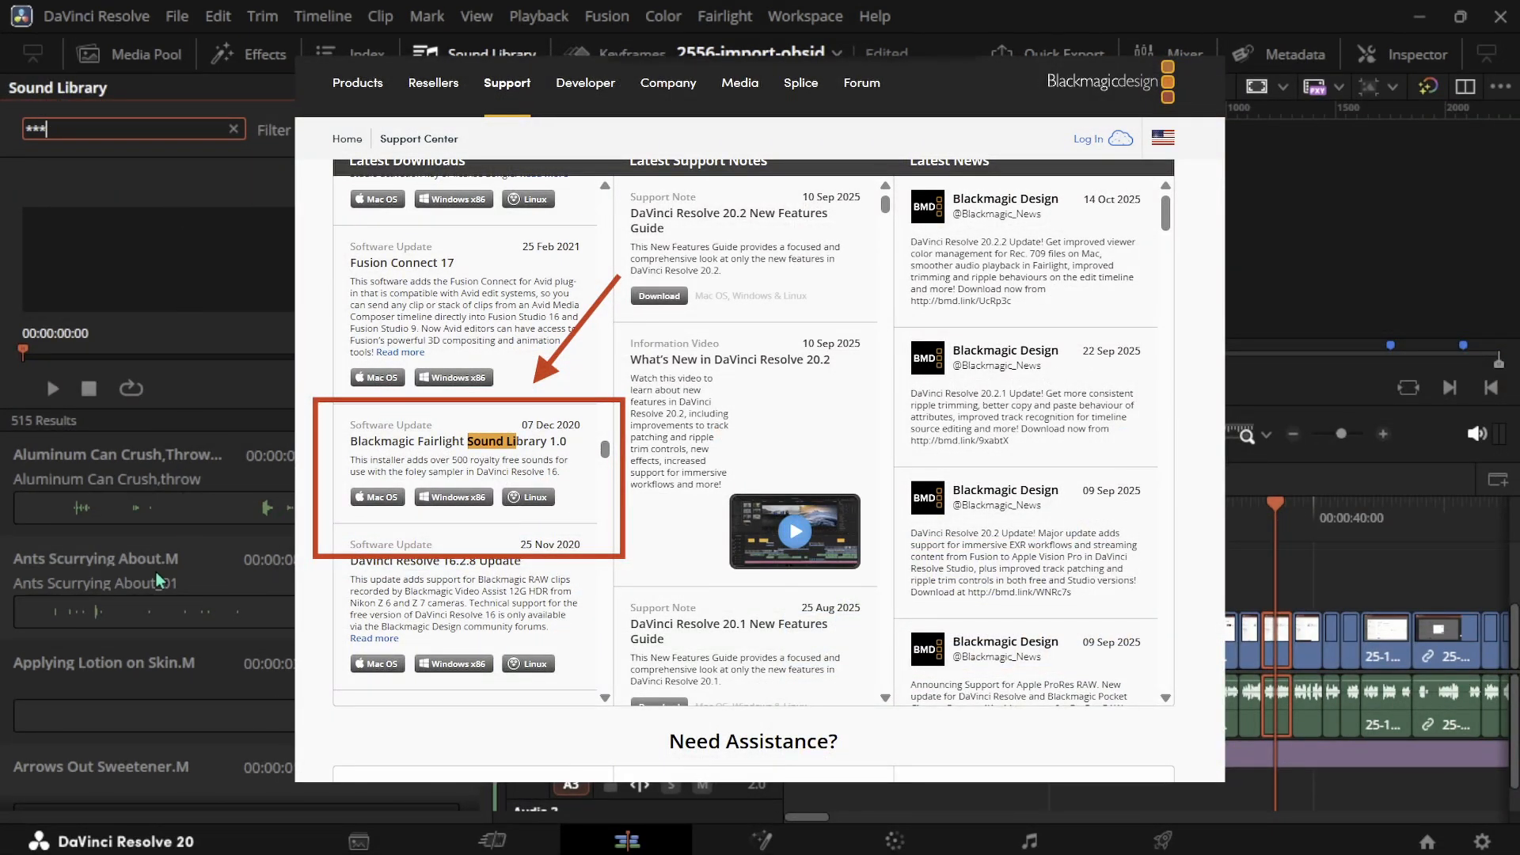
scroll(164, 538, "down", 1)
scroll(162, 537, "down", 1)
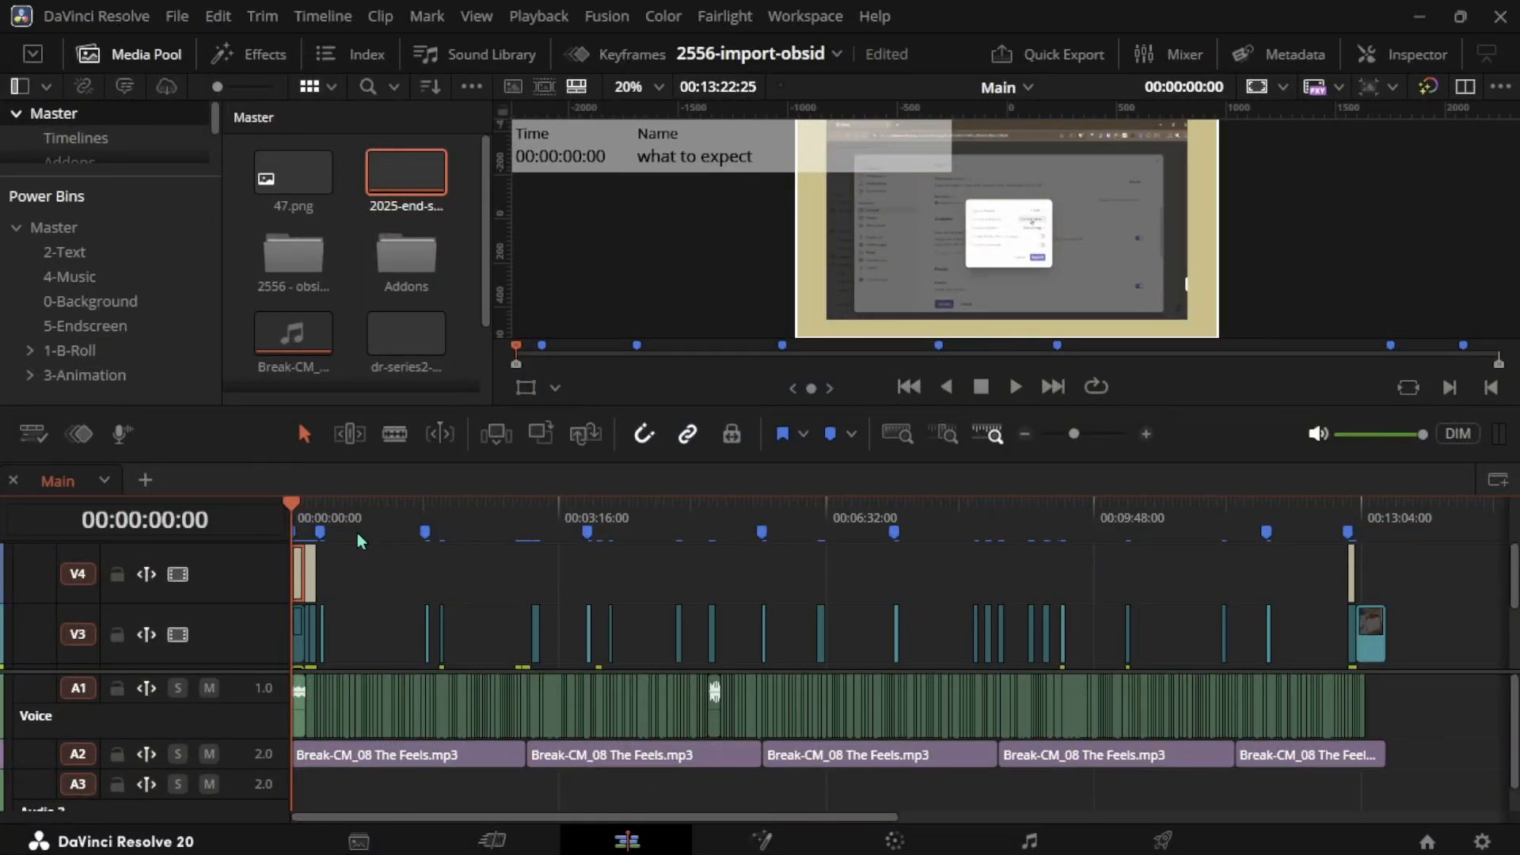
key("shift+z")
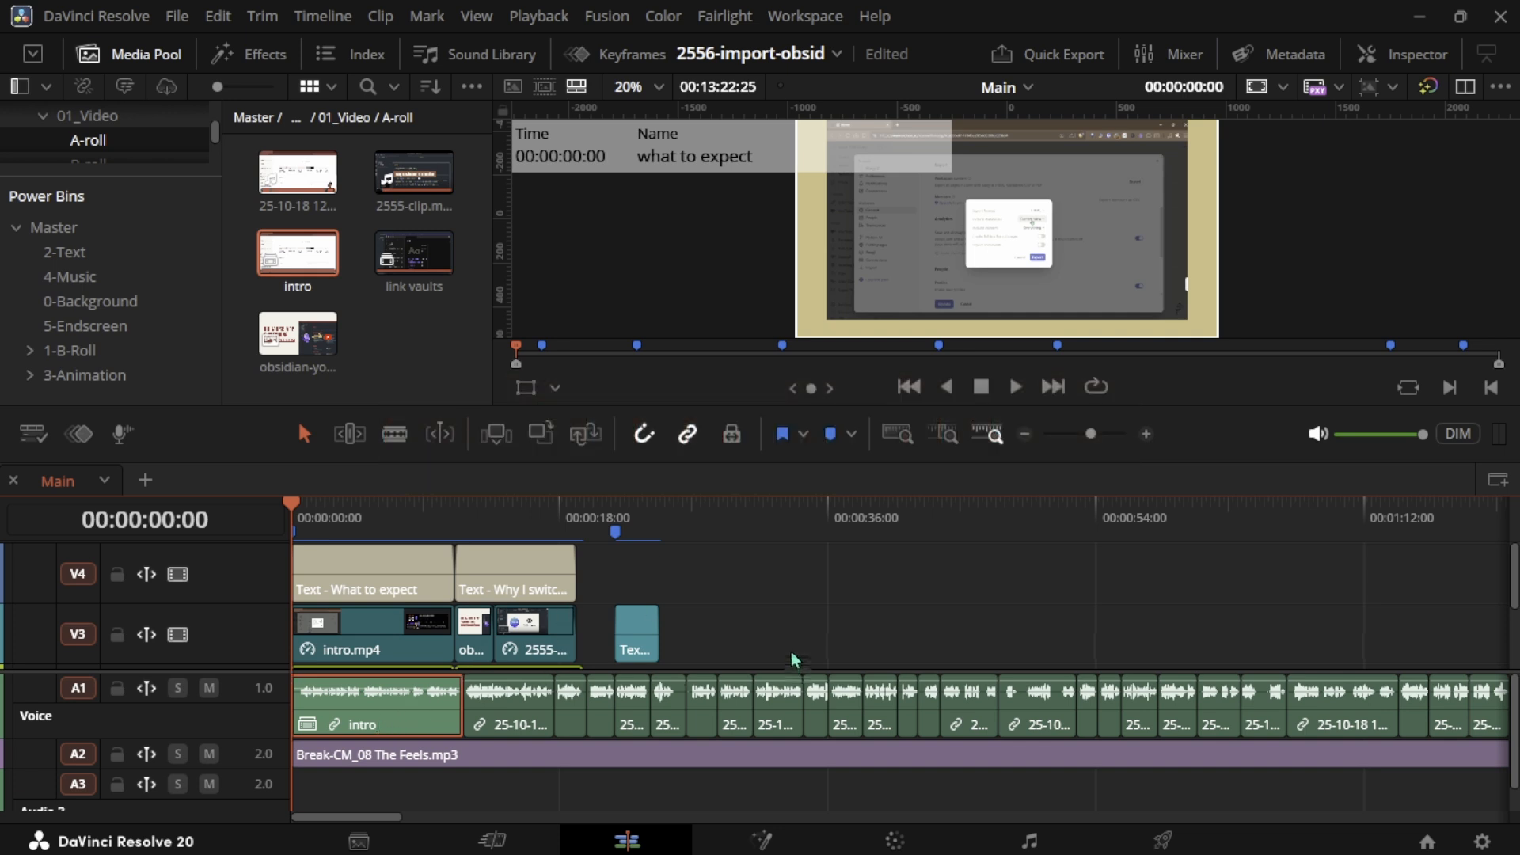
left_click_drag(776, 647, 924, 690)
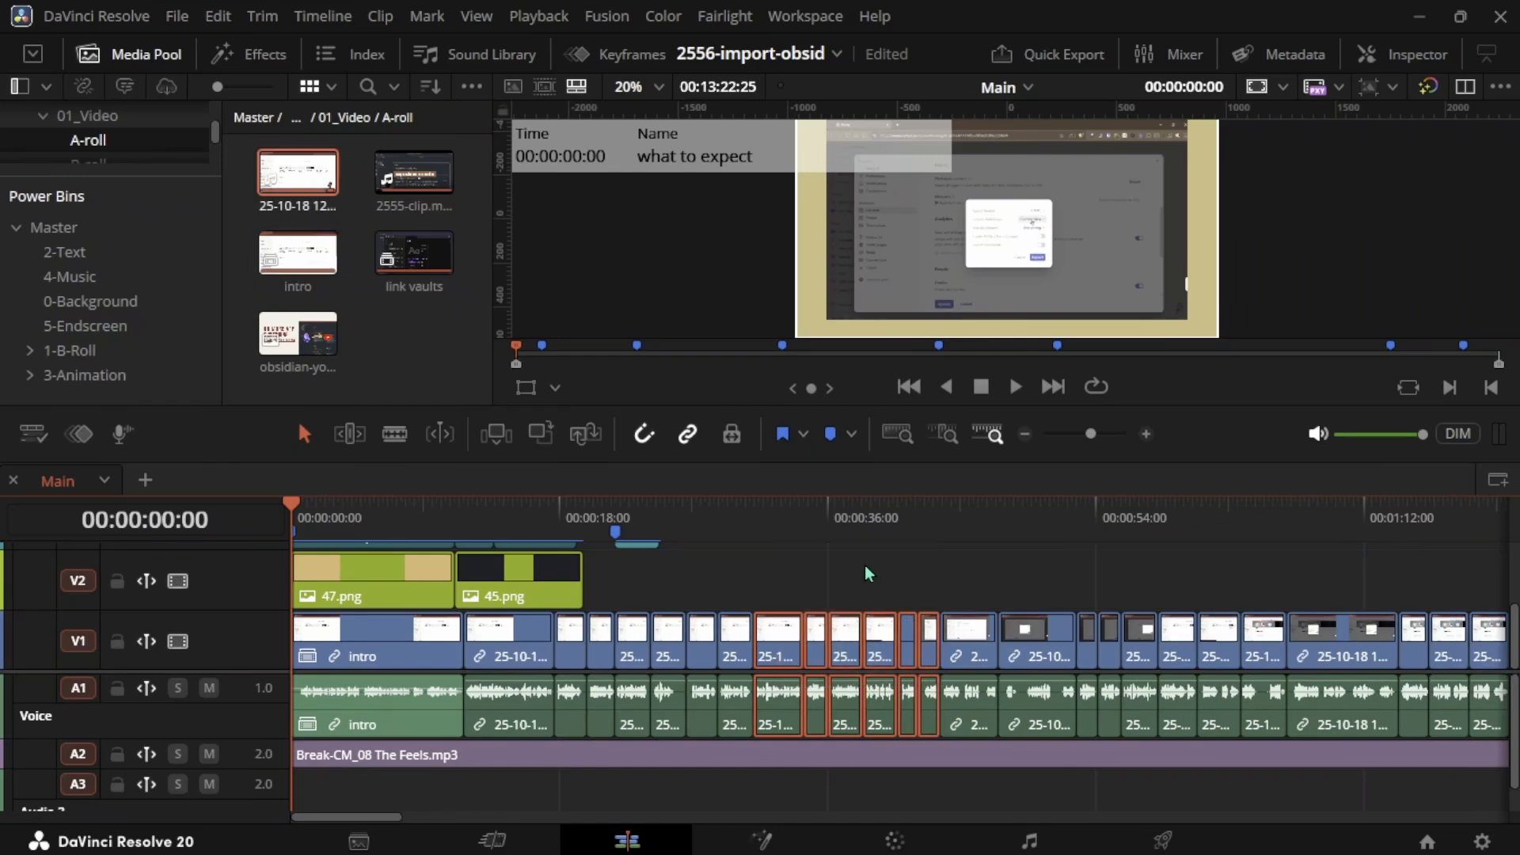
key("F2")
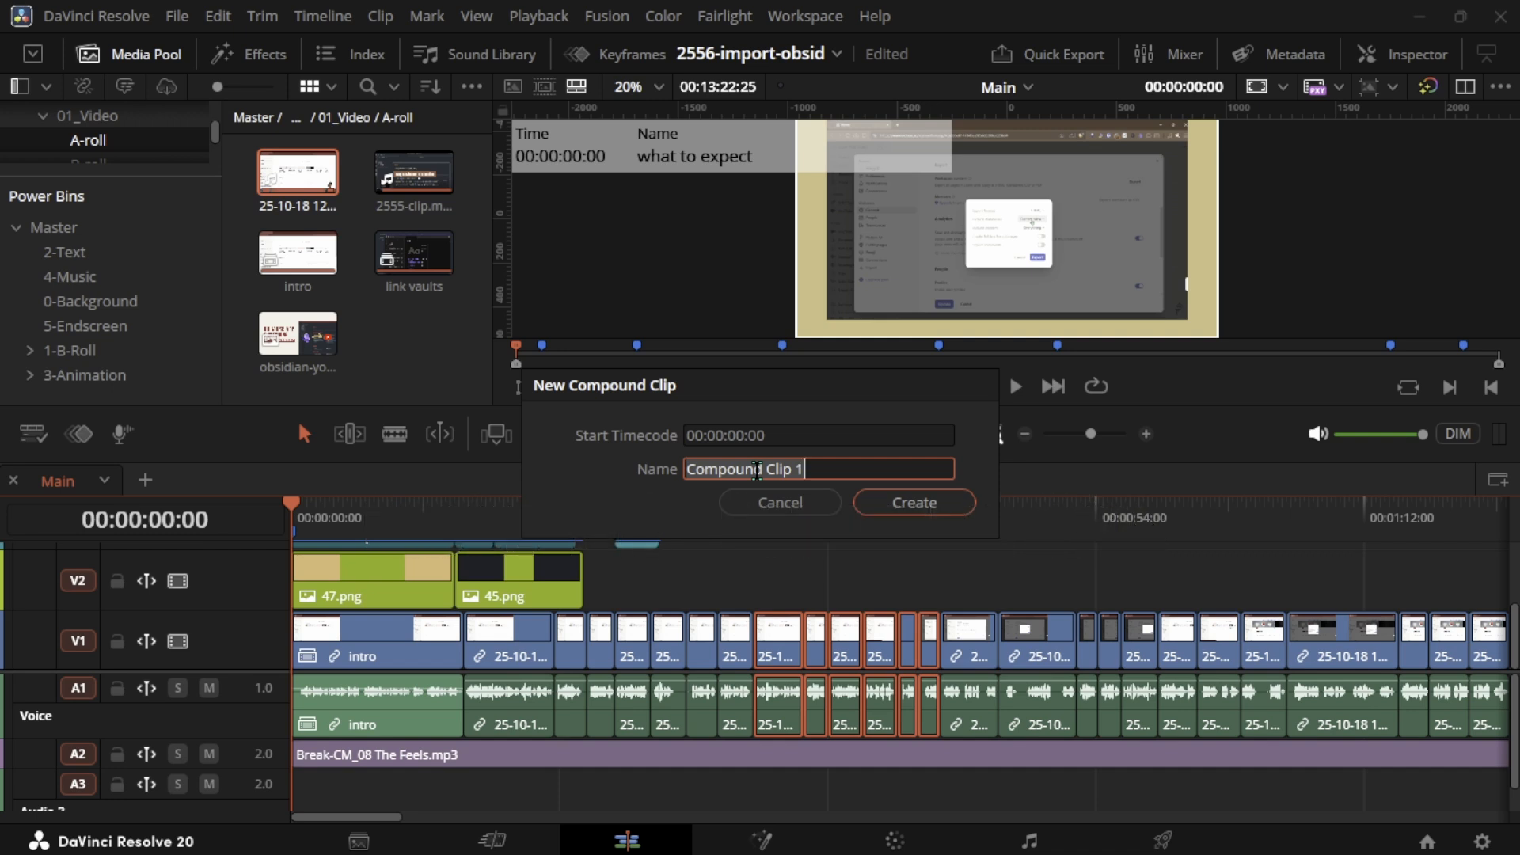
key("Escape")
left_click(391, 726)
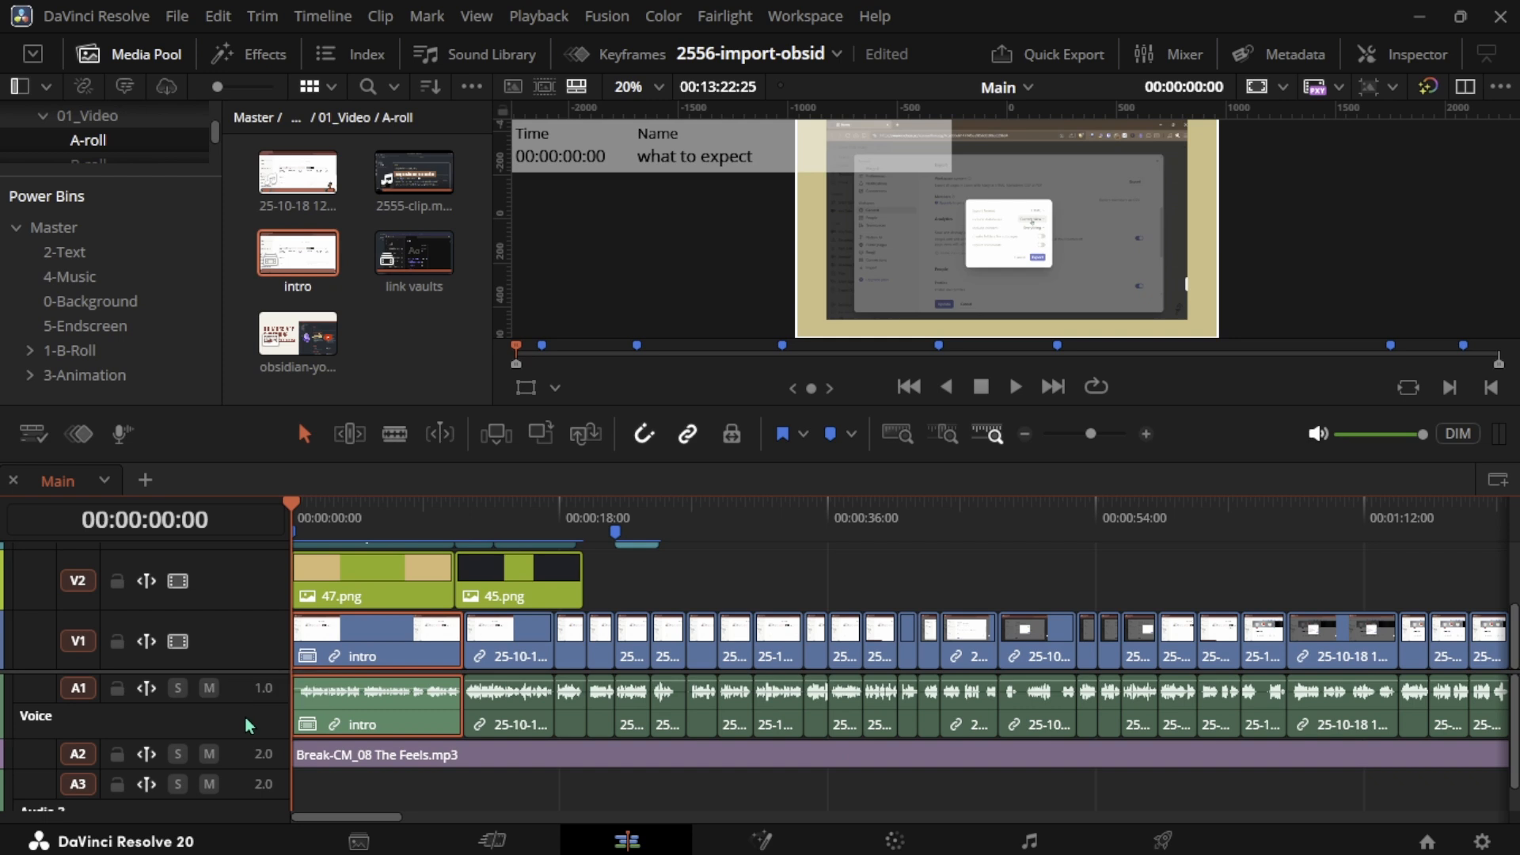
- Enlarge the height of the V1 A-roll track and preview the edit in a full-window viewer
left_click_drag(211, 611, 210, 583)
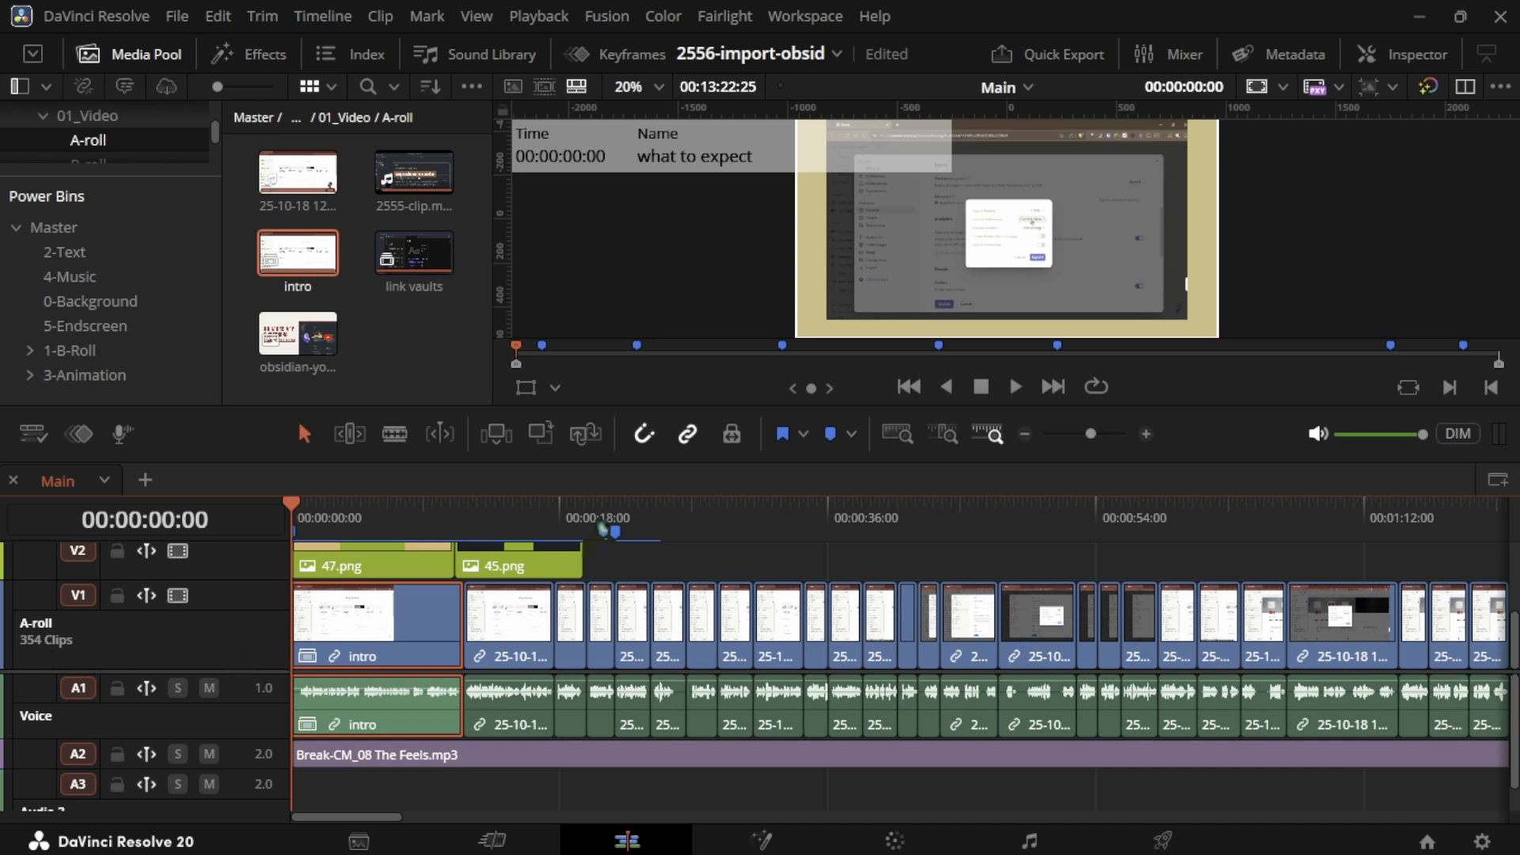
left_click(366, 511)
scroll(368, 510, "up", 2)
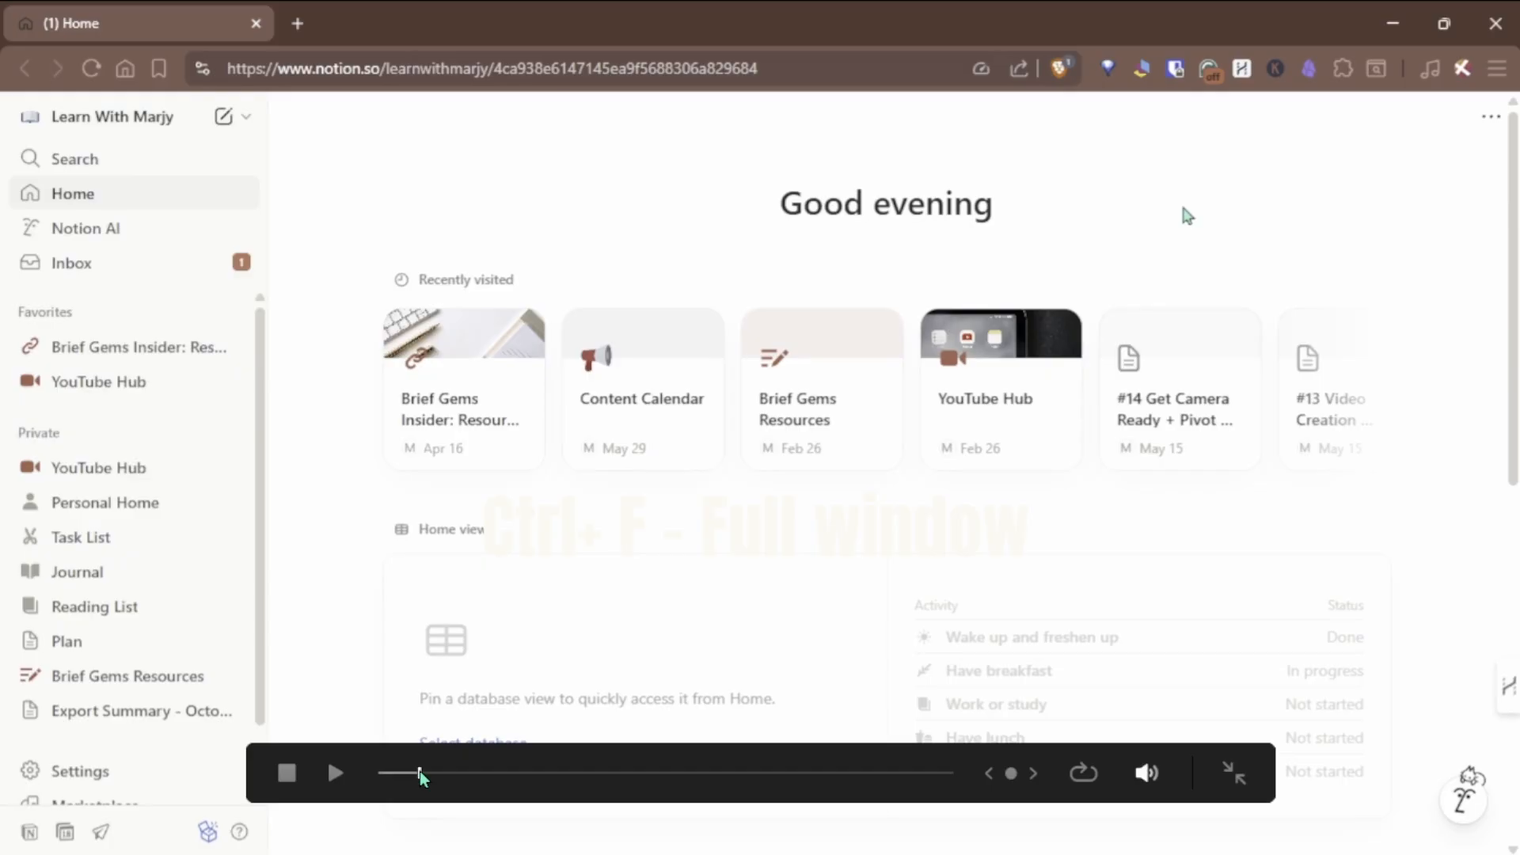
left_click_drag(420, 776, 378, 779)
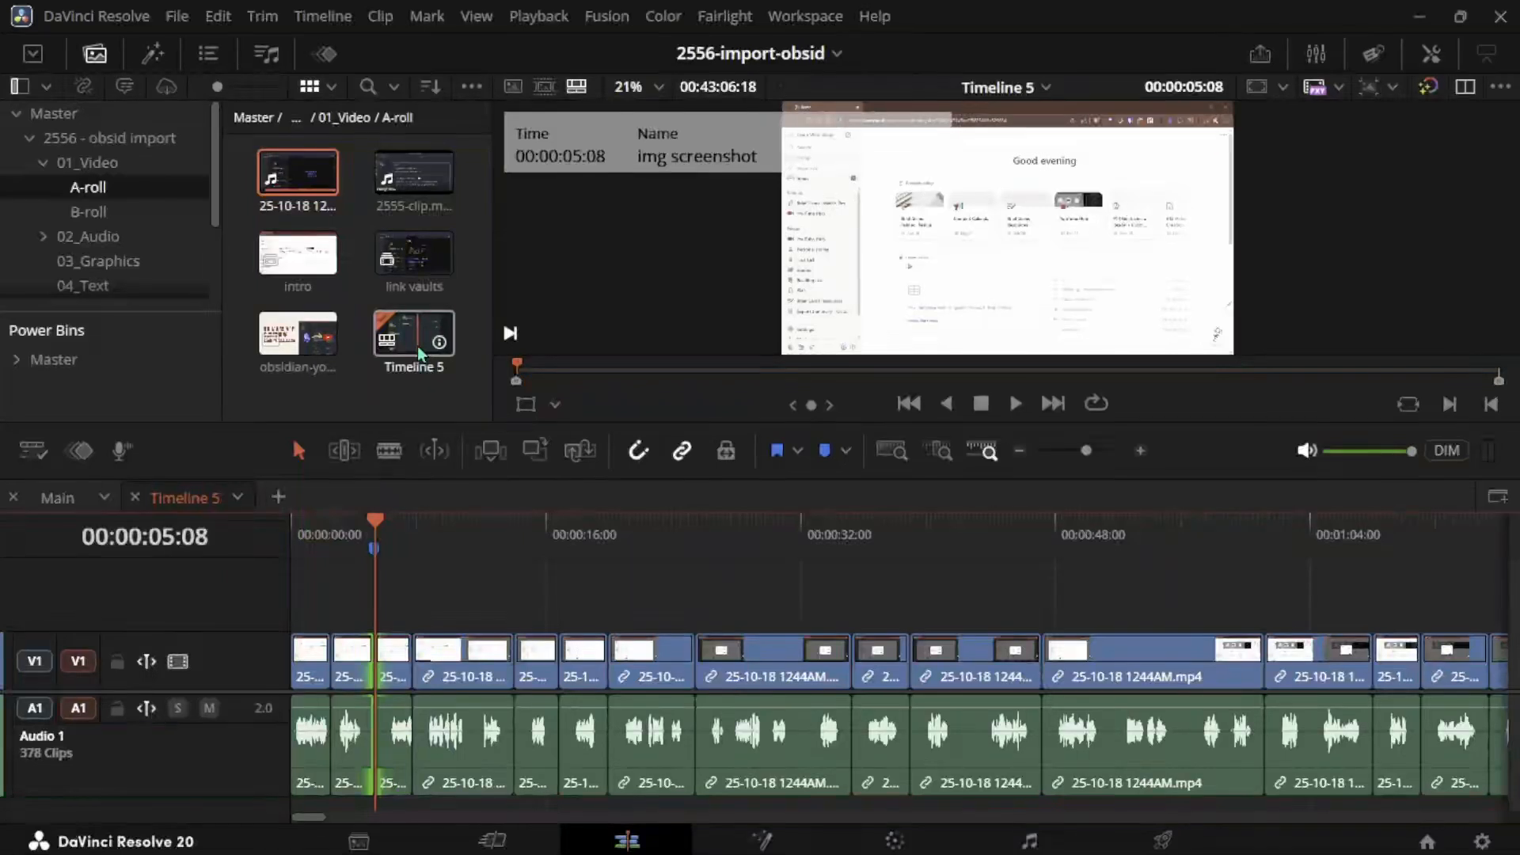
- Export Timeline 5's timeline markers to an EDL file
right_click(418, 350)
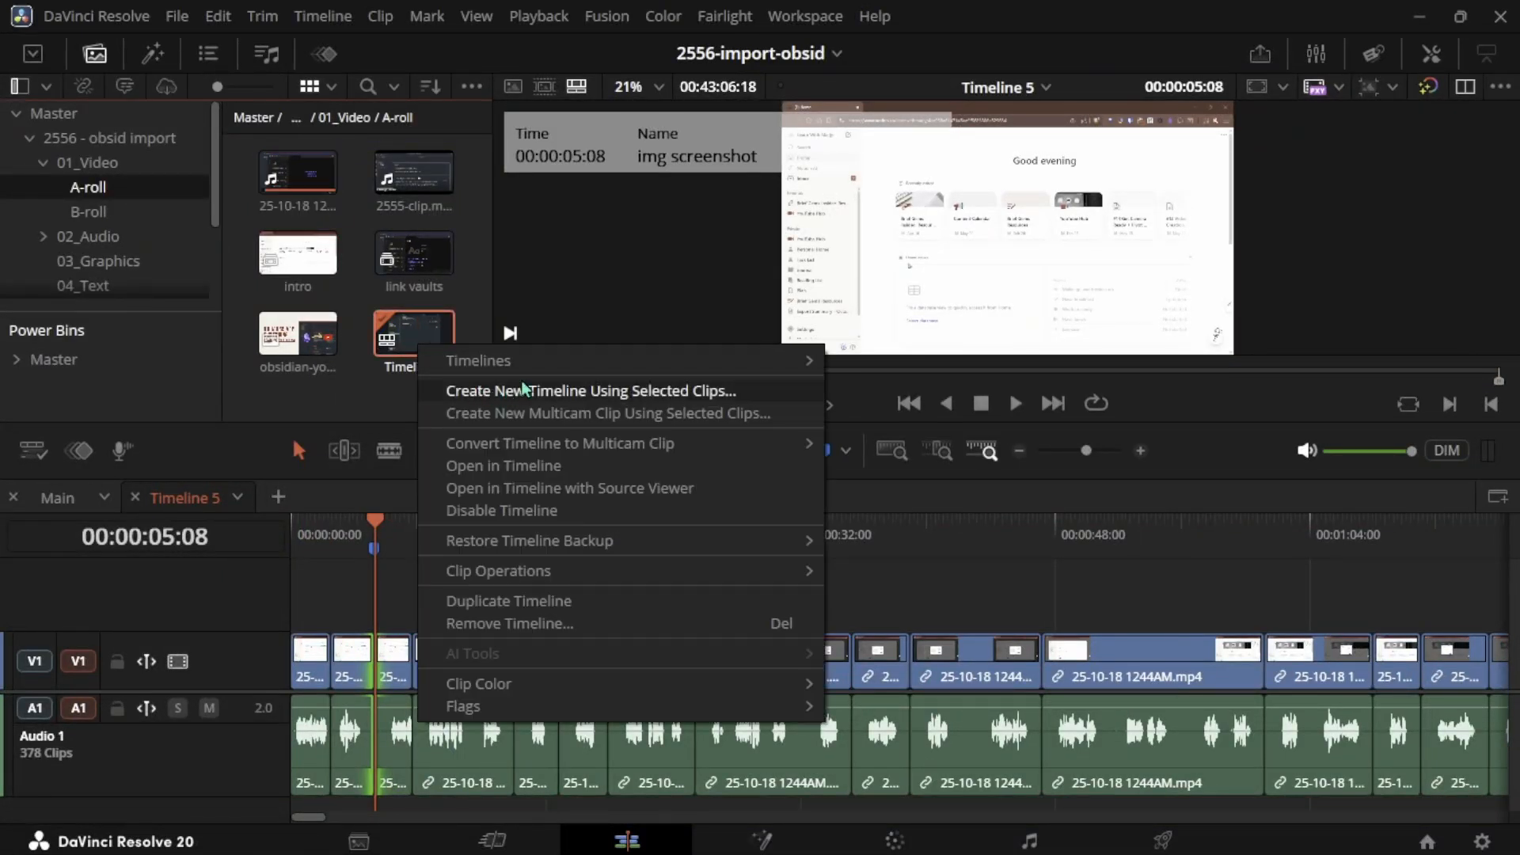
mouse_move(628, 364)
mouse_move(874, 436)
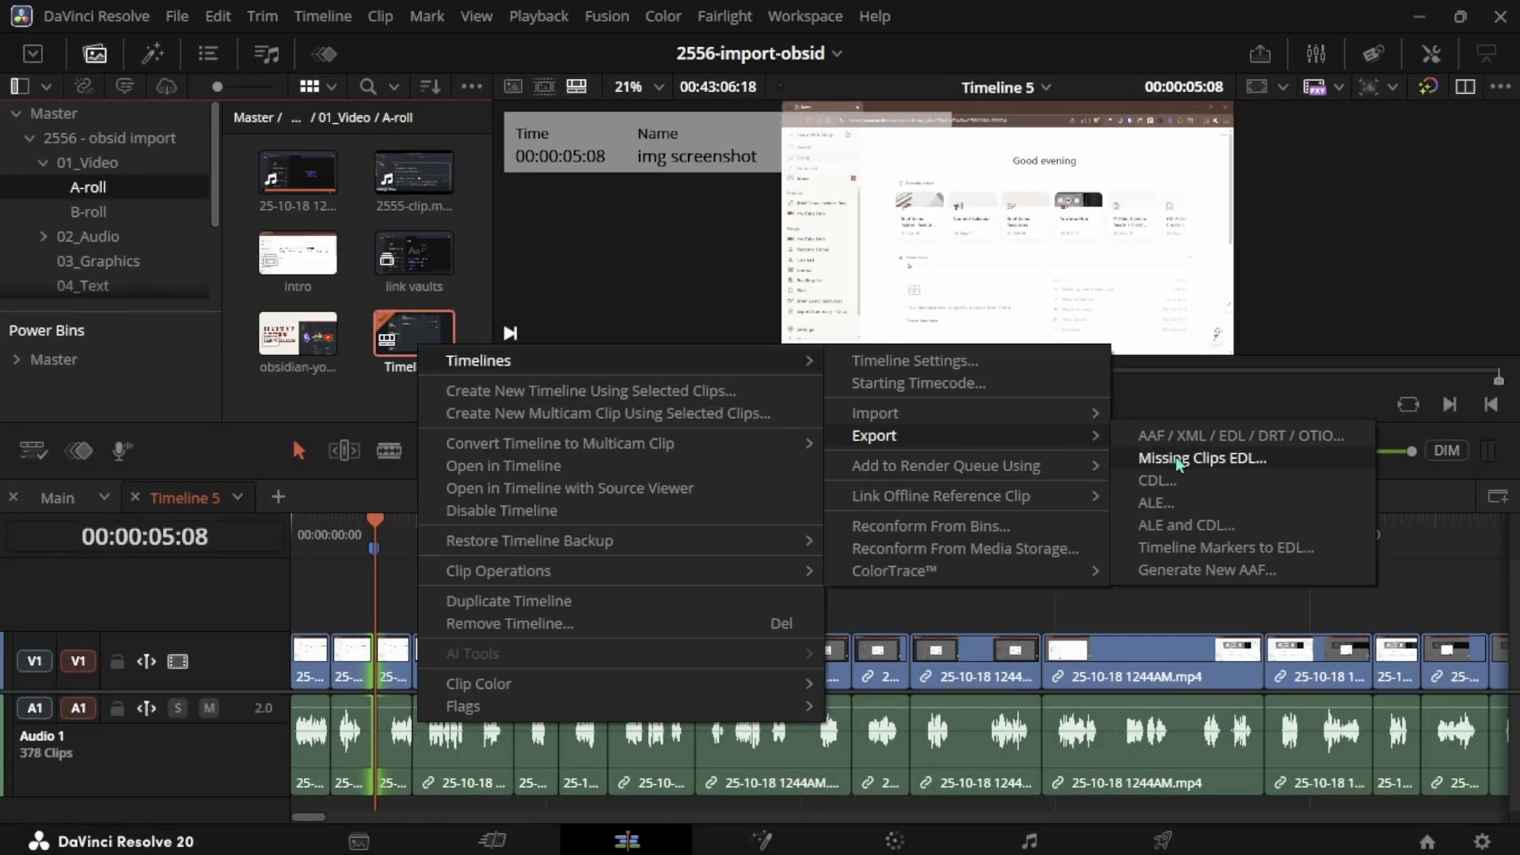
left_click(1209, 554)
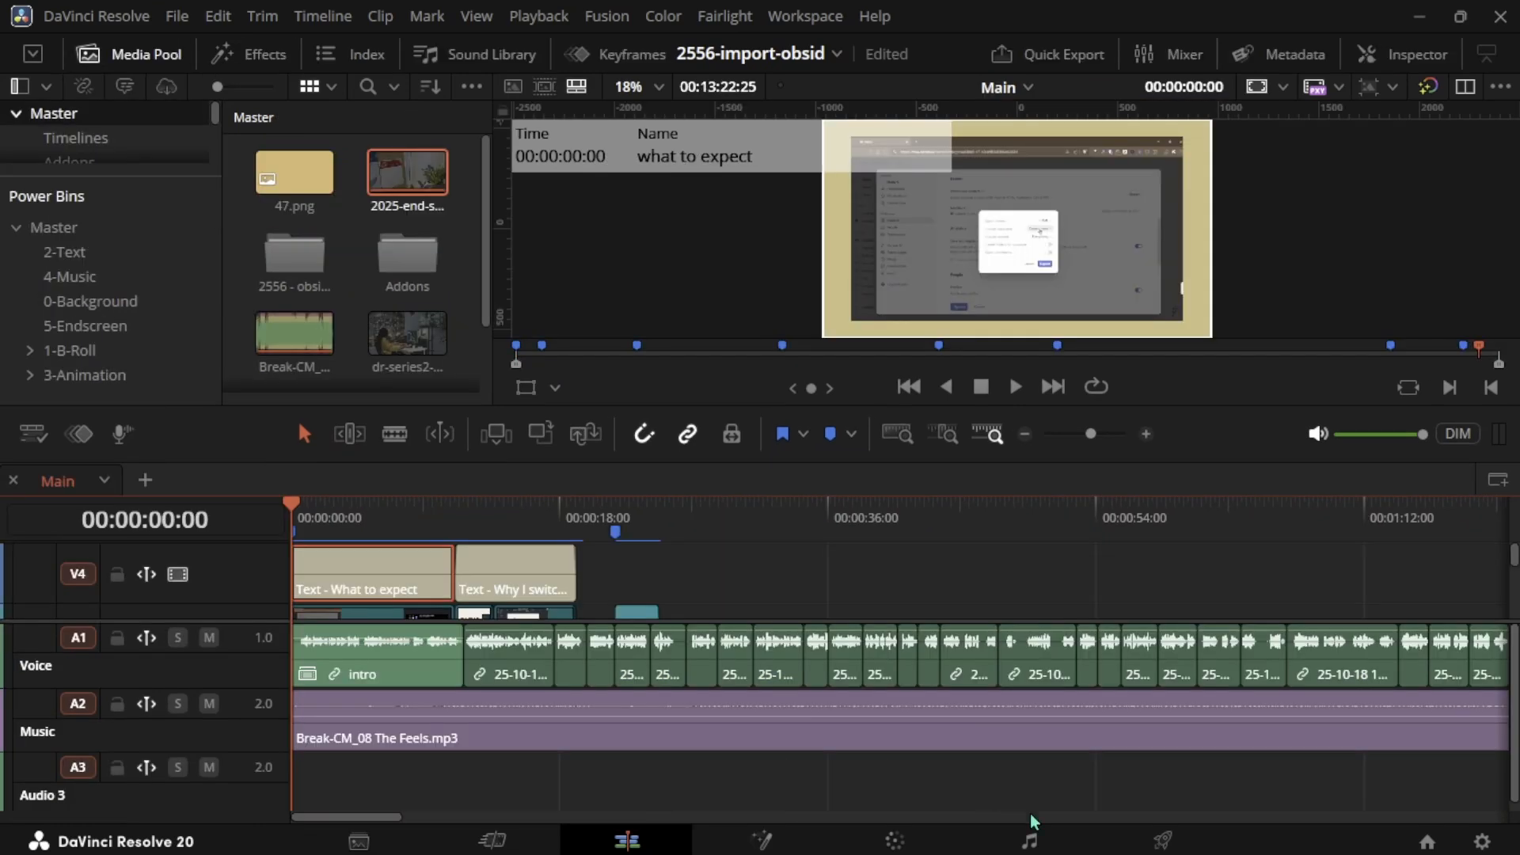
- Switch to YouTube Studio and review the published video's details page, description and settings
left_click(1148, 841)
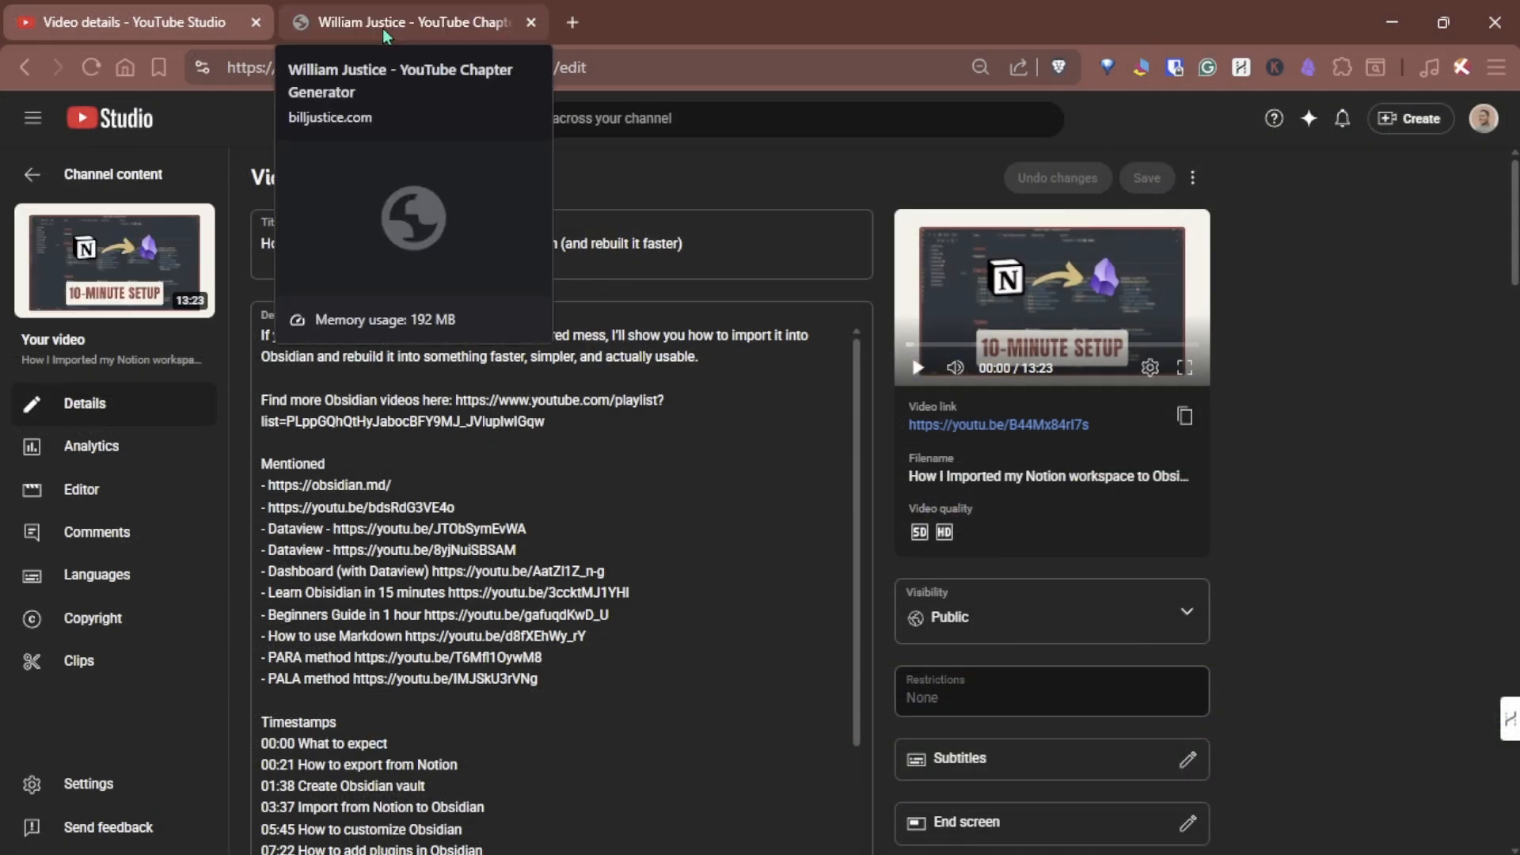
left_click(384, 28)
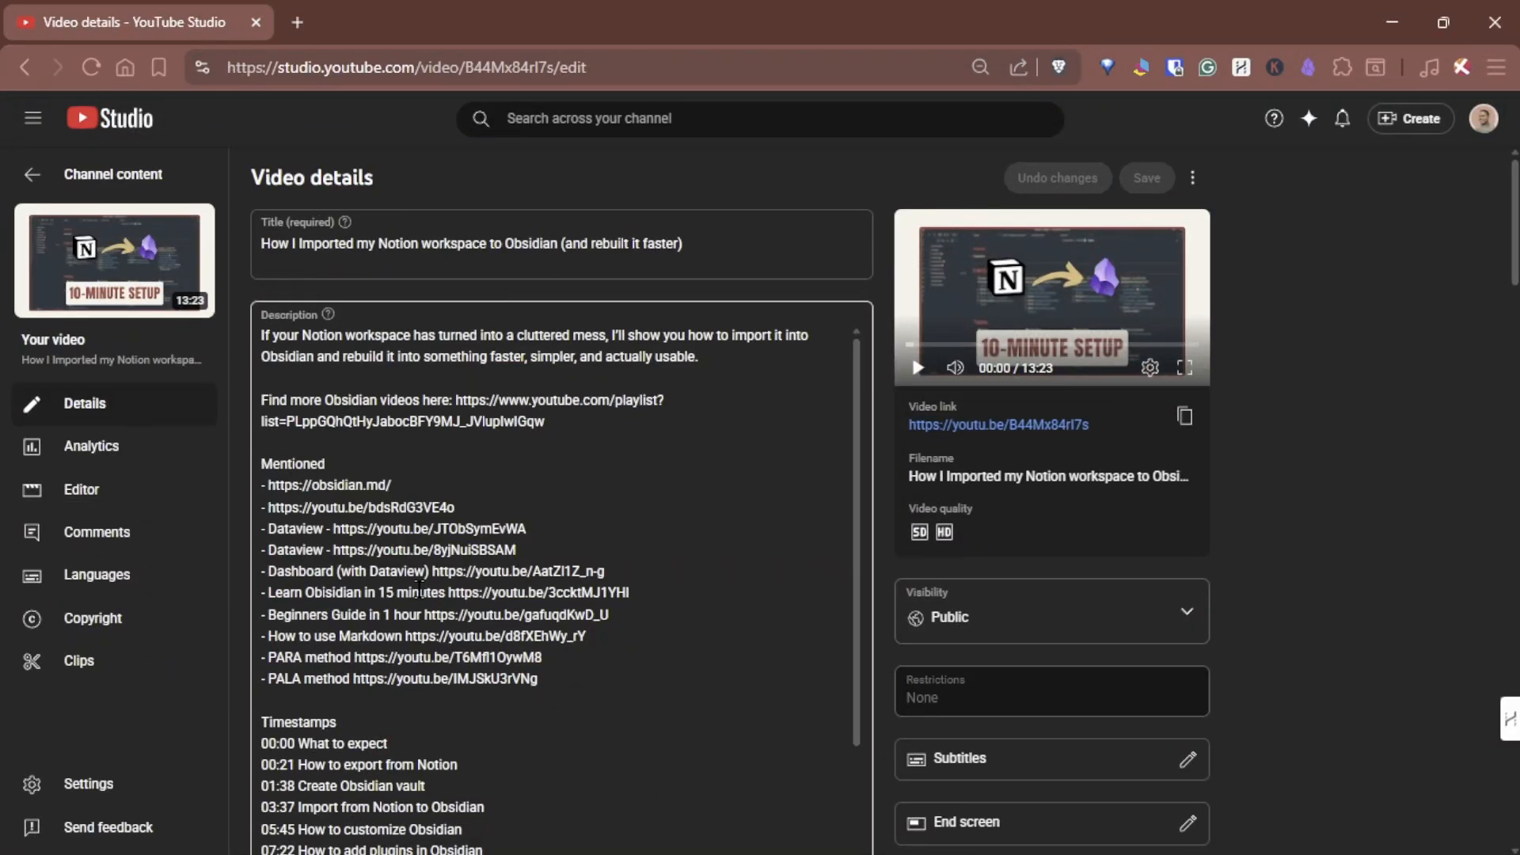
scroll(420, 590, "down", 15)
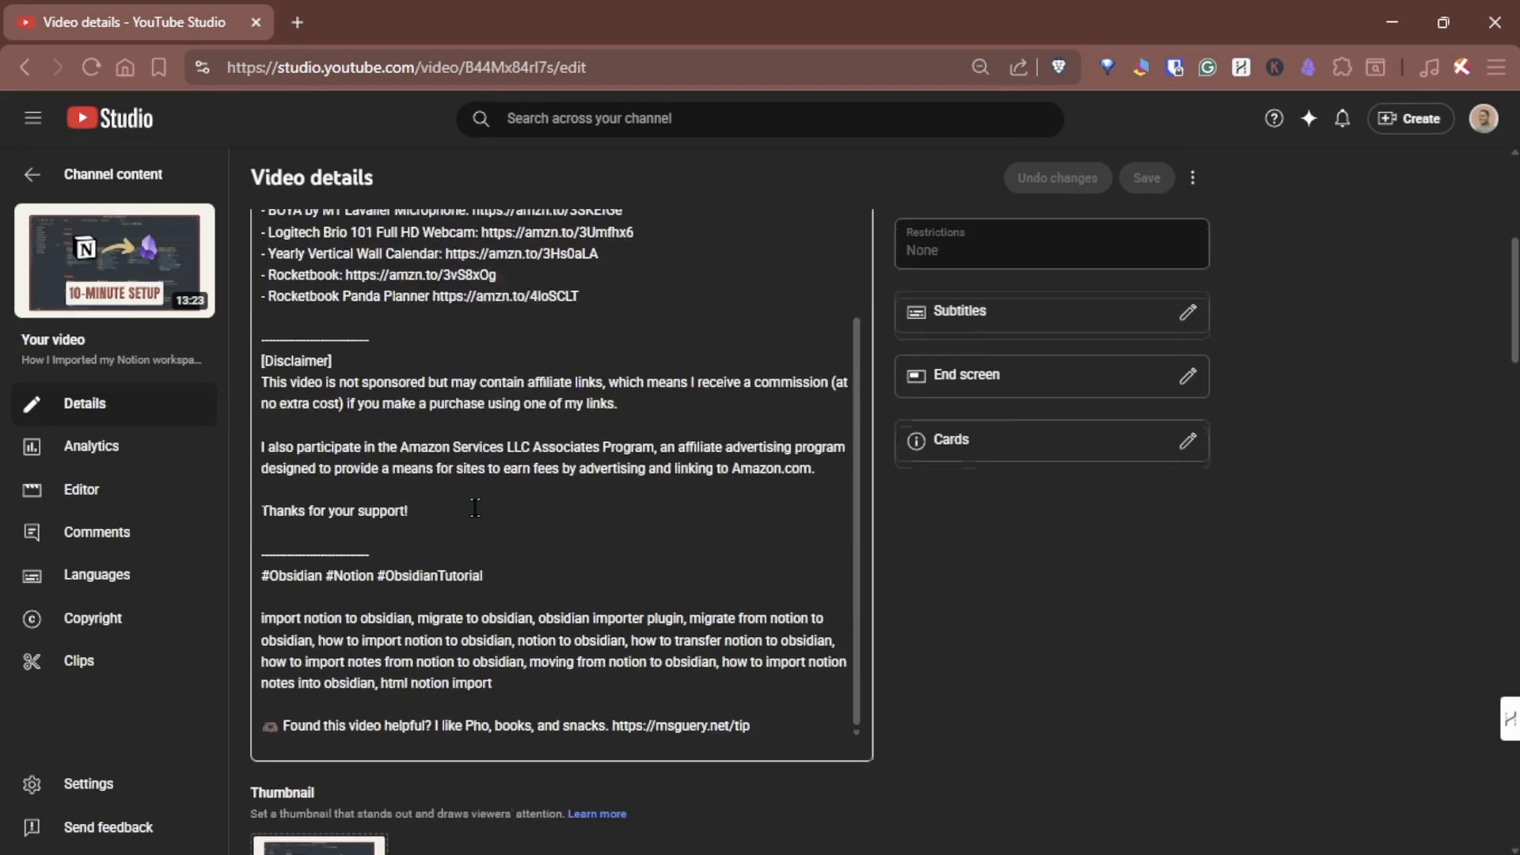
scroll(411, 654, "down", 3)
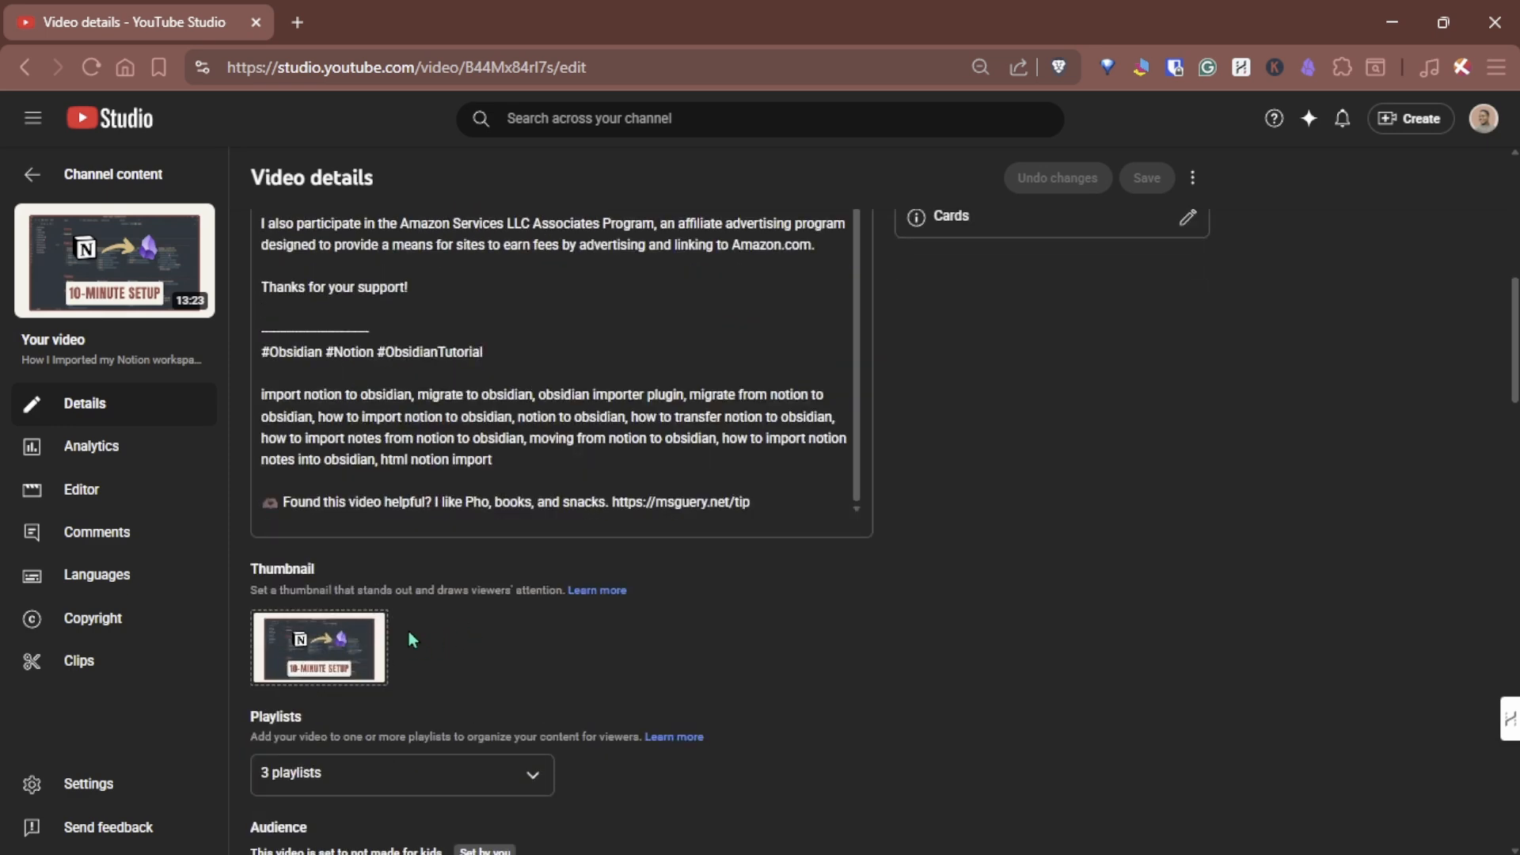
scroll(444, 586, "down", 3)
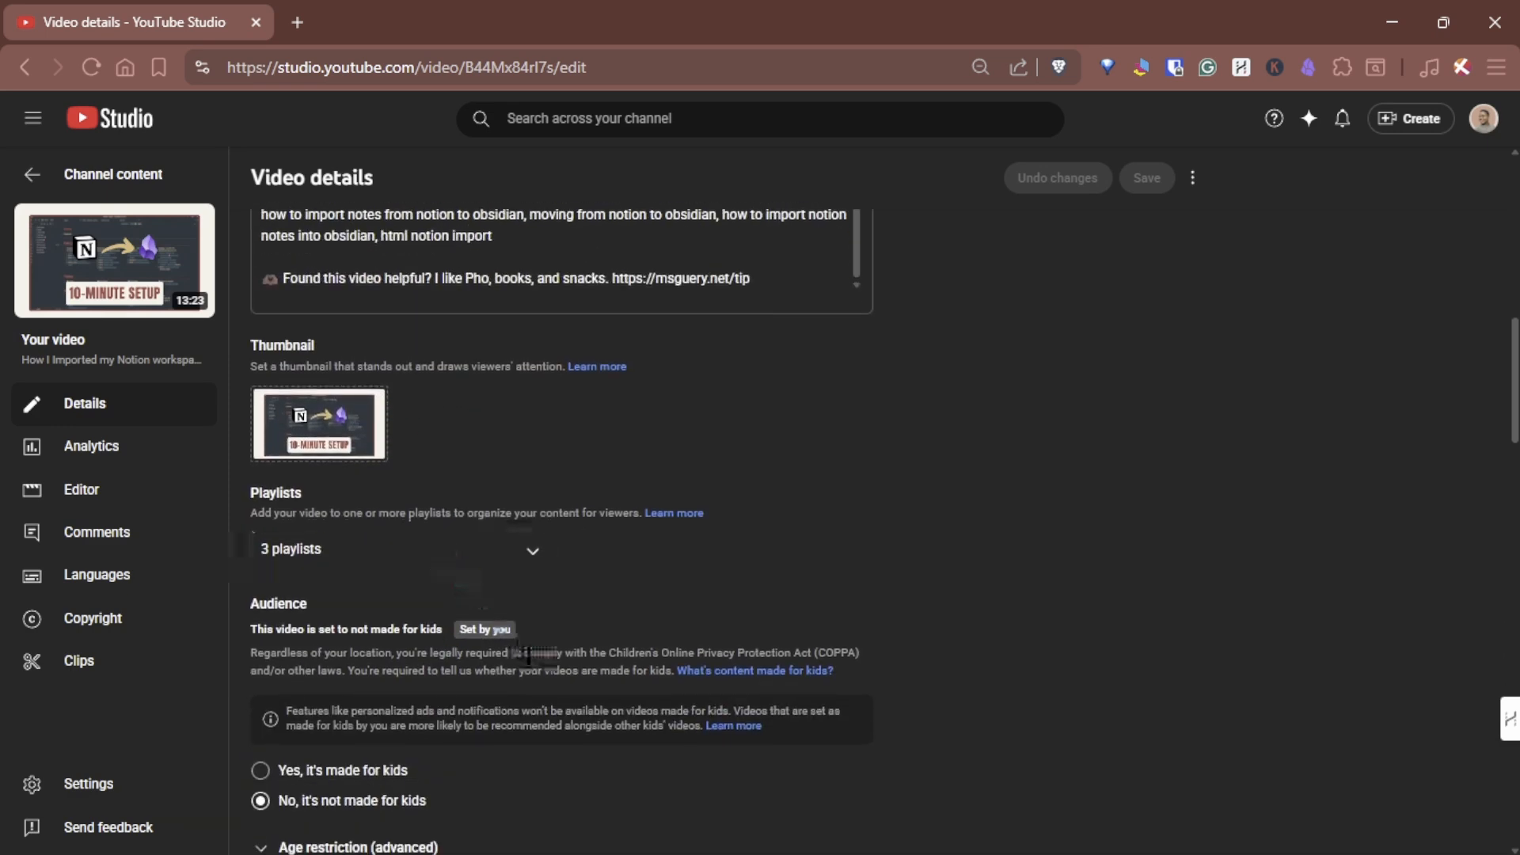
scroll(529, 657, "down", 8)
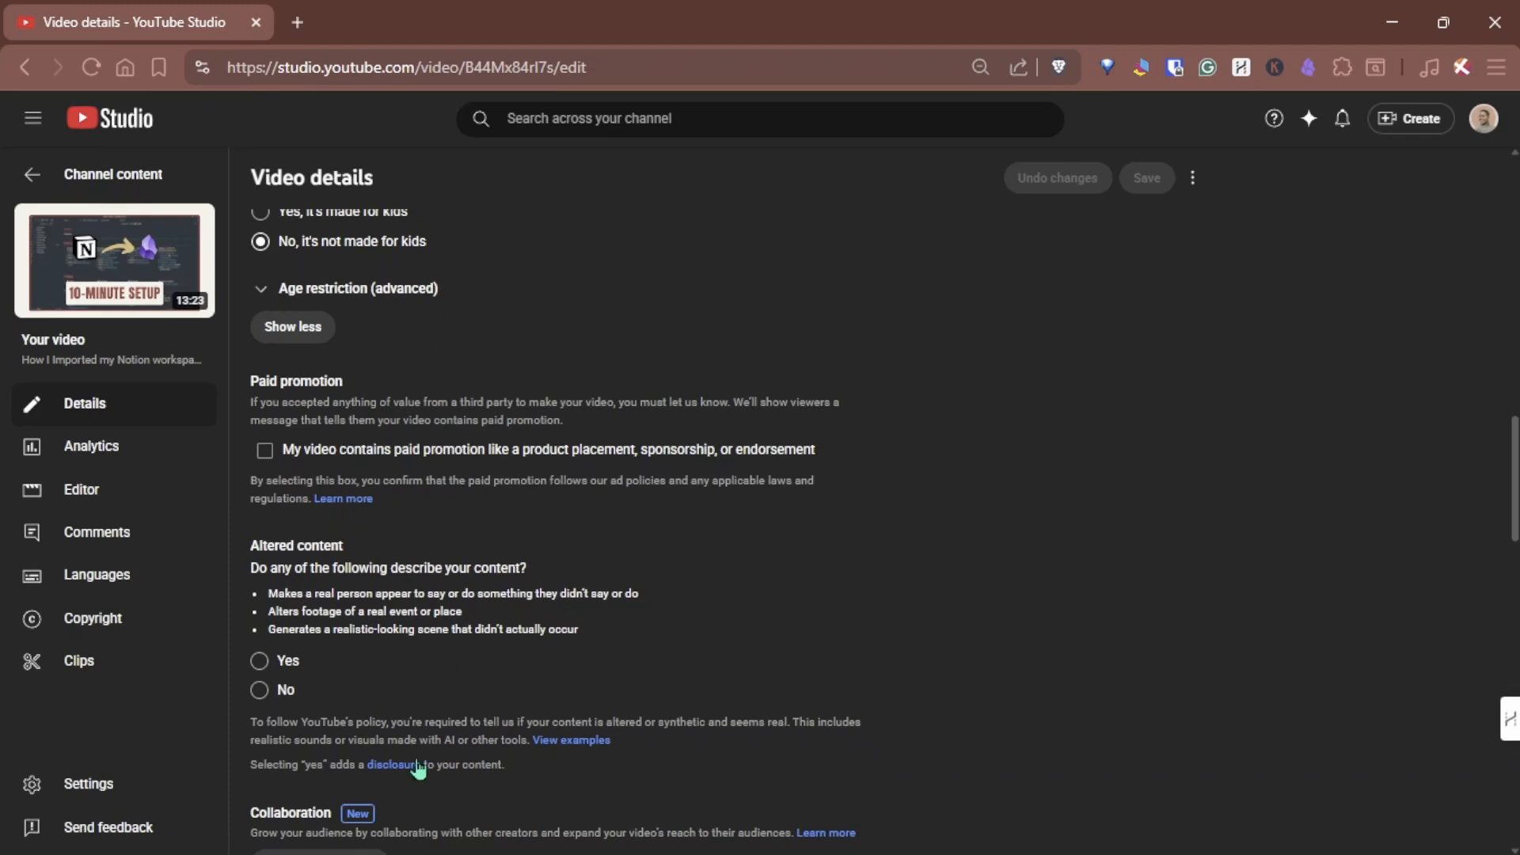
scroll(416, 770, "down", 3)
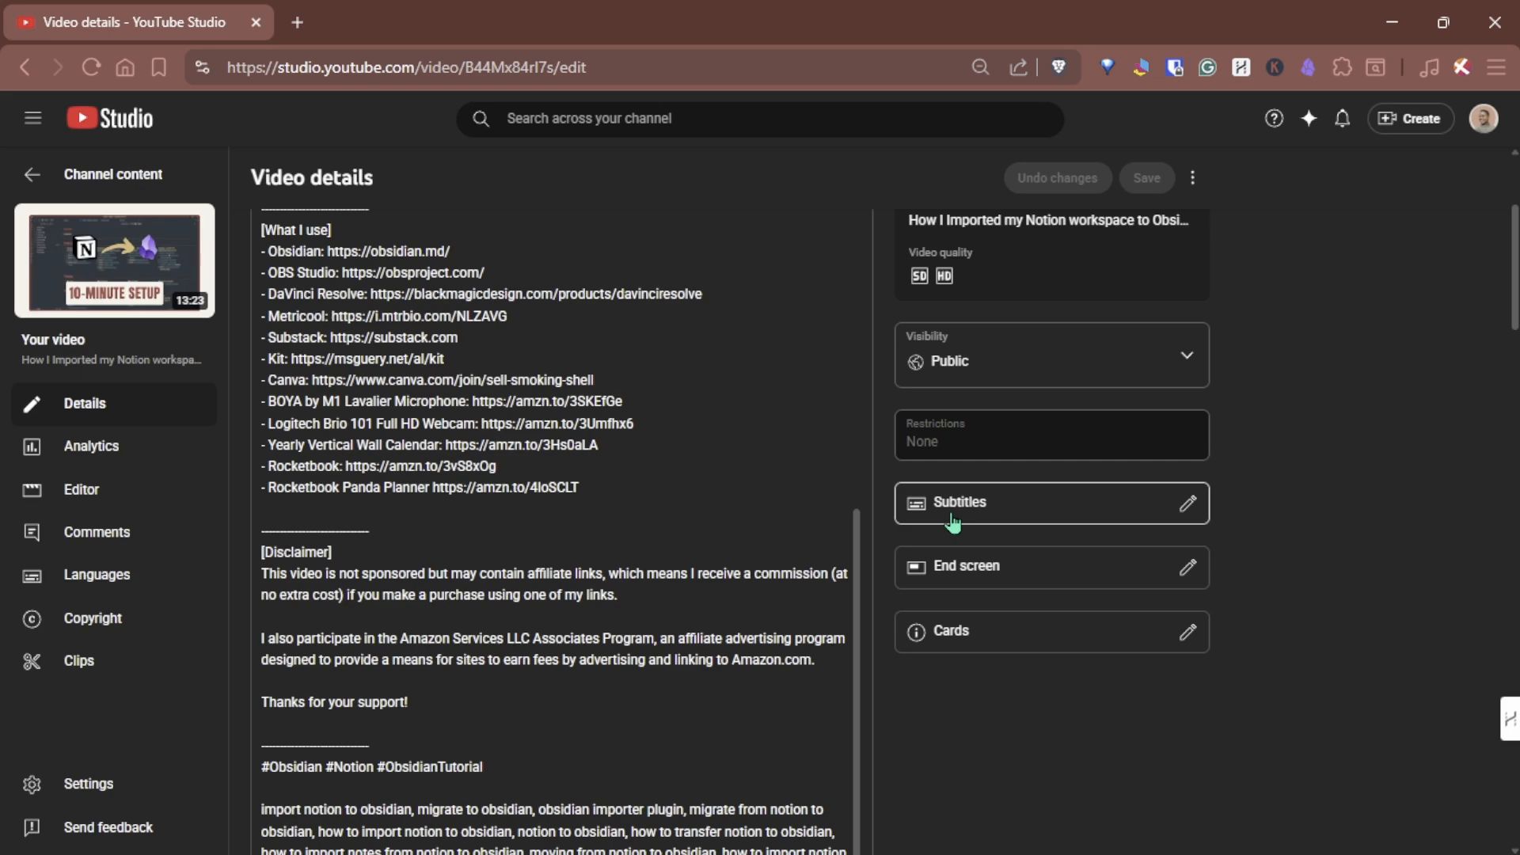
- Open the video's Languages page, view the English subtitles editor, and close it
left_click(148, 590)
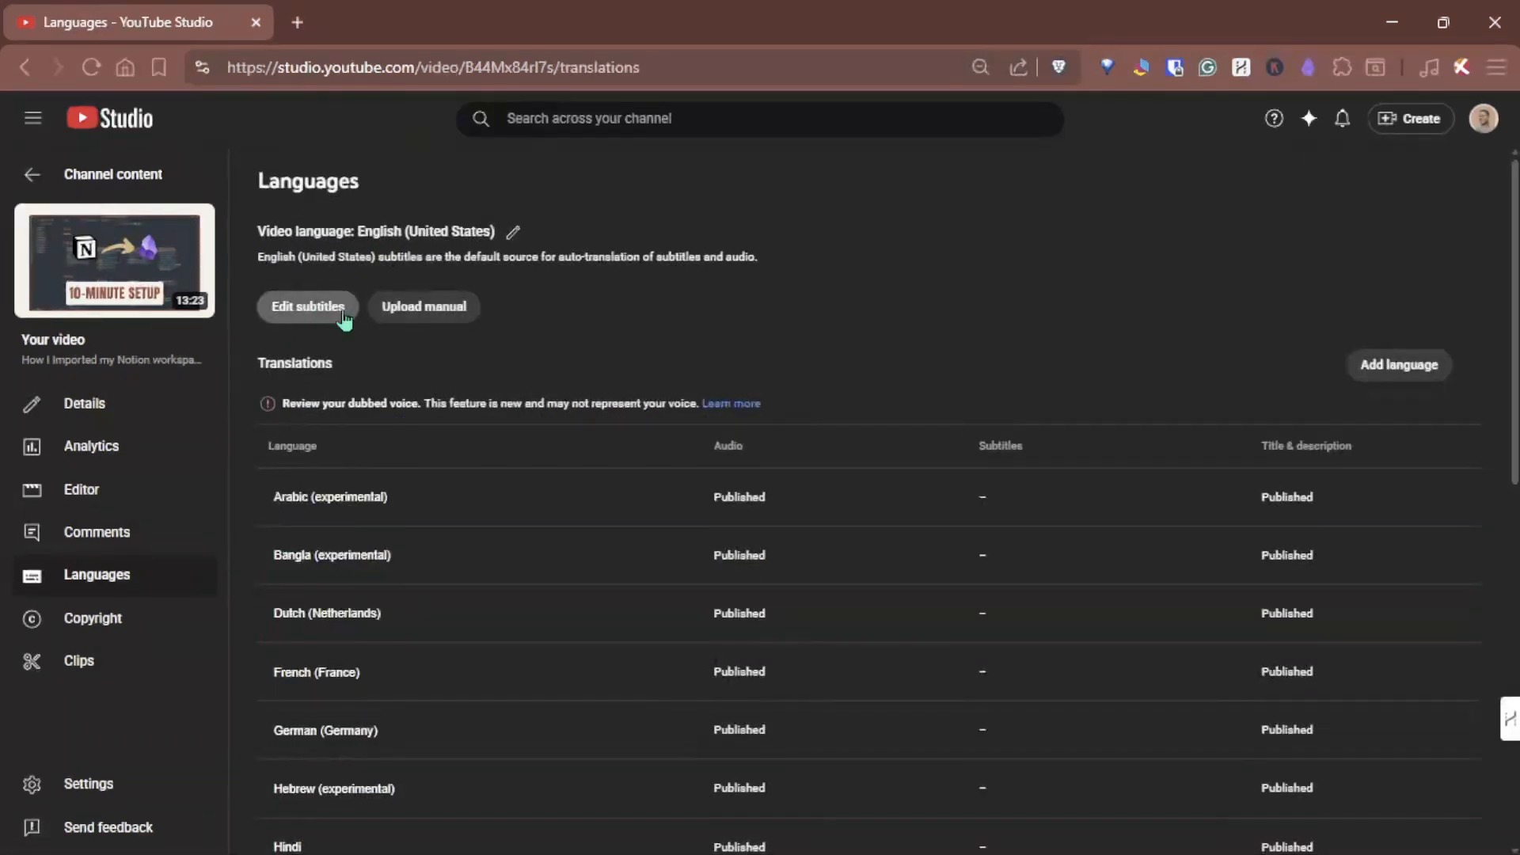
left_click(337, 317)
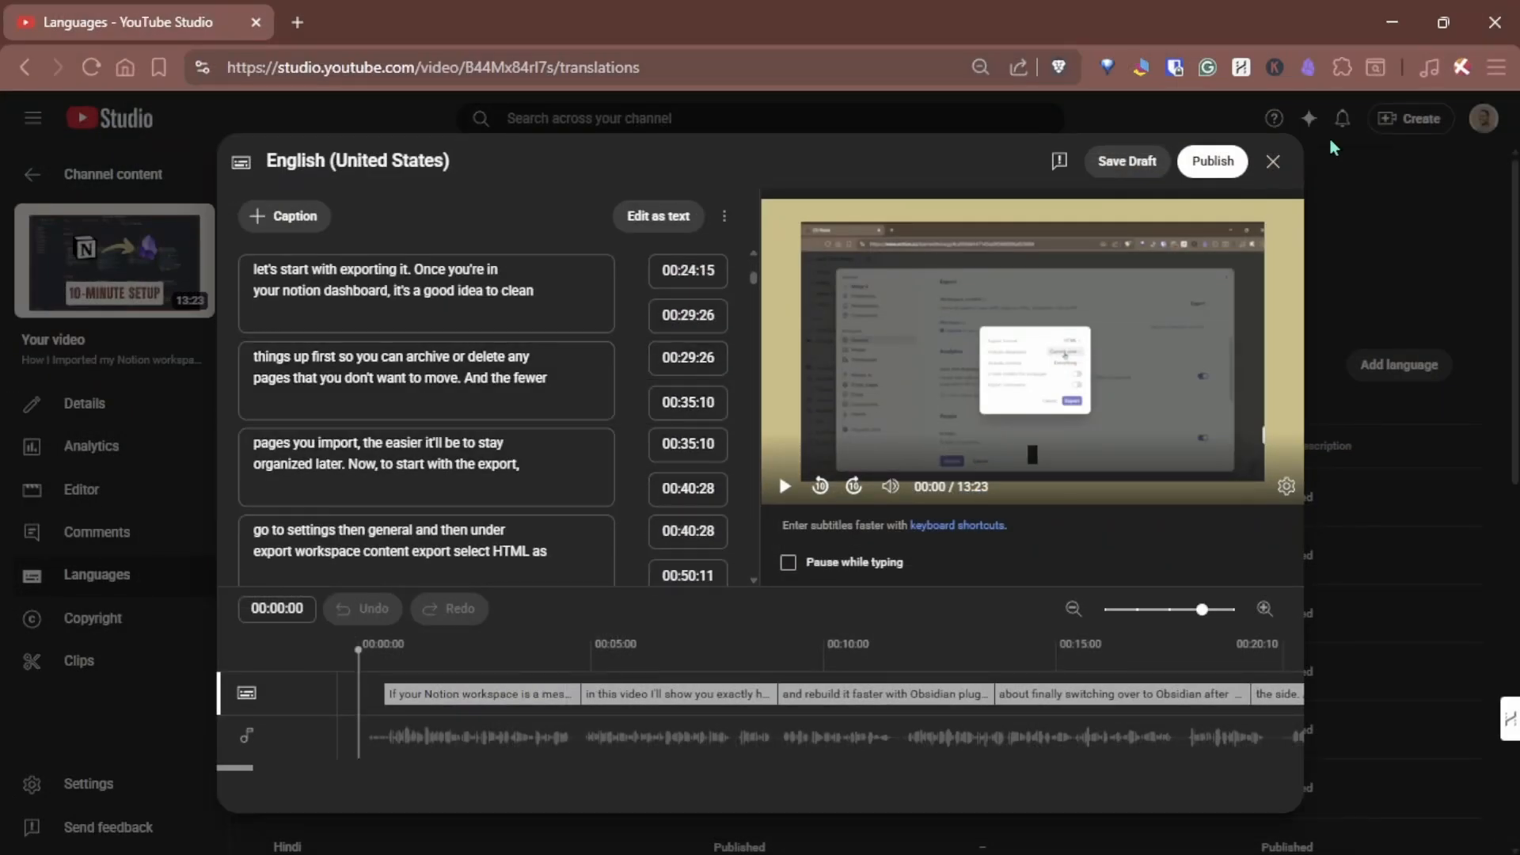
left_click(1273, 163)
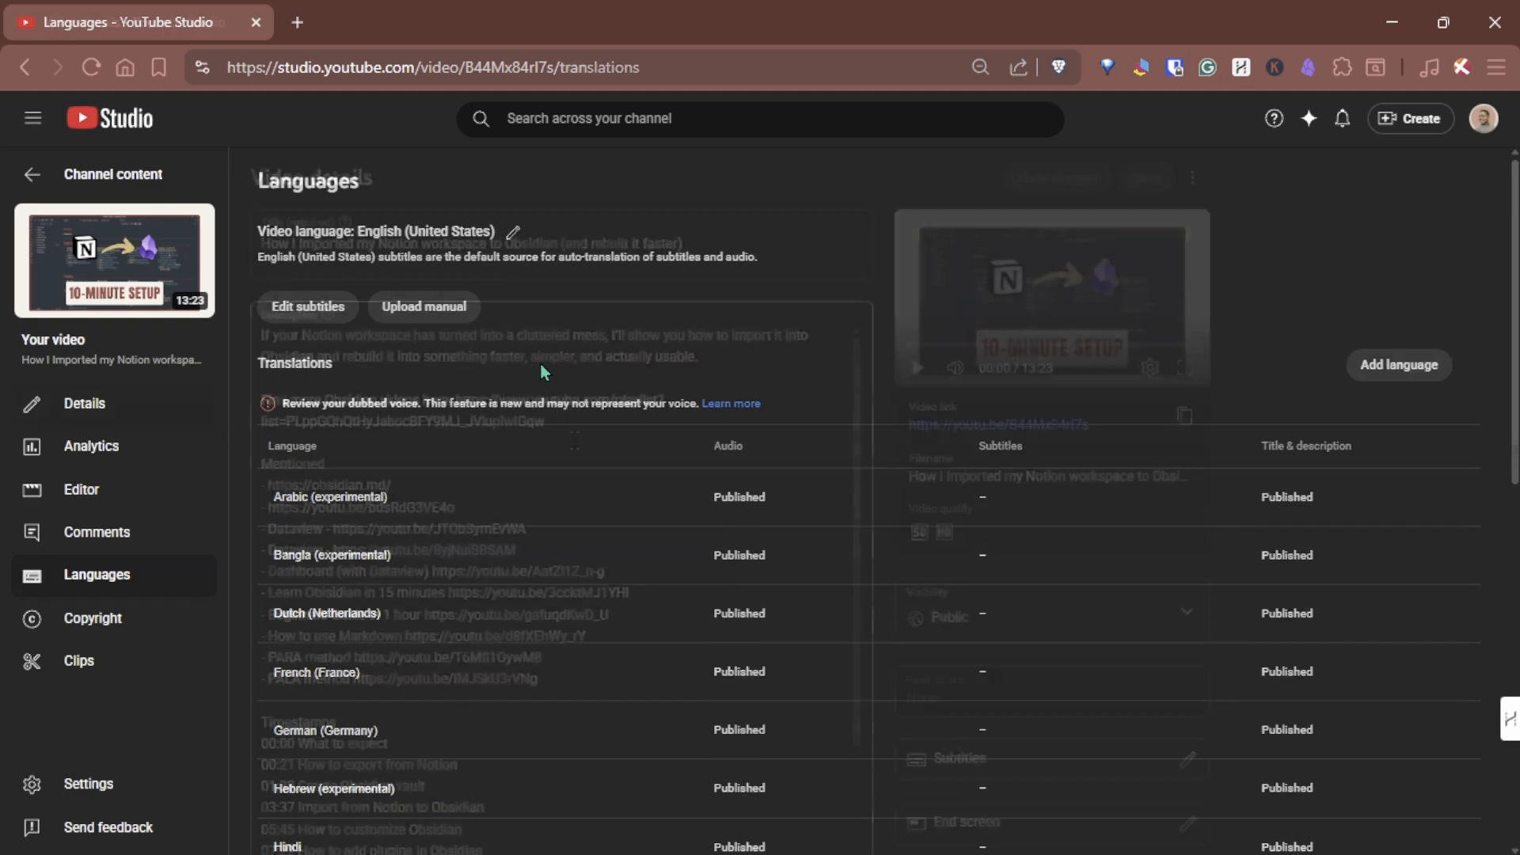